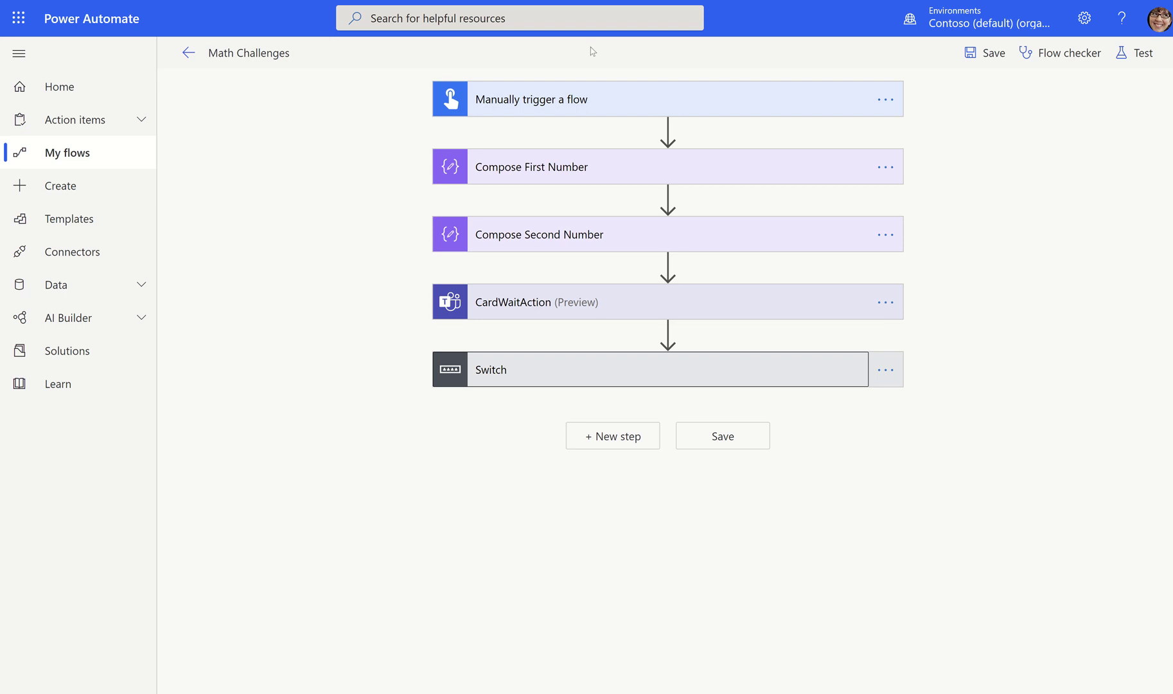
# - Expand and collapse the CardWaitAction step to review its settings
pyautogui.click(540, 316)
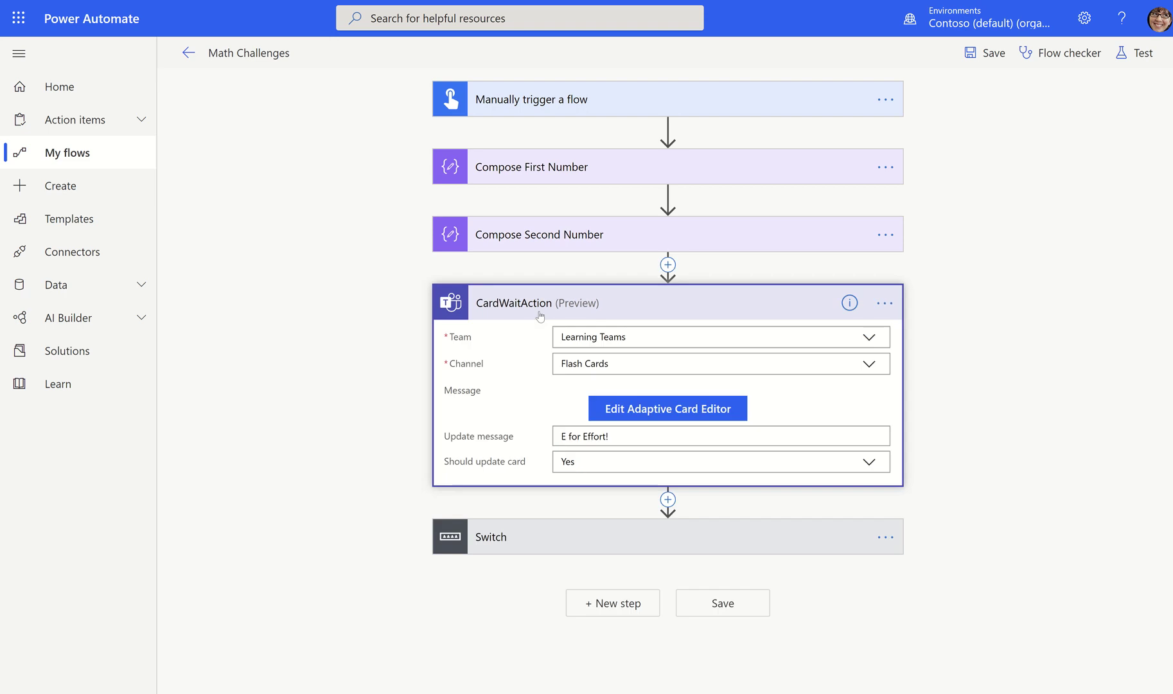
pyautogui.click(539, 316)
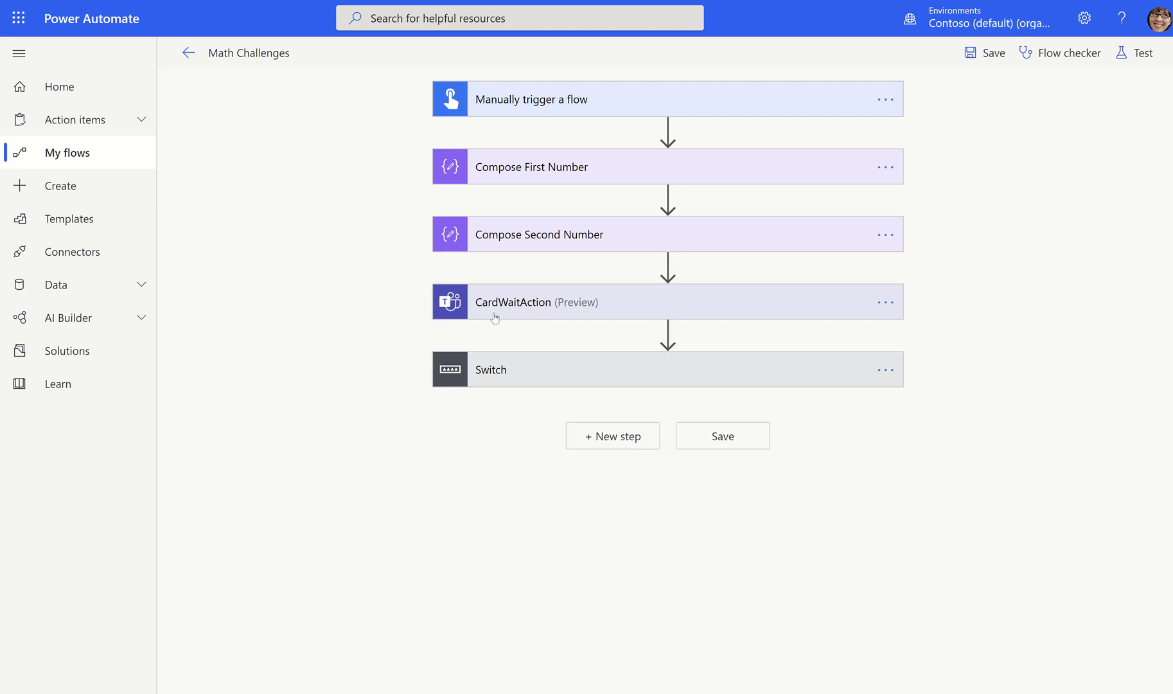
pyautogui.click(1085, 19)
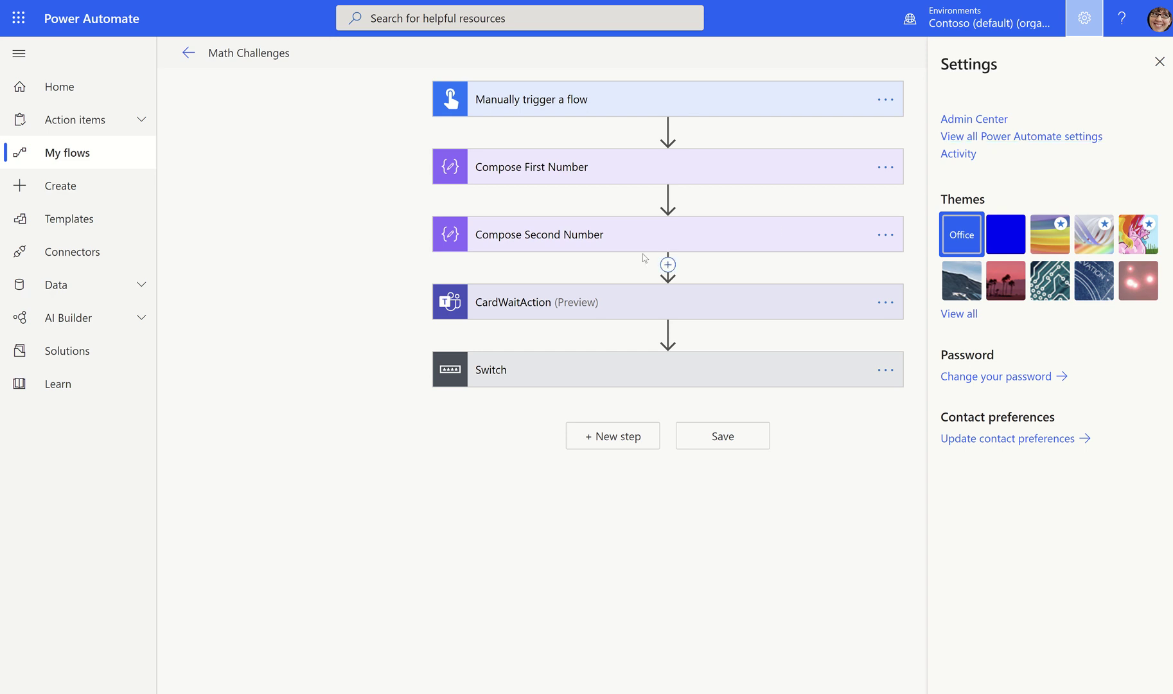
pyautogui.click(527, 315)
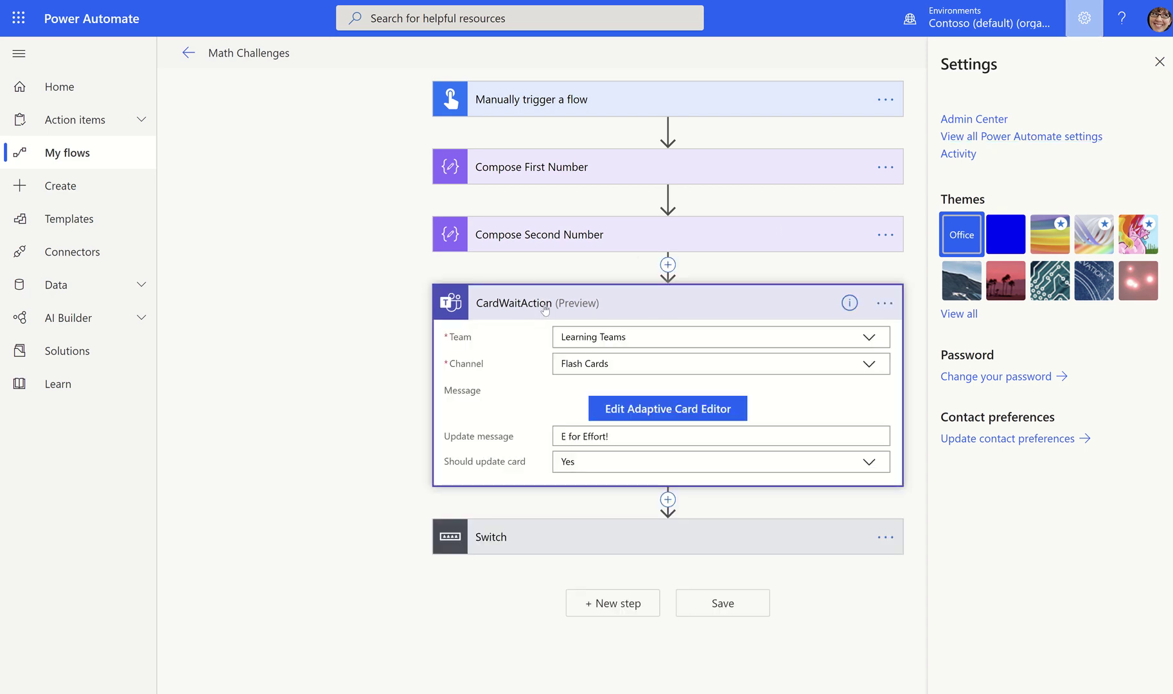
pyautogui.click(644, 301)
pyautogui.click(643, 307)
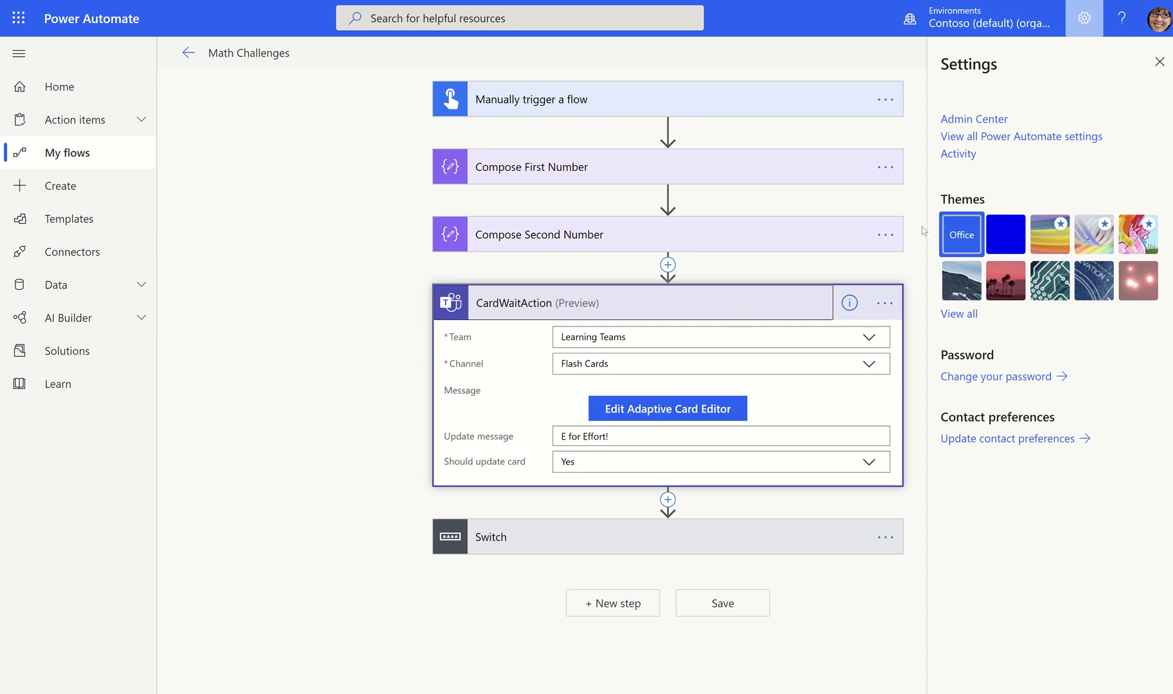
# - Dismiss the language and experimental features settings unchanged, then reload the flow page
pyautogui.click(740, 307)
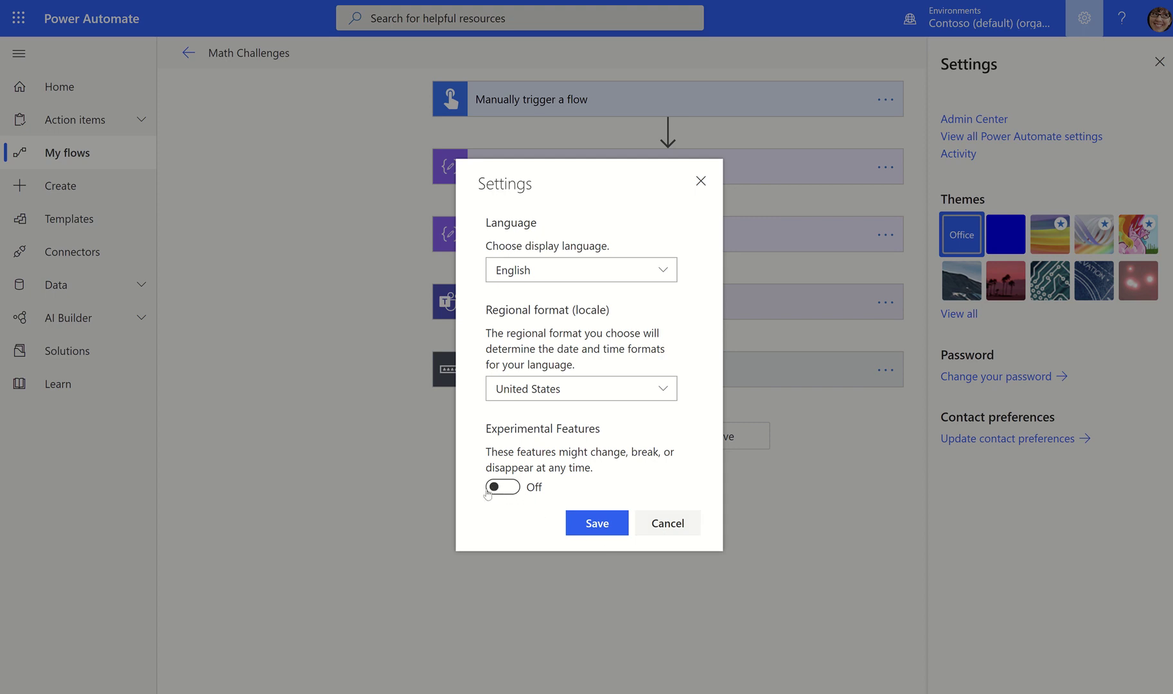
pyautogui.click(674, 525)
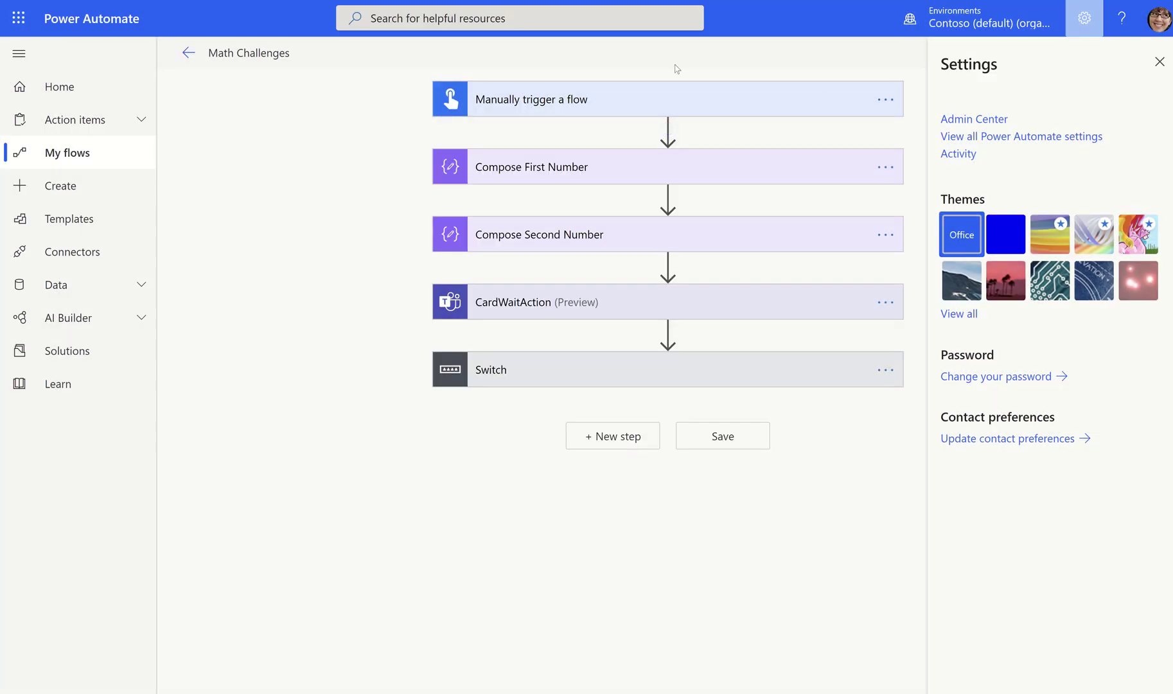
pyautogui.click(1084, 18)
pyautogui.click(1084, 18)
pyautogui.press('F5')
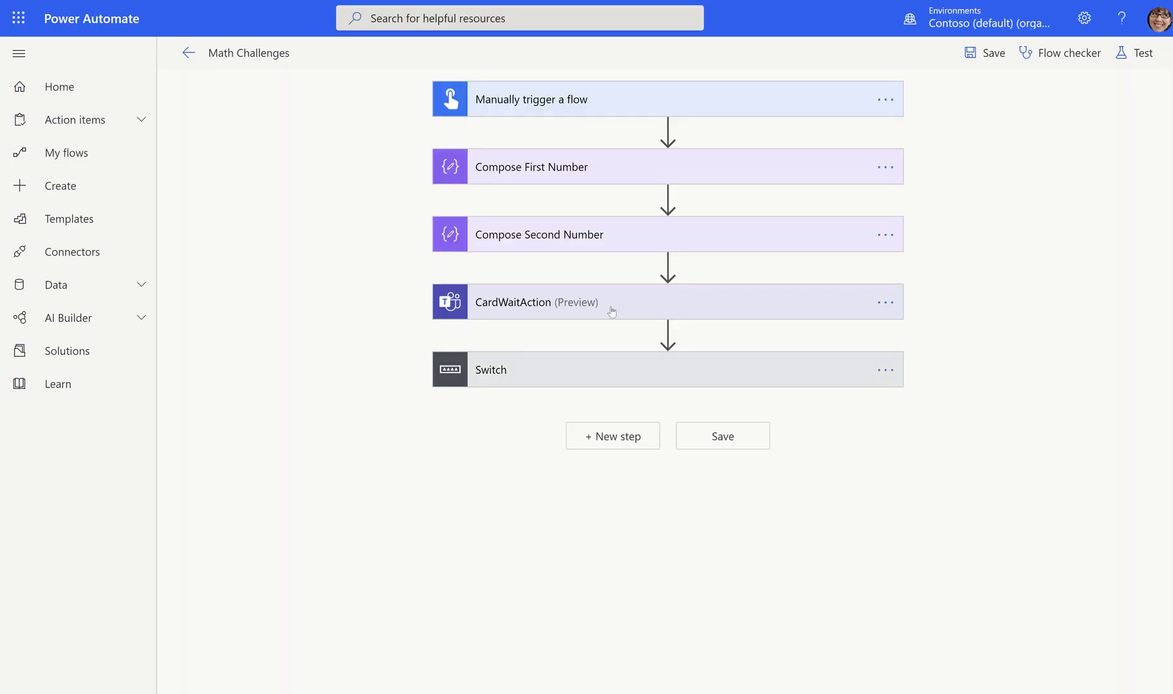
# - After reloading, recheck CardWaitAction and close the experimental features settings without saving
pyautogui.click(608, 306)
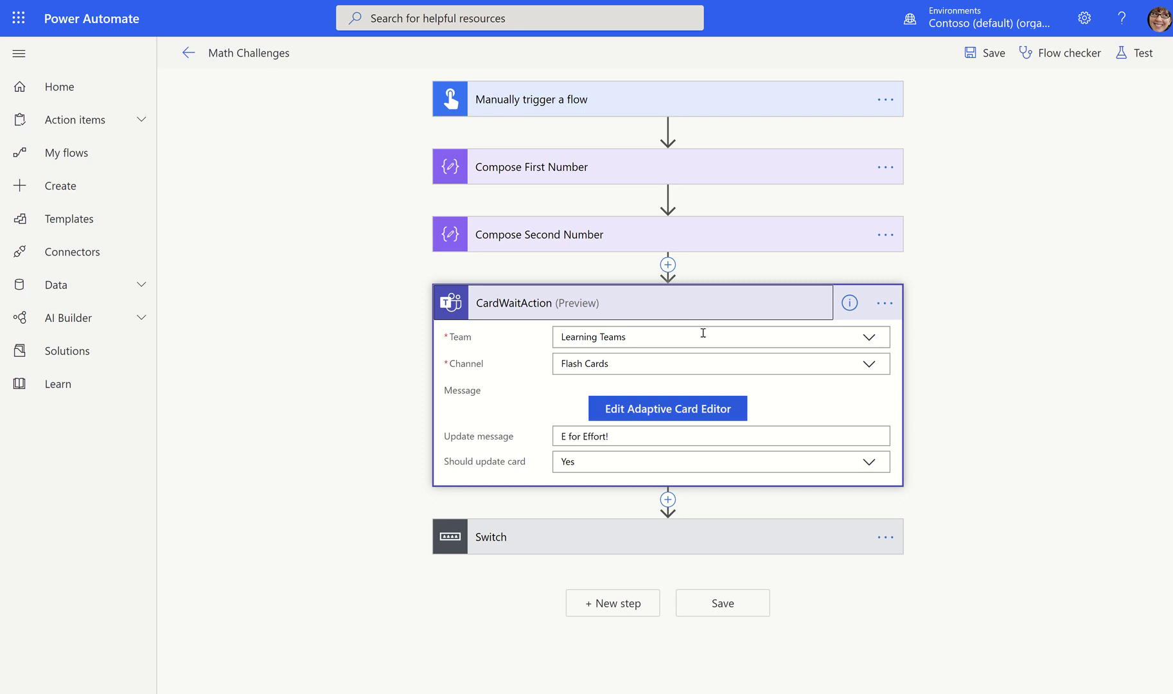
pyautogui.click(687, 312)
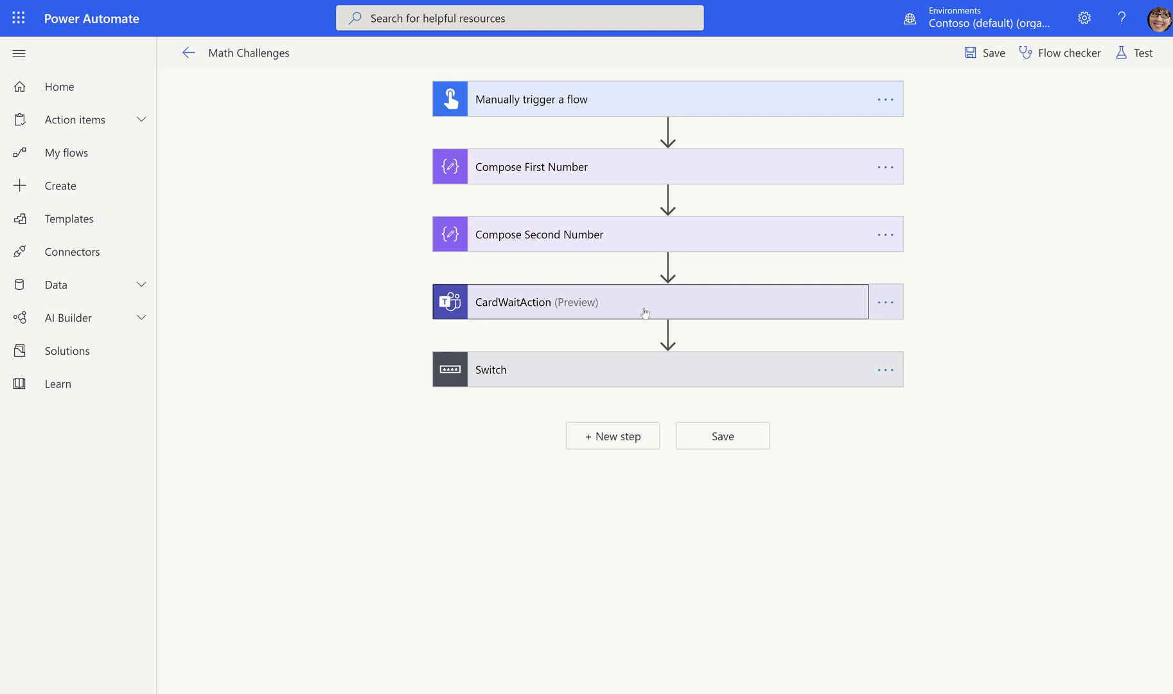
pyautogui.click(1074, 29)
pyautogui.click(1027, 137)
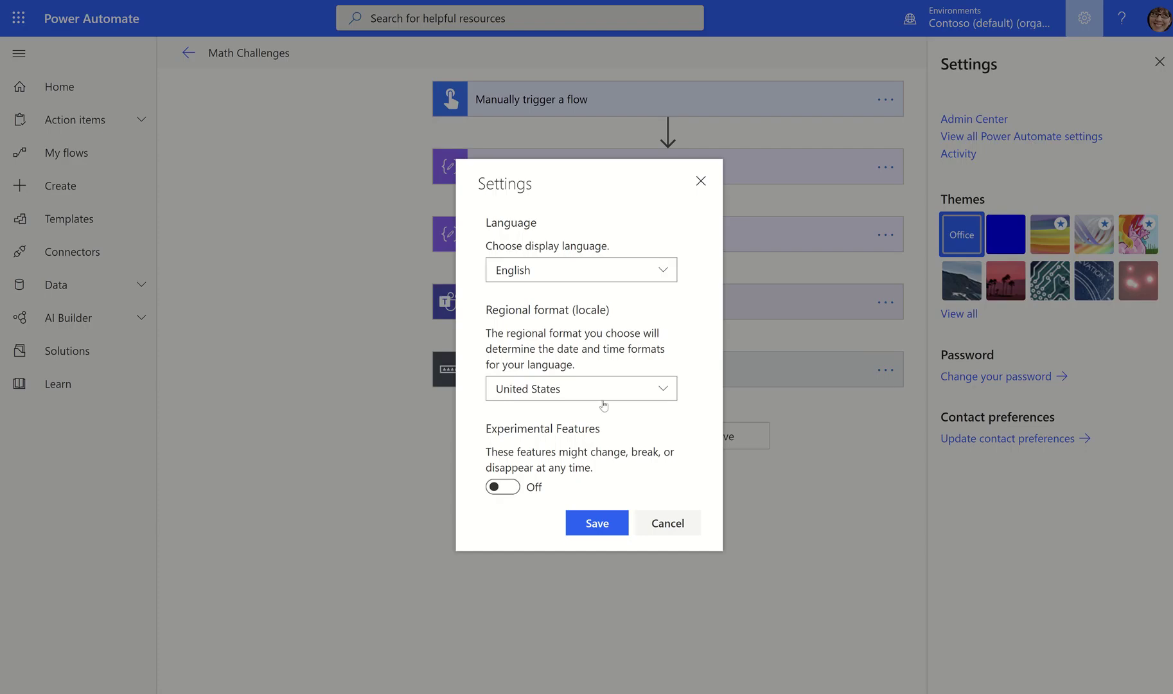
pyautogui.click(673, 531)
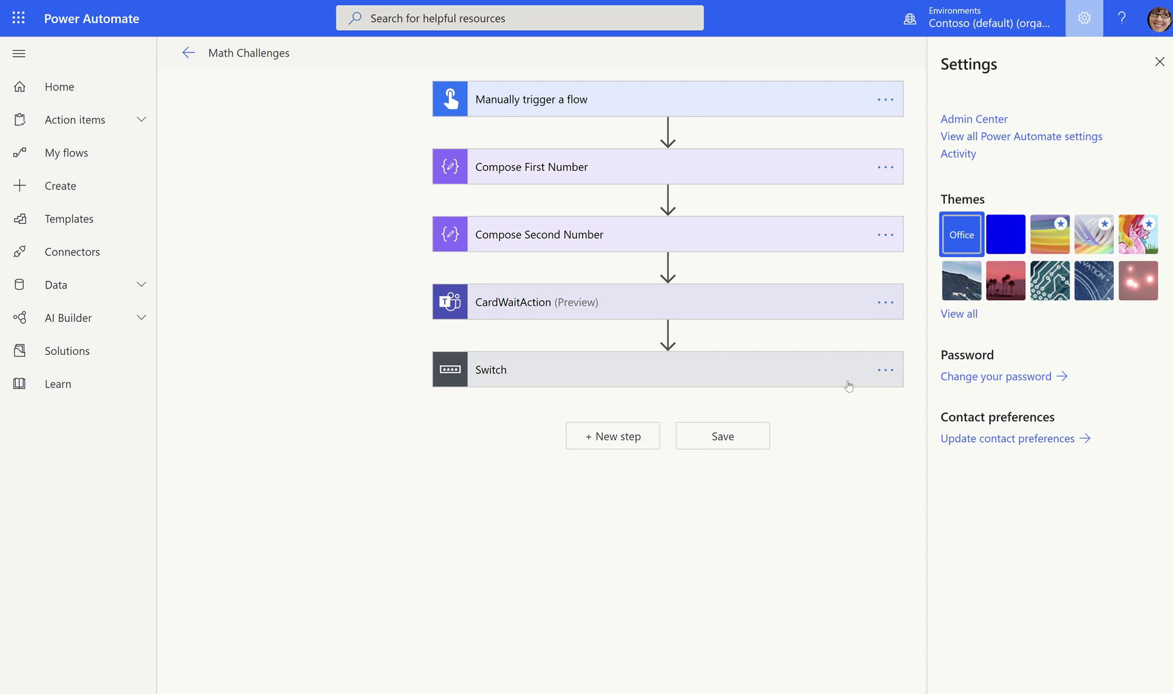
pyautogui.click(1160, 62)
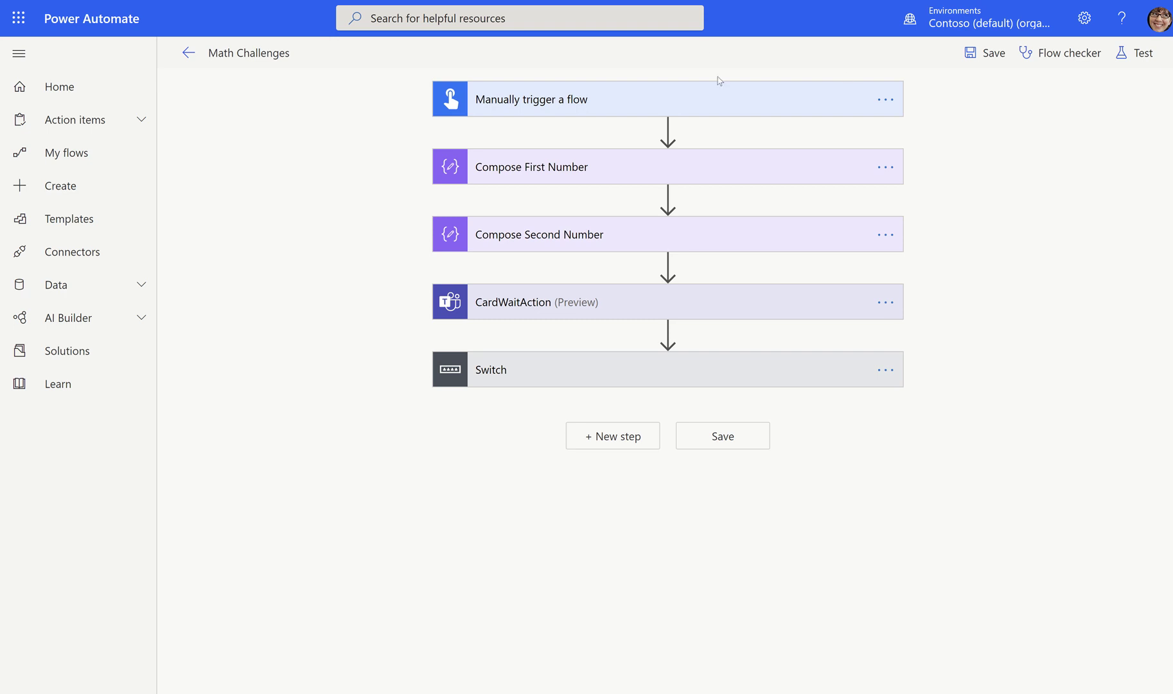
# - Insert a Compose action after CardWaitAction and select its Inputs field
pyautogui.click(668, 334)
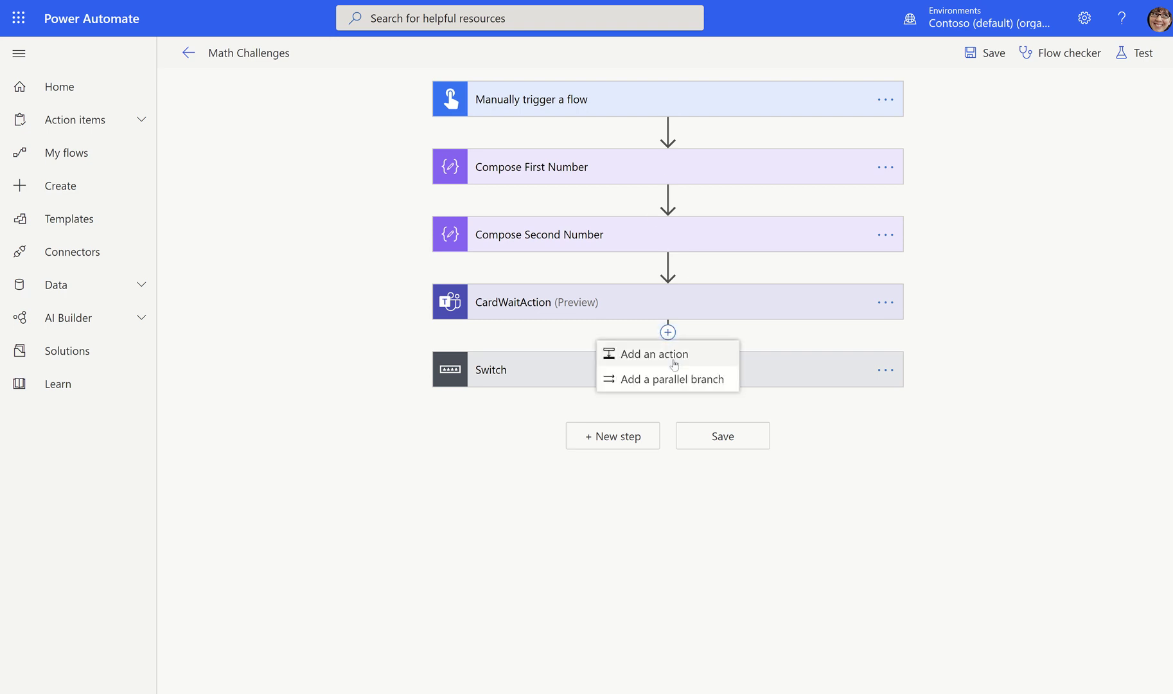
pyautogui.click(674, 362)
pyautogui.write('compose')
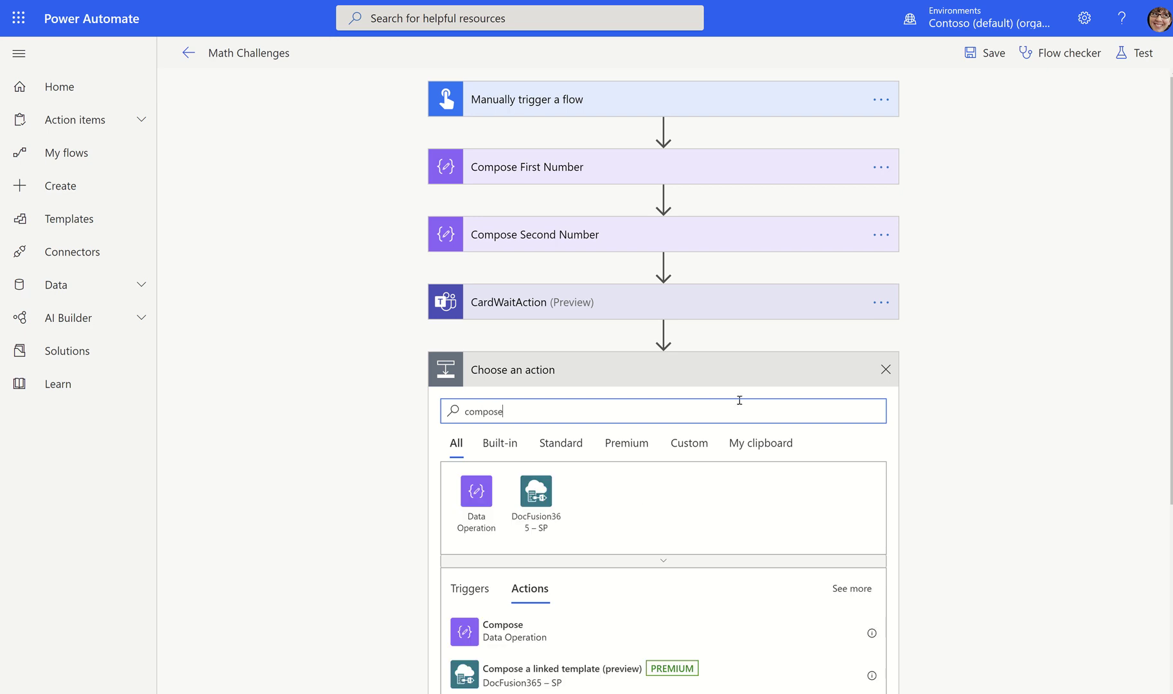
pyautogui.click(567, 638)
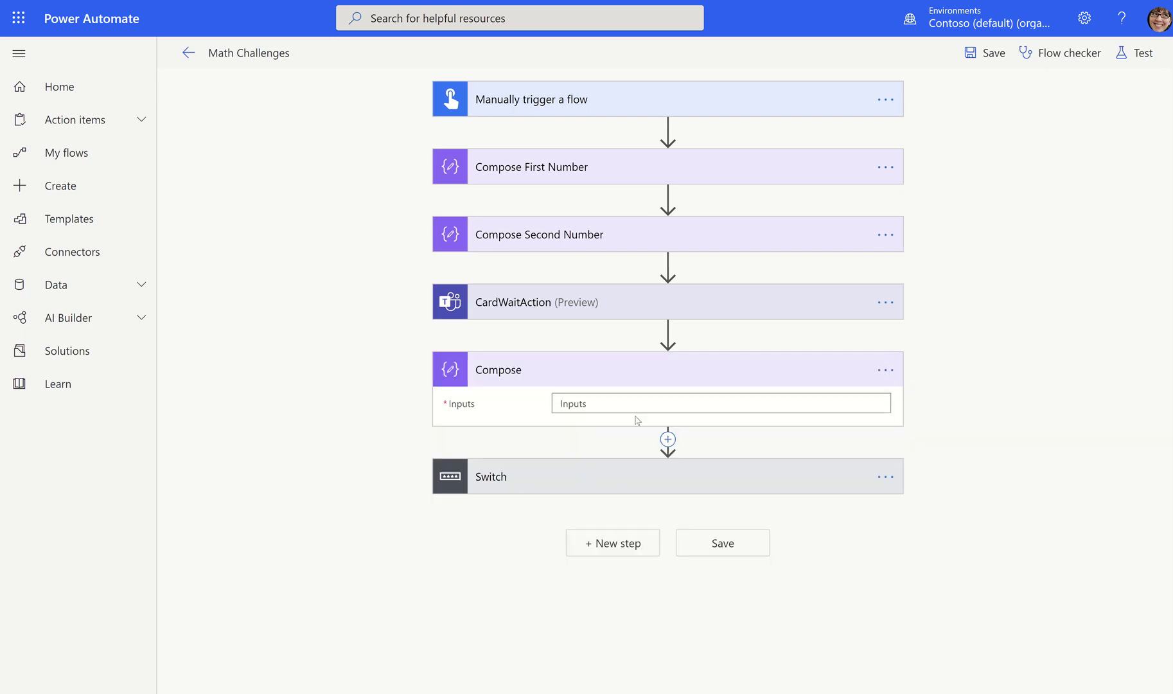
pyautogui.click(640, 404)
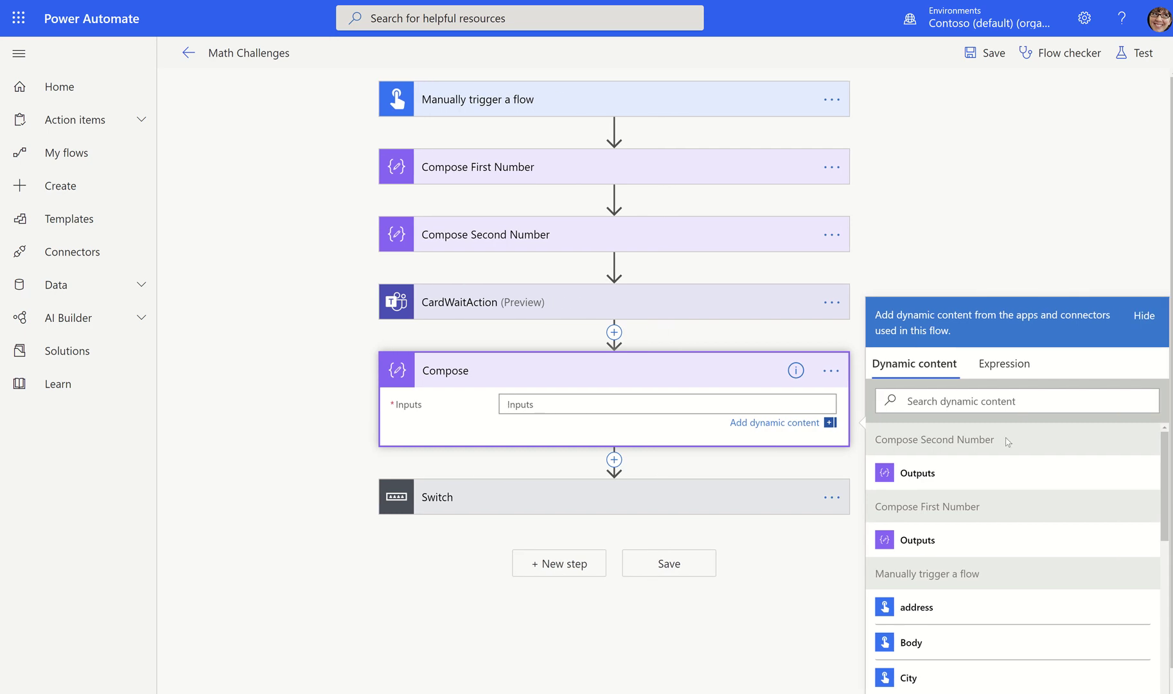
# - Scroll through the dynamic content options offered for the Compose Inputs
pyautogui.scroll(-5, 965, 443)
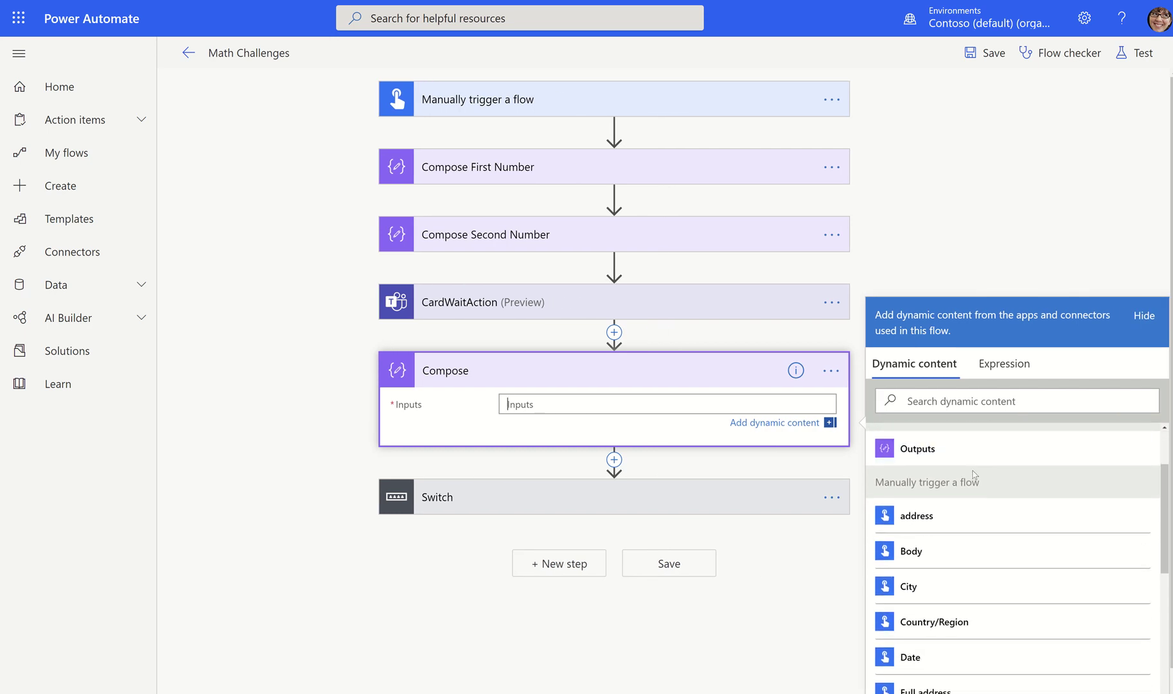
pyautogui.scroll(-6, 973, 476)
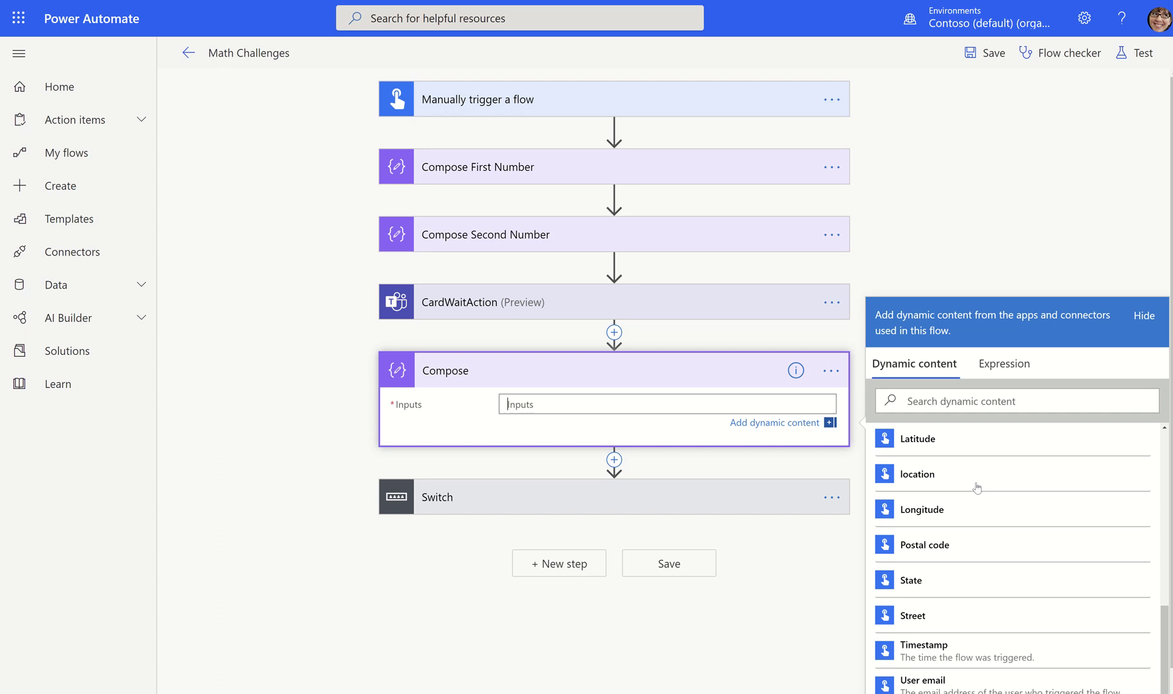
pyautogui.scroll(1, 988, 514)
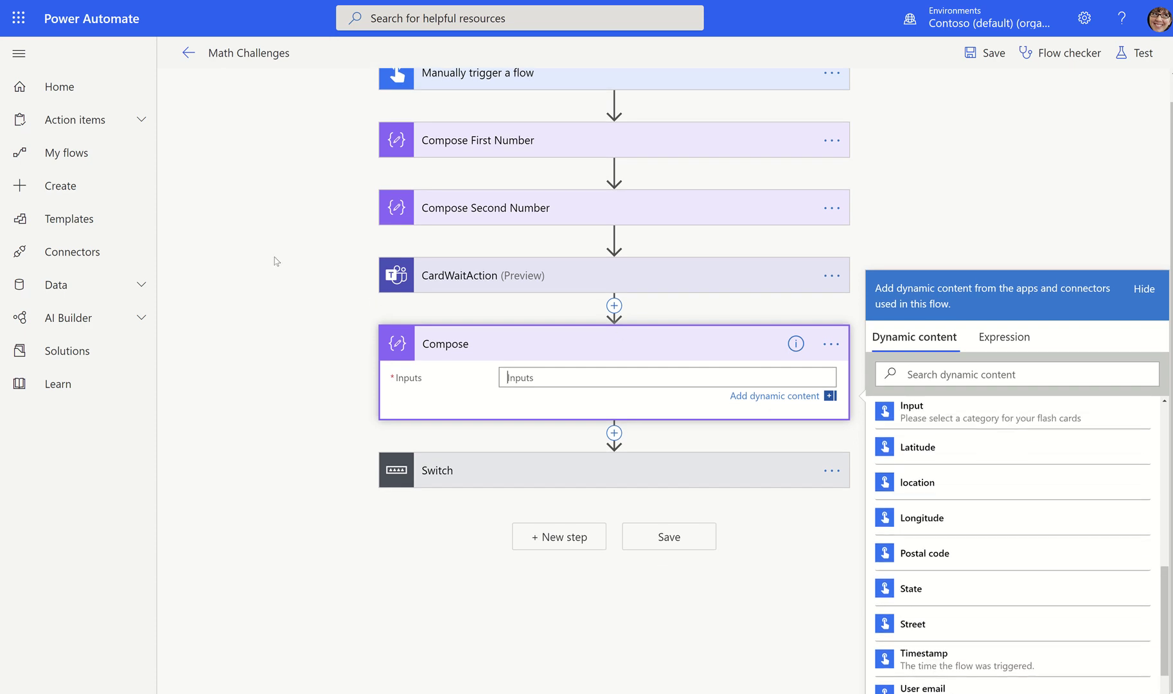
pyautogui.scroll(10, 916, 518)
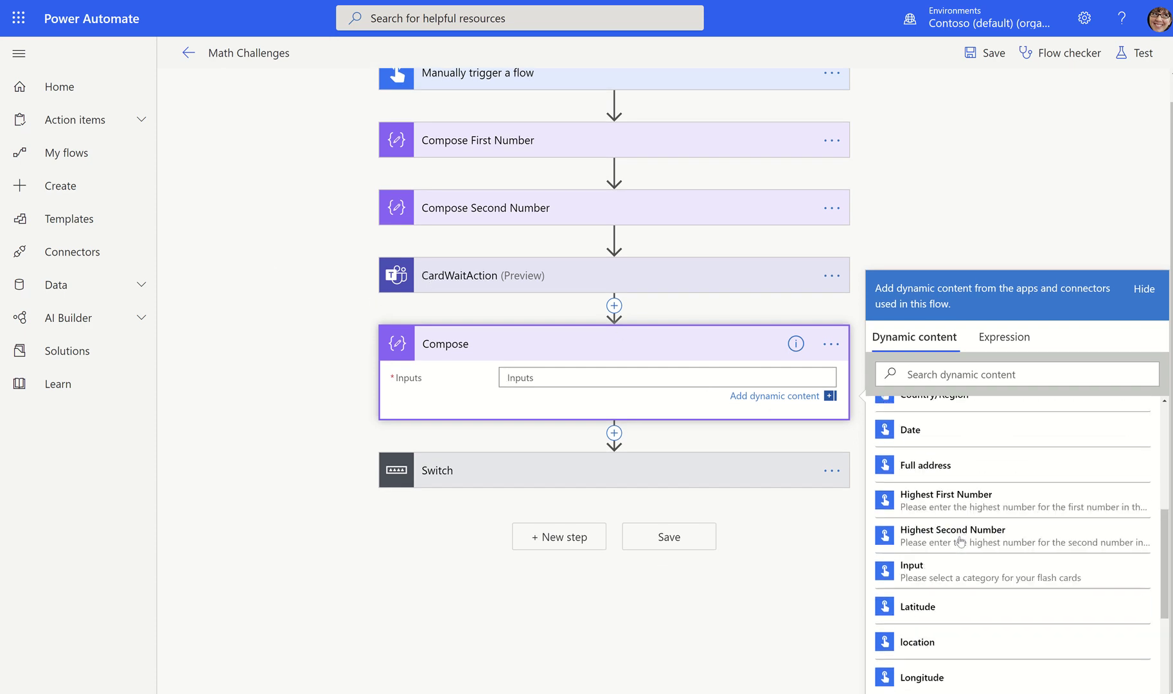
pyautogui.scroll(1, 645, 275)
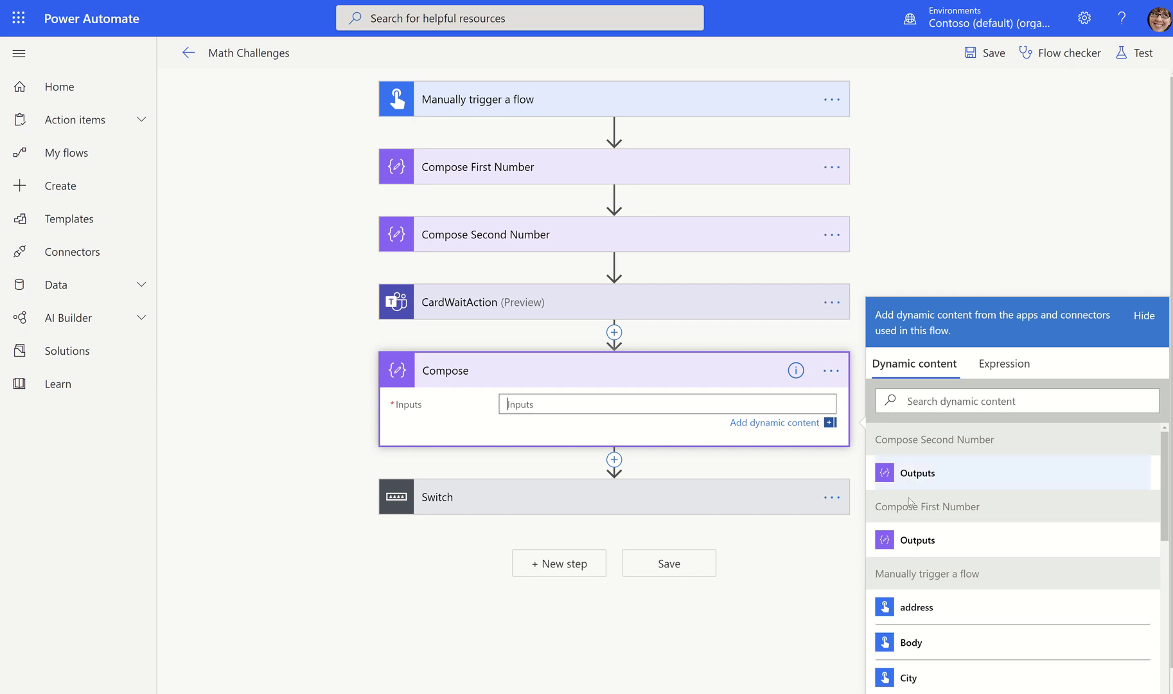
pyautogui.scroll(-6, 954, 521)
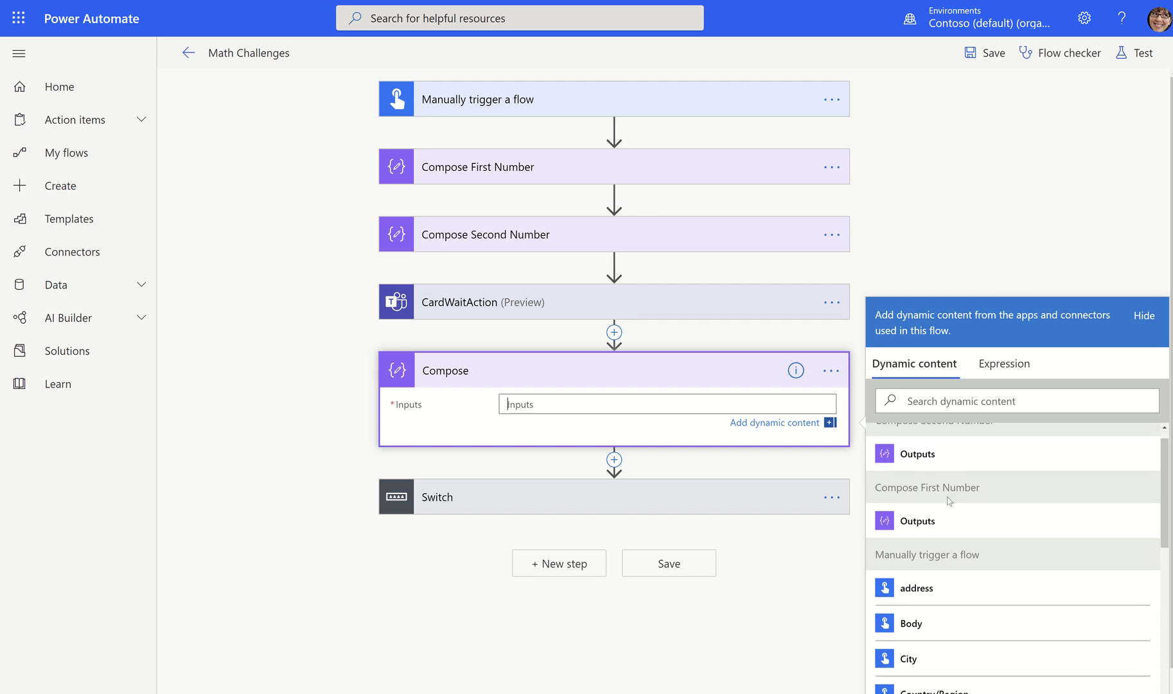
pyautogui.scroll(-3, 956, 511)
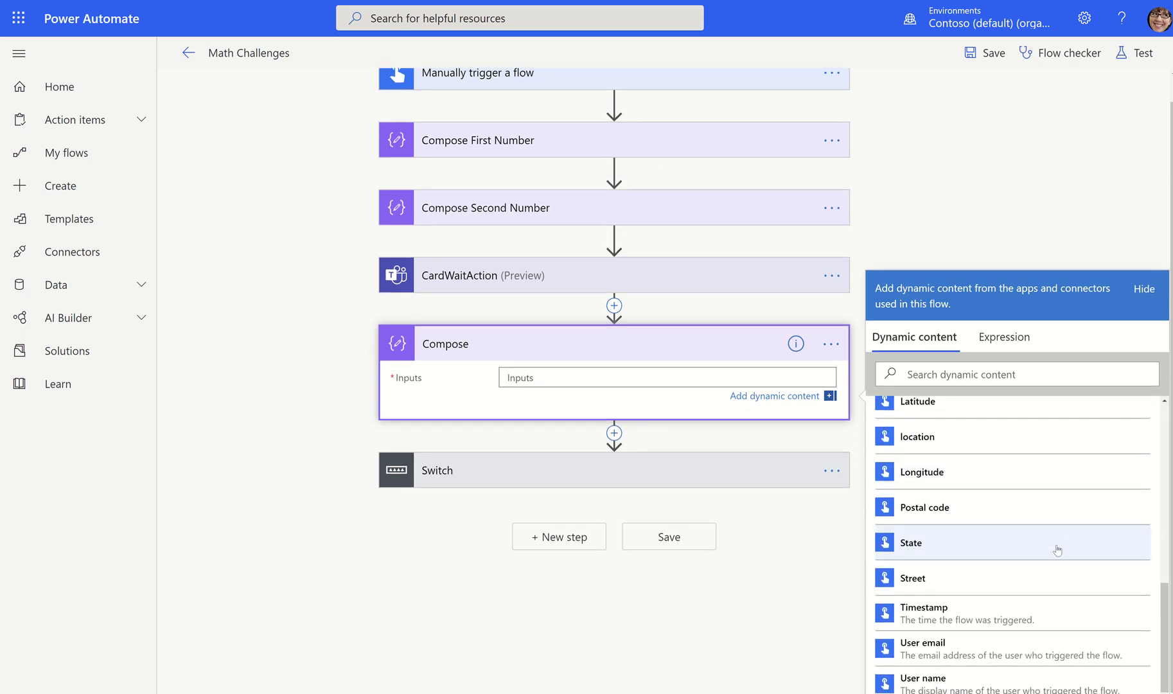
pyautogui.scroll(3, 1060, 570)
pyautogui.scroll(6, 1063, 572)
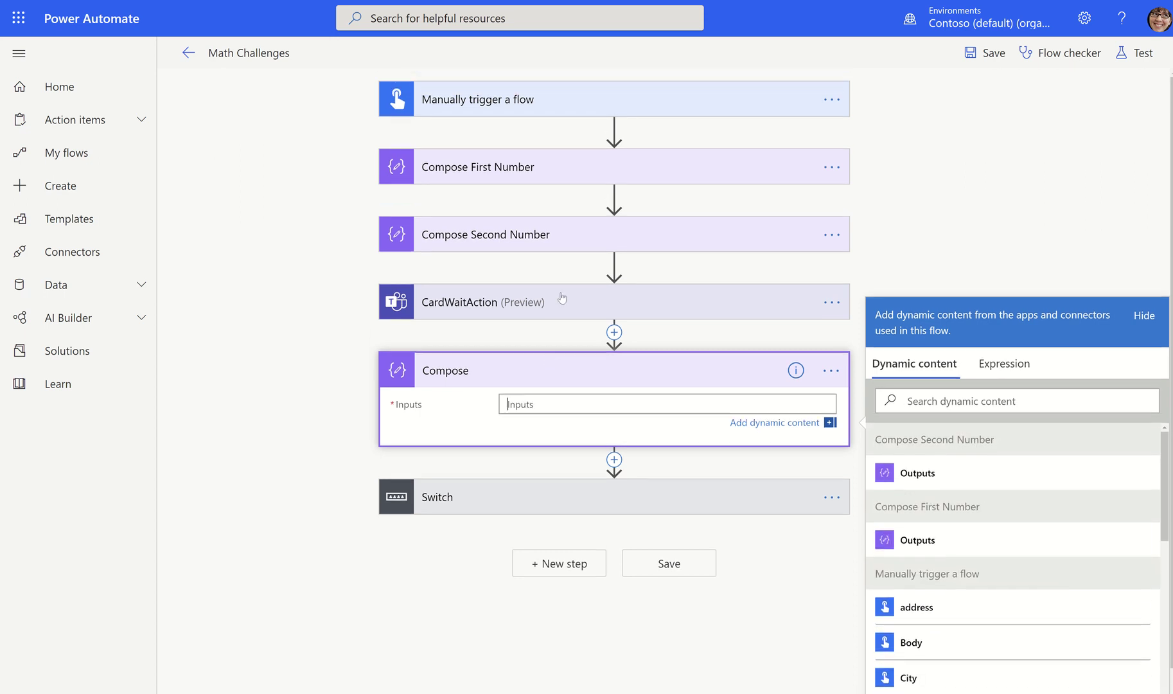
# - Expand the Switch, its Addition case, and the Condition to reveal the If yes branch
pyautogui.click(617, 494)
pyautogui.click(348, 579)
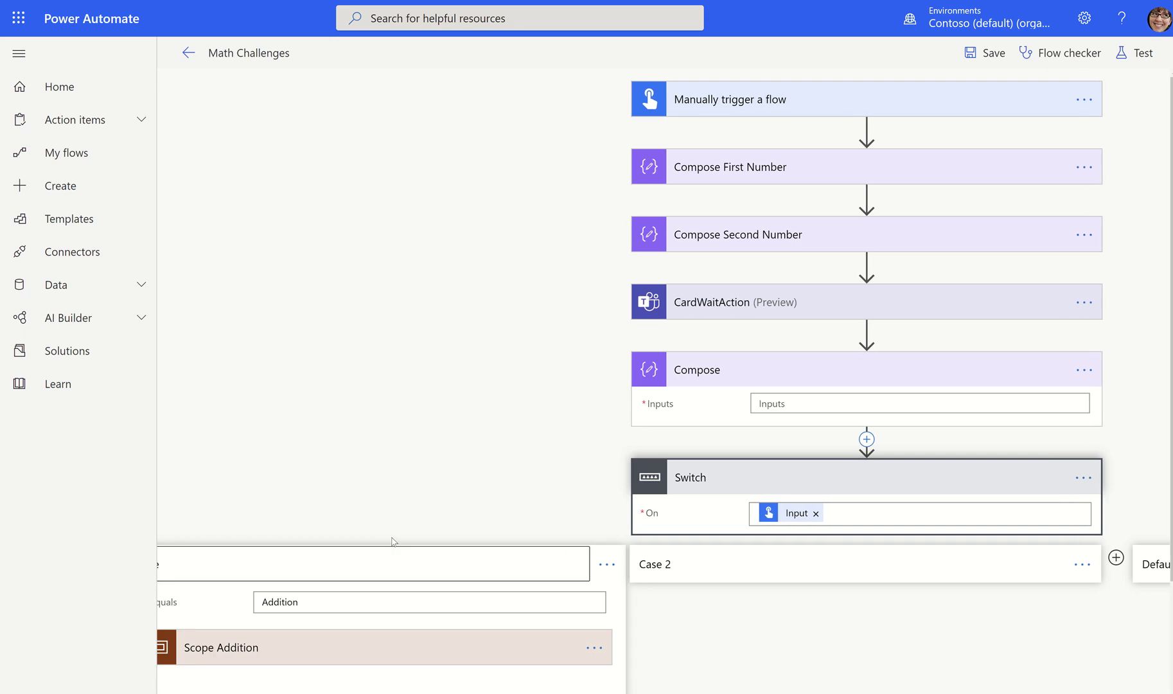
pyautogui.scroll(-6, 419, 547)
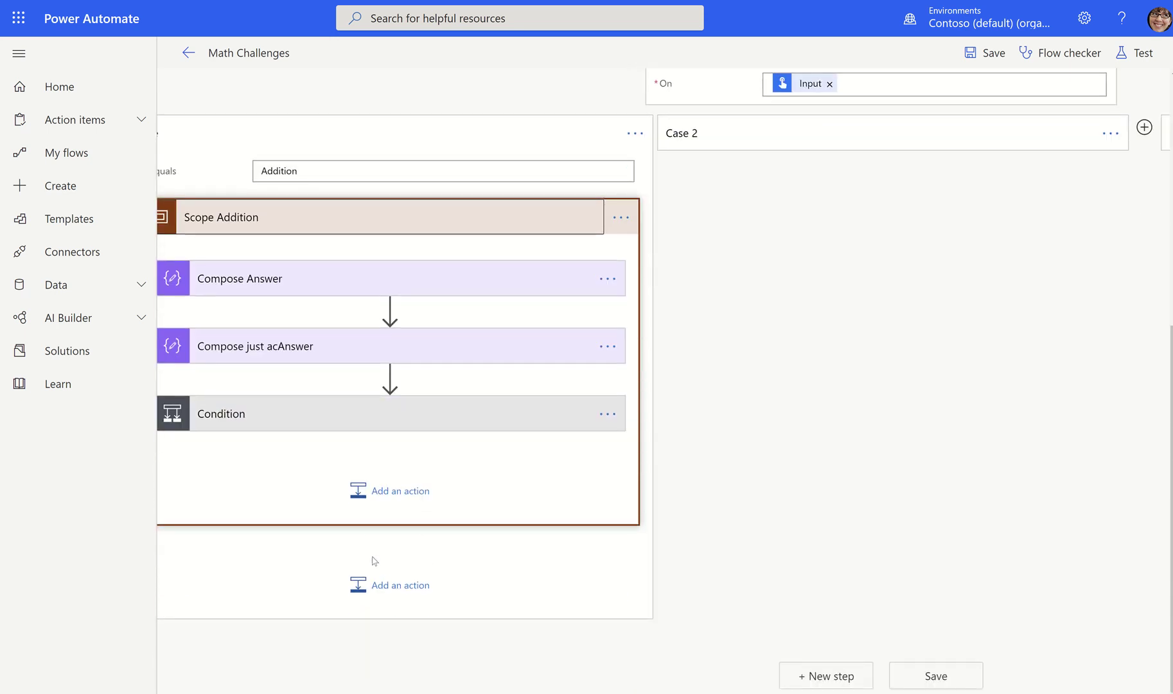
pyautogui.click(397, 425)
pyautogui.scroll(-4, 435, 468)
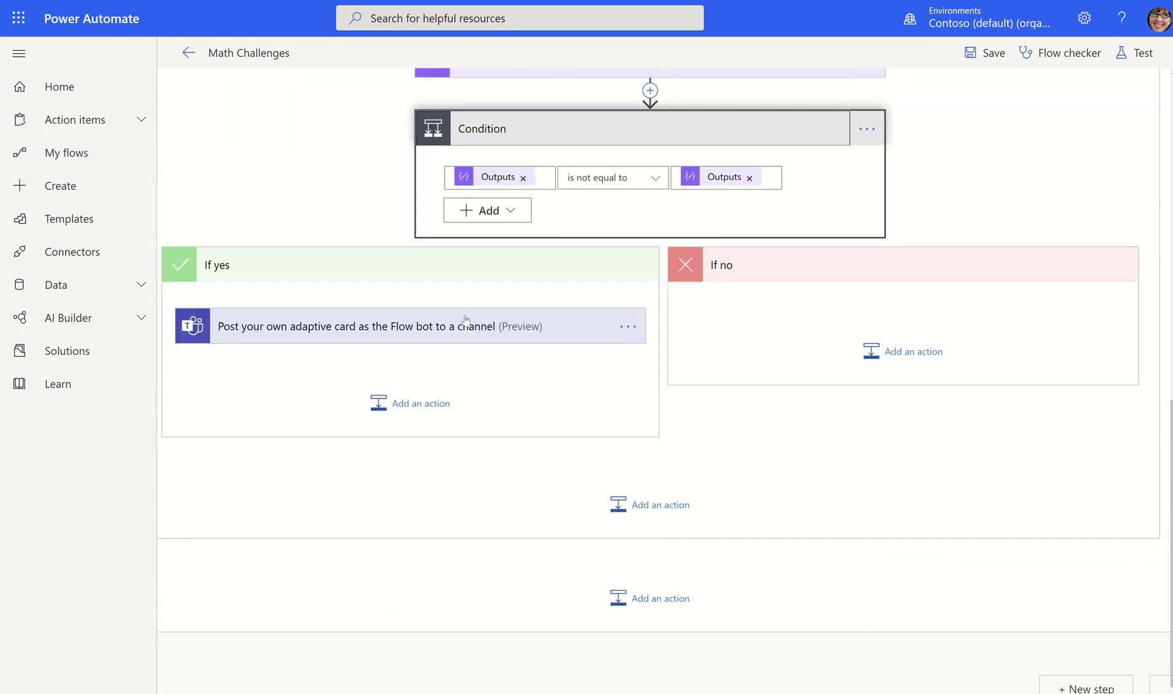
# - Add a Compose 2 action in the If yes branch and select its inputs
pyautogui.click(412, 404)
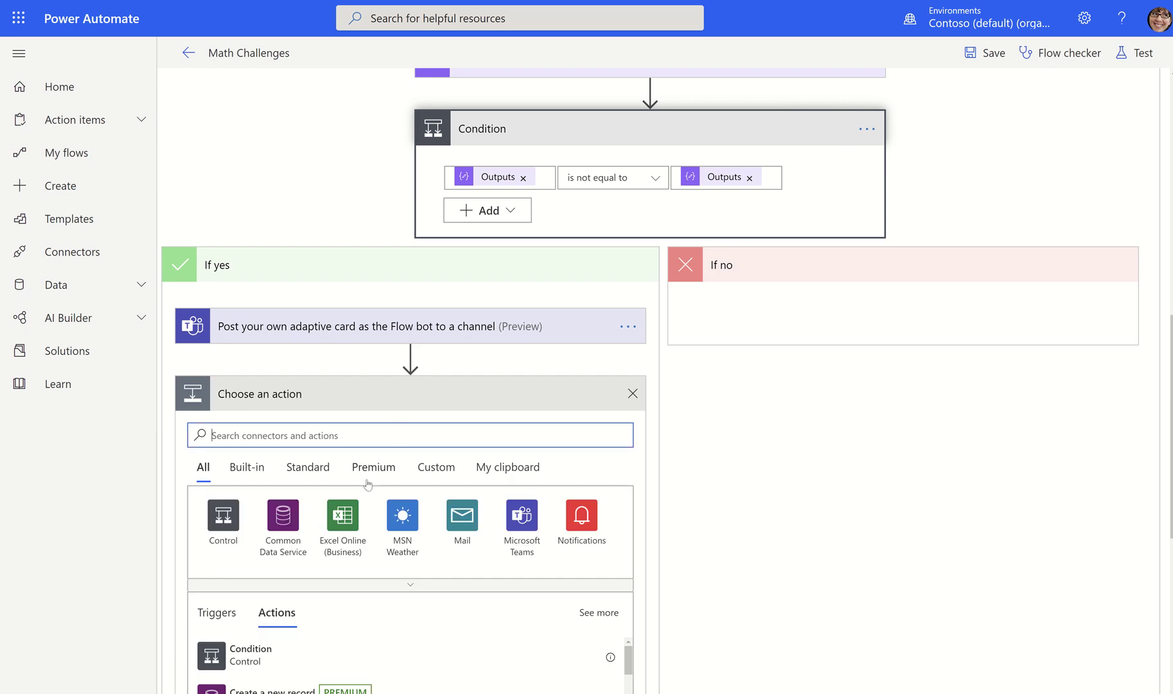
pyautogui.write('comp')
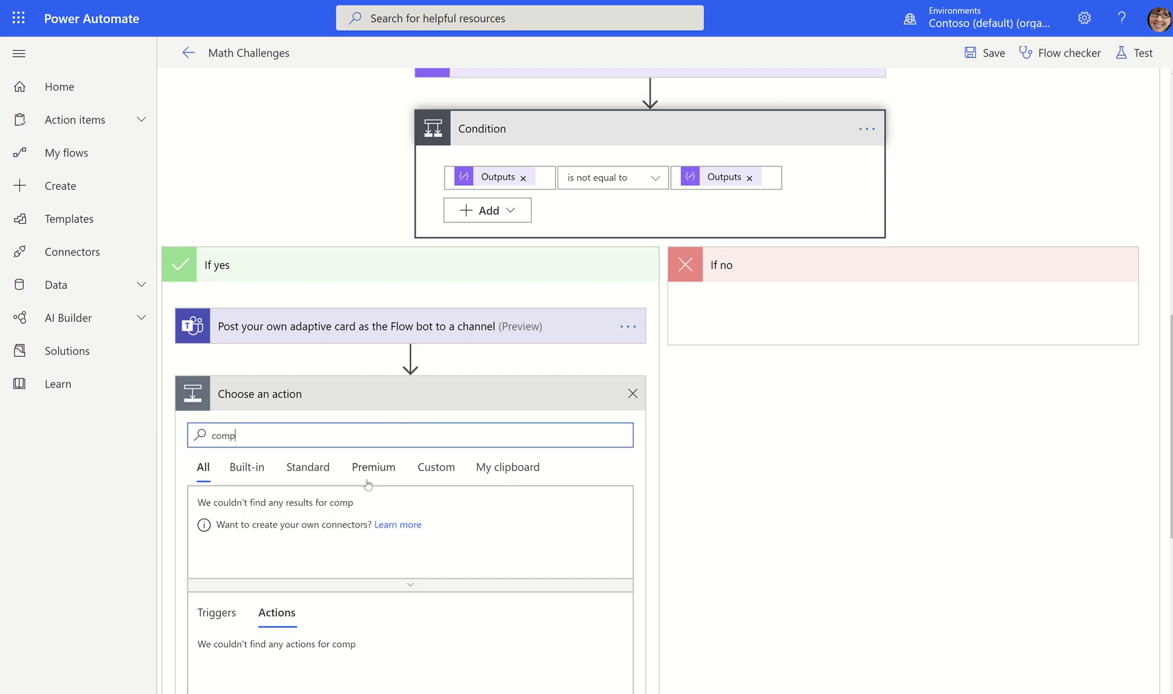
pyautogui.write('ose')
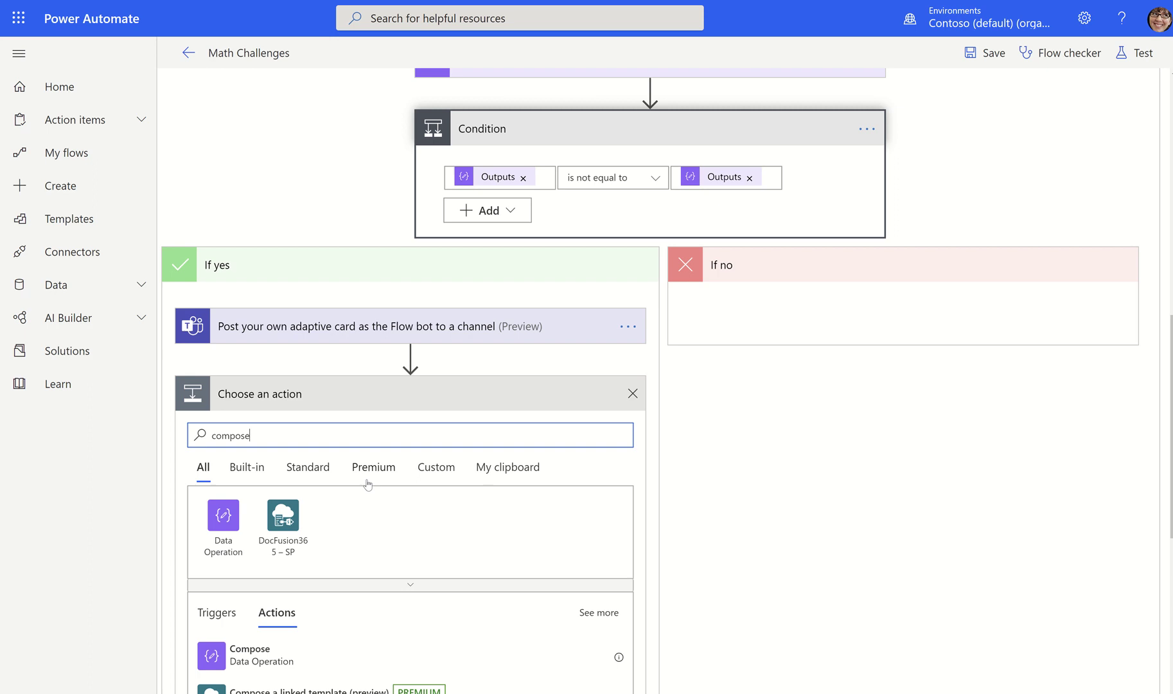
pyautogui.scroll(1, 367, 485)
pyautogui.scroll(-4, 332, 613)
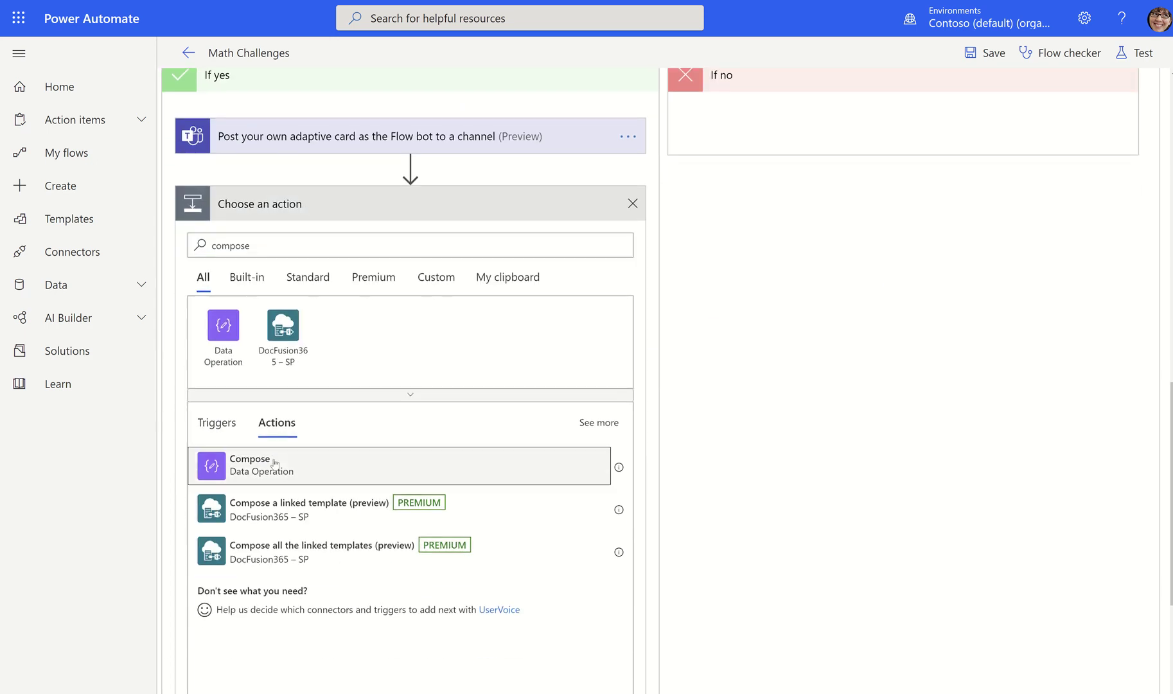
pyautogui.click(274, 462)
pyautogui.click(351, 307)
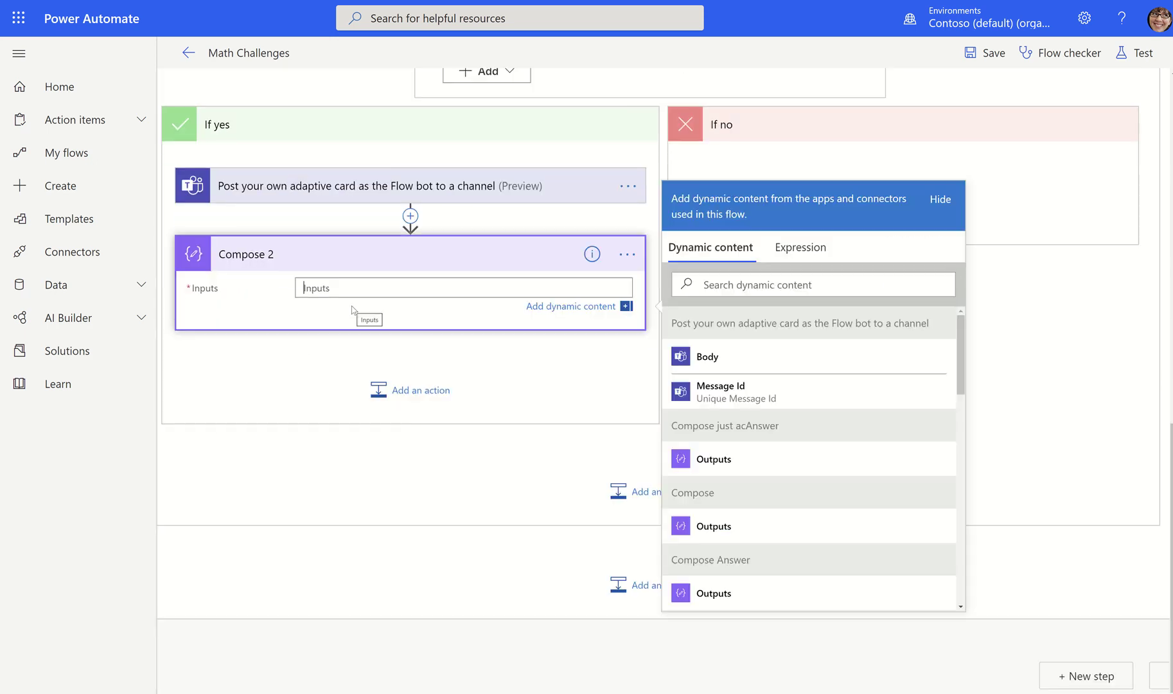
# - Delete the Compose 2 step and confirm its removal
pyautogui.click(634, 259)
pyautogui.click(628, 273)
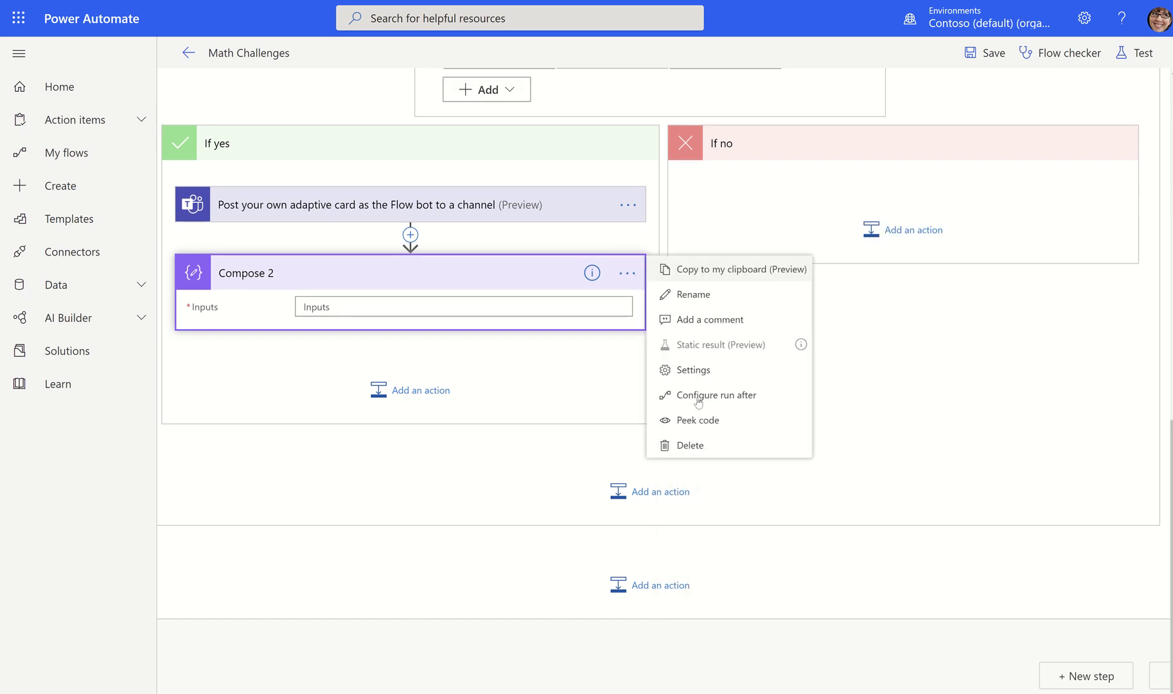
pyautogui.click(690, 445)
pyautogui.click(594, 393)
# - Return to the top Compose step, then leave the editor and confirm discarding the edits
pyautogui.scroll(5, 940, 637)
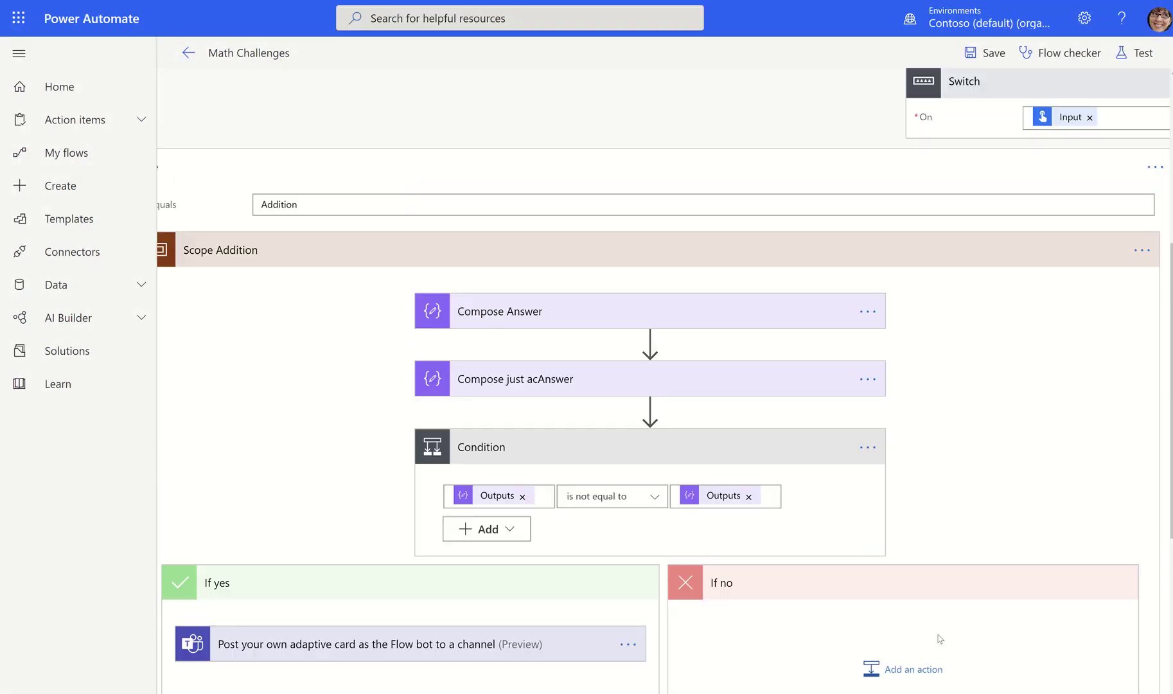
pyautogui.scroll(5, 940, 638)
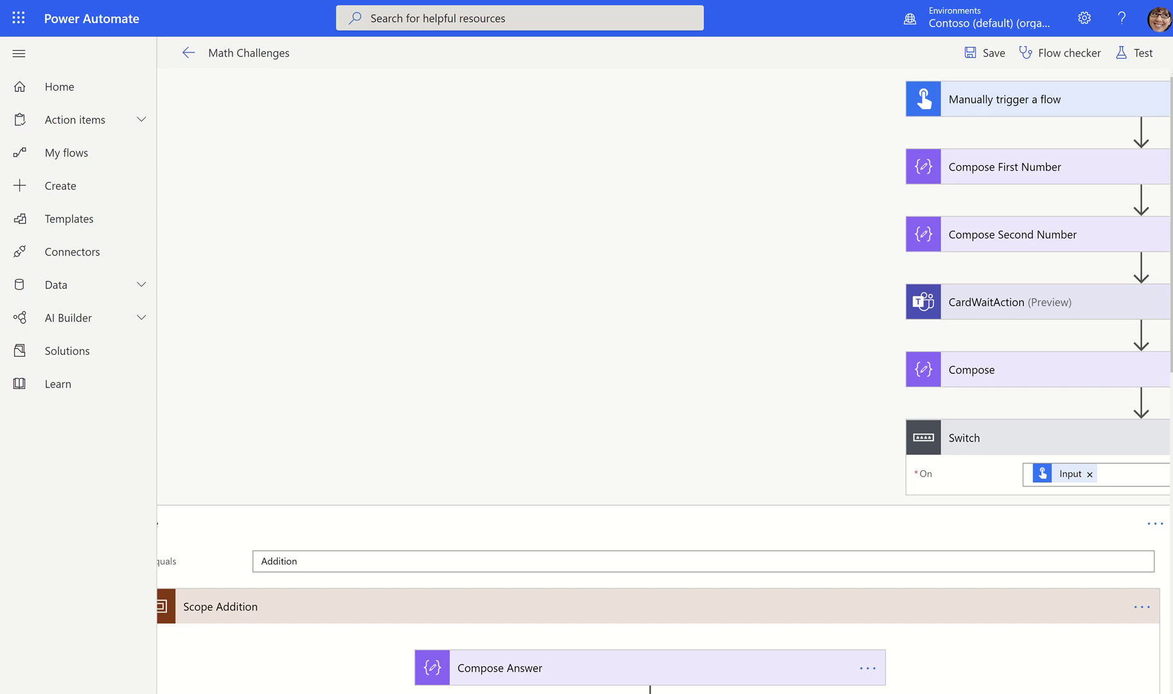
pyautogui.hscroll(10, 931, 418)
pyautogui.hscroll(-4, 931, 419)
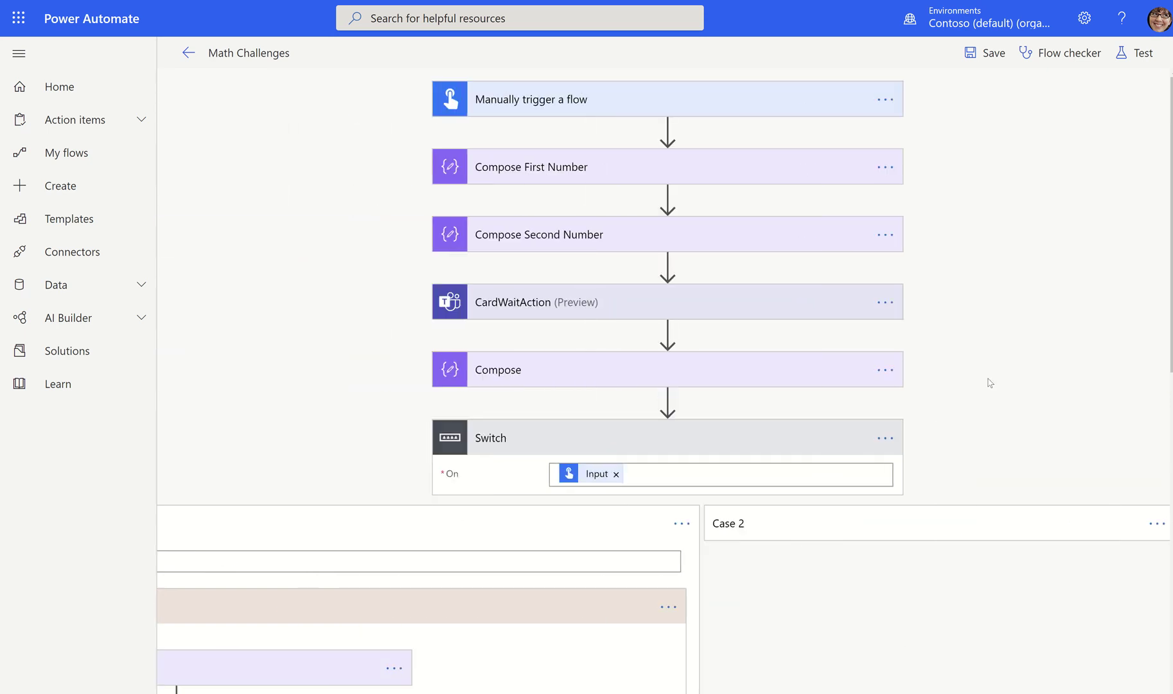
pyautogui.click(705, 370)
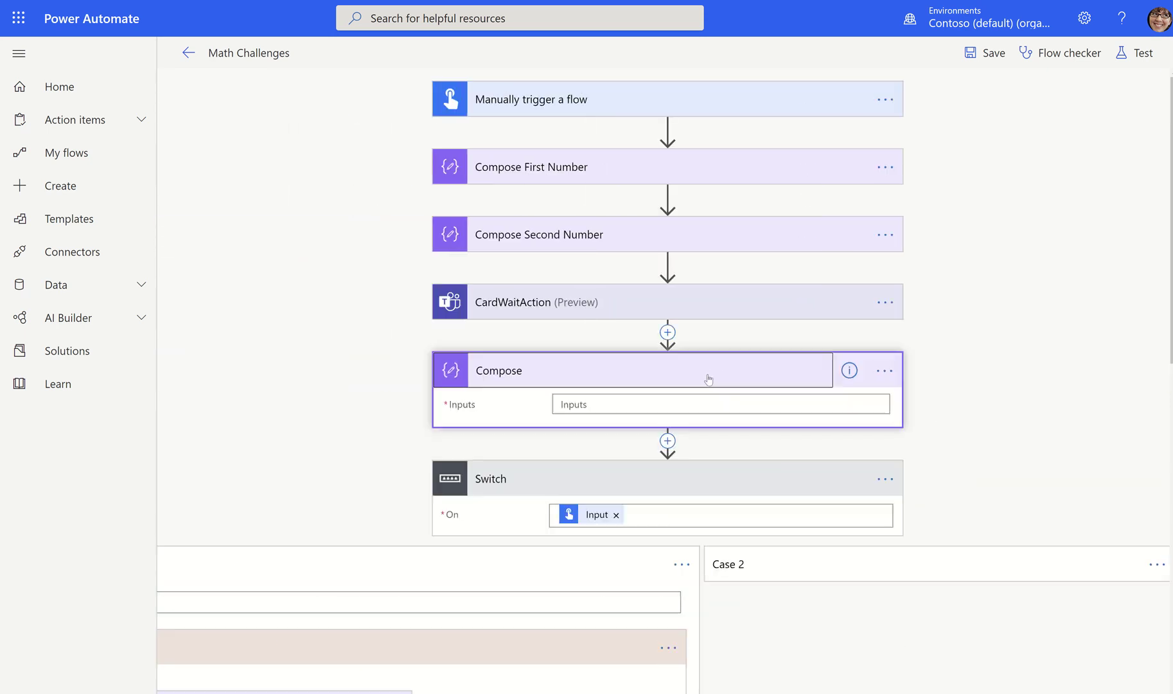
pyautogui.click(657, 404)
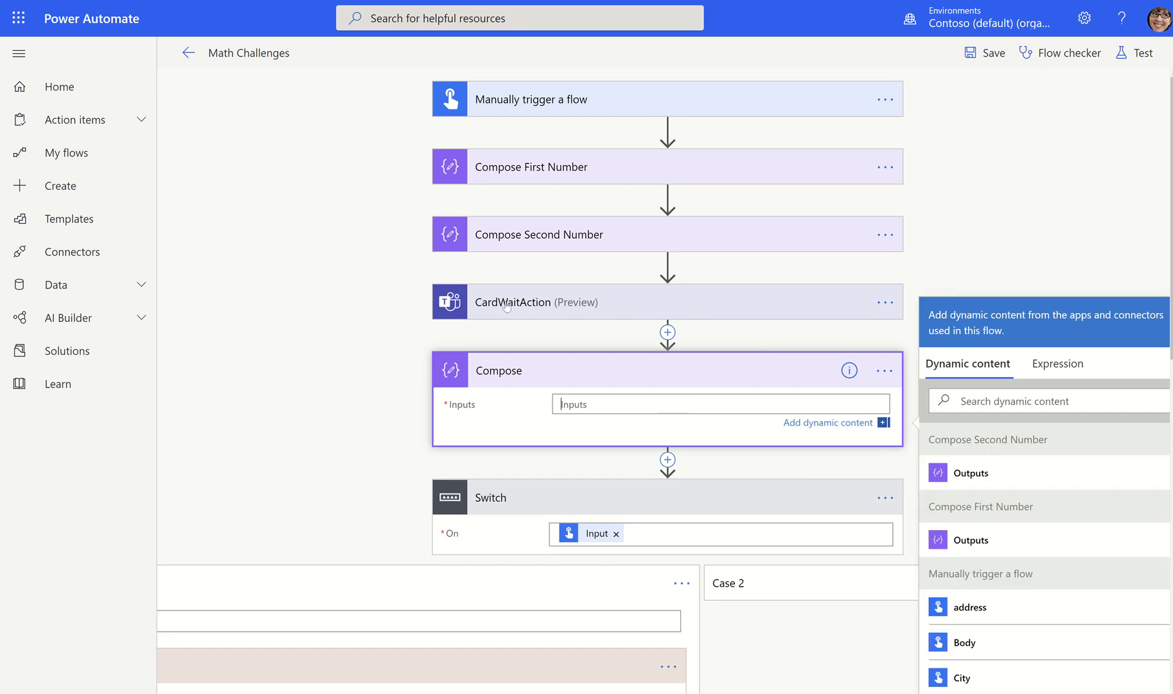
pyautogui.click(188, 54)
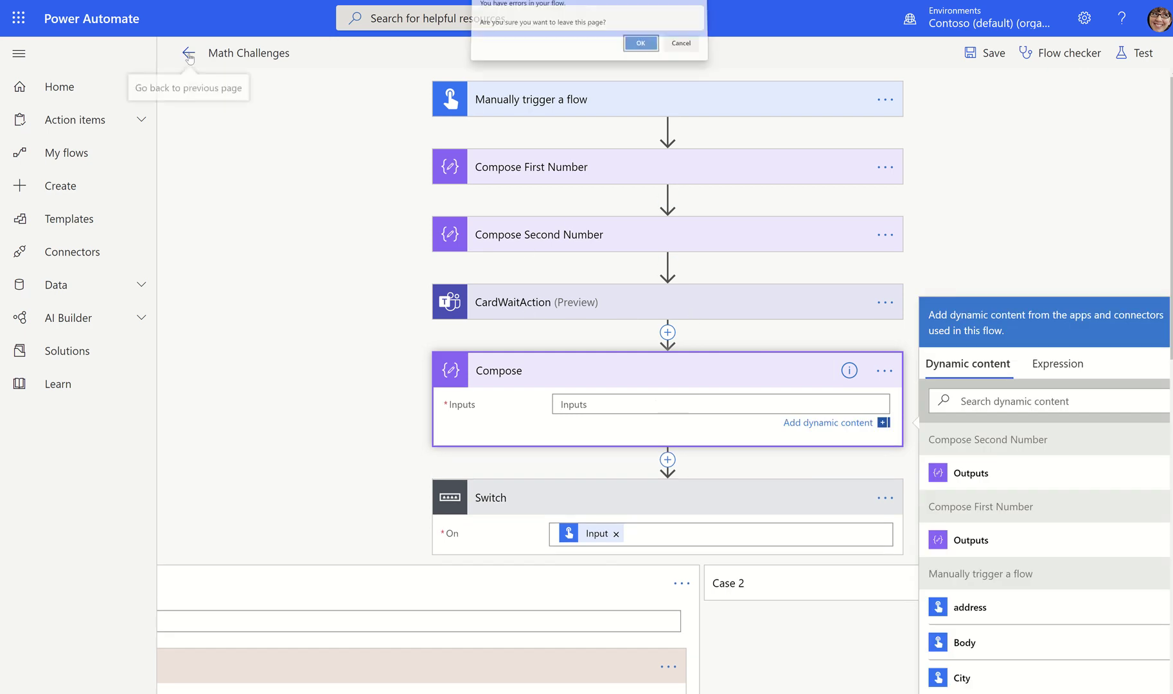
pyautogui.click(640, 43)
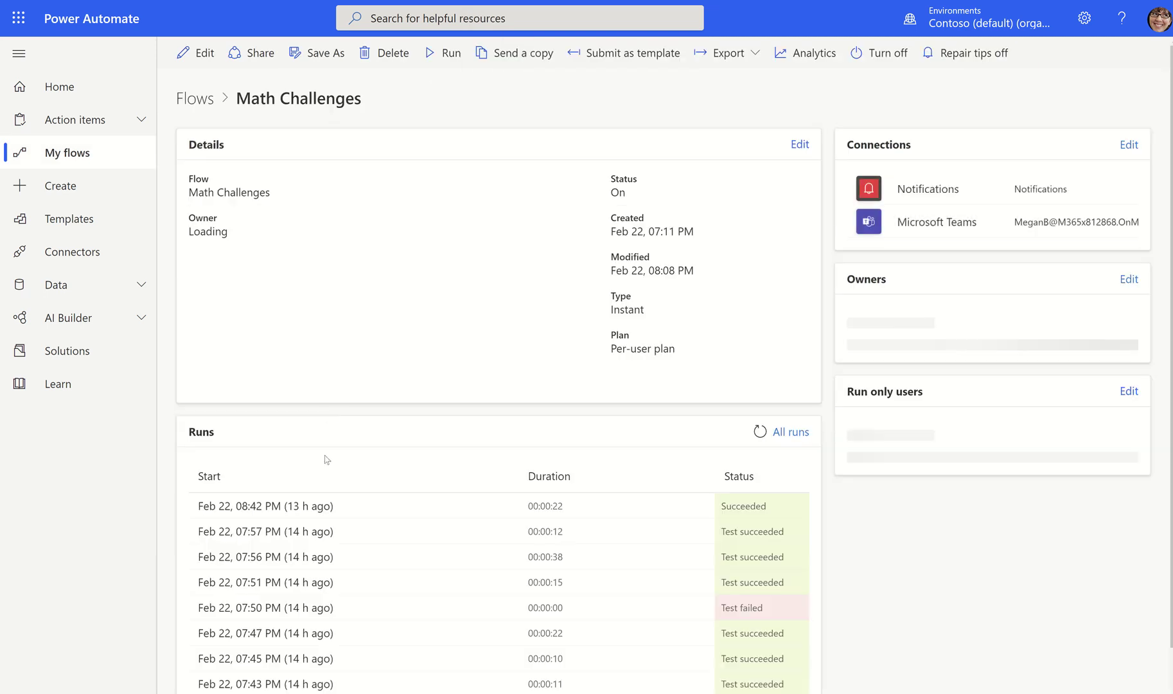
# - Open the Feb 22, 08:42 PM run and find CardWaitAction's output data with acAnswer "8"
pyautogui.click(241, 502)
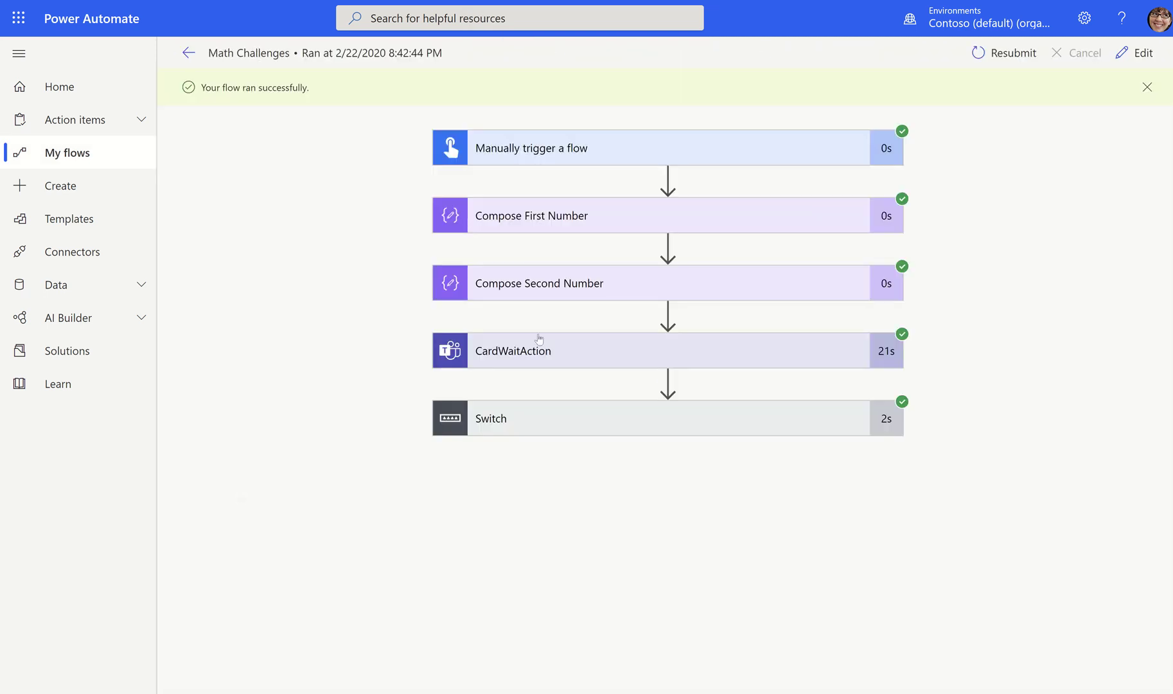
pyautogui.click(535, 352)
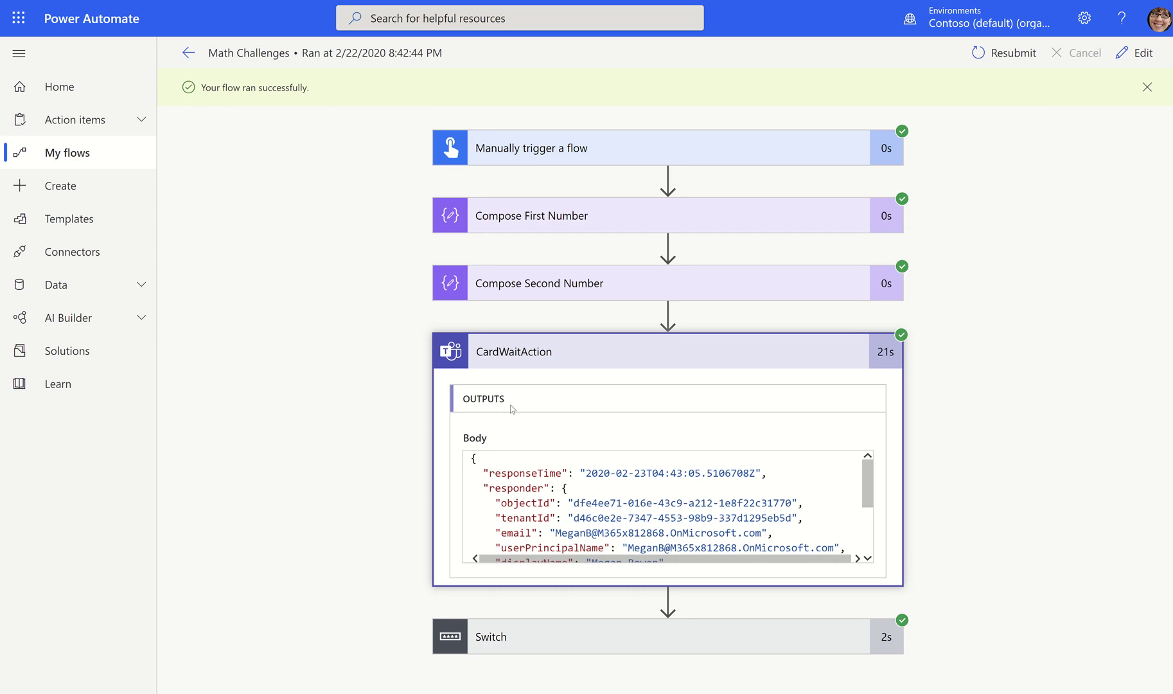
pyautogui.scroll(-1, 548, 474)
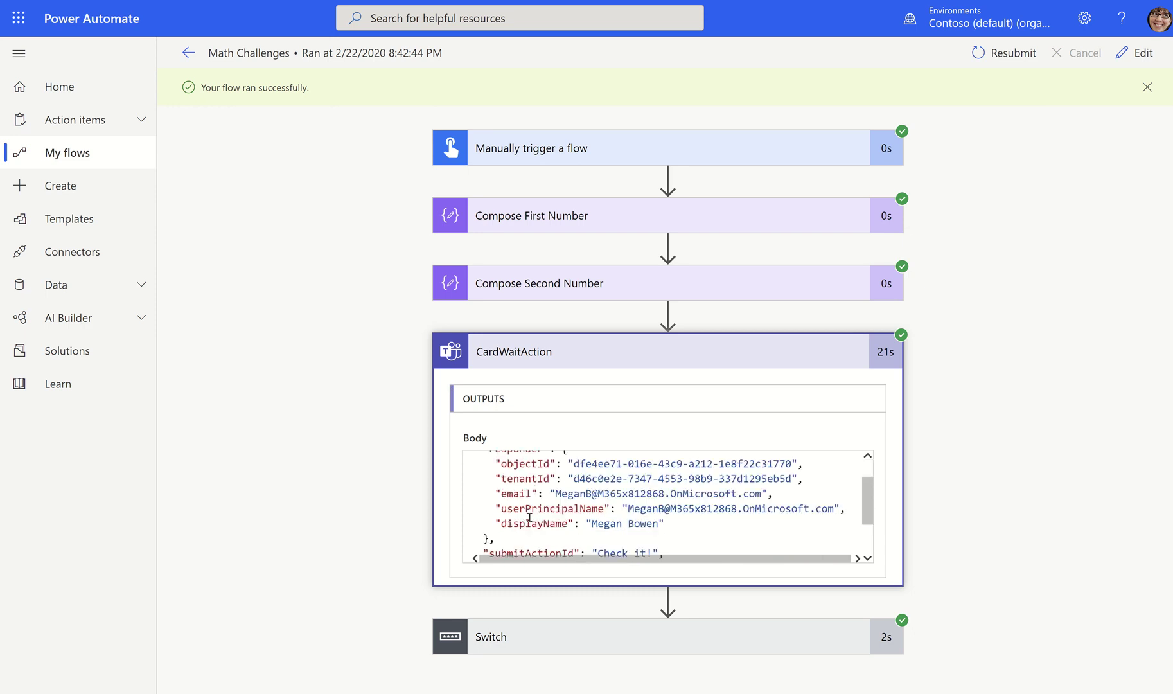
pyautogui.scroll(-1, 530, 518)
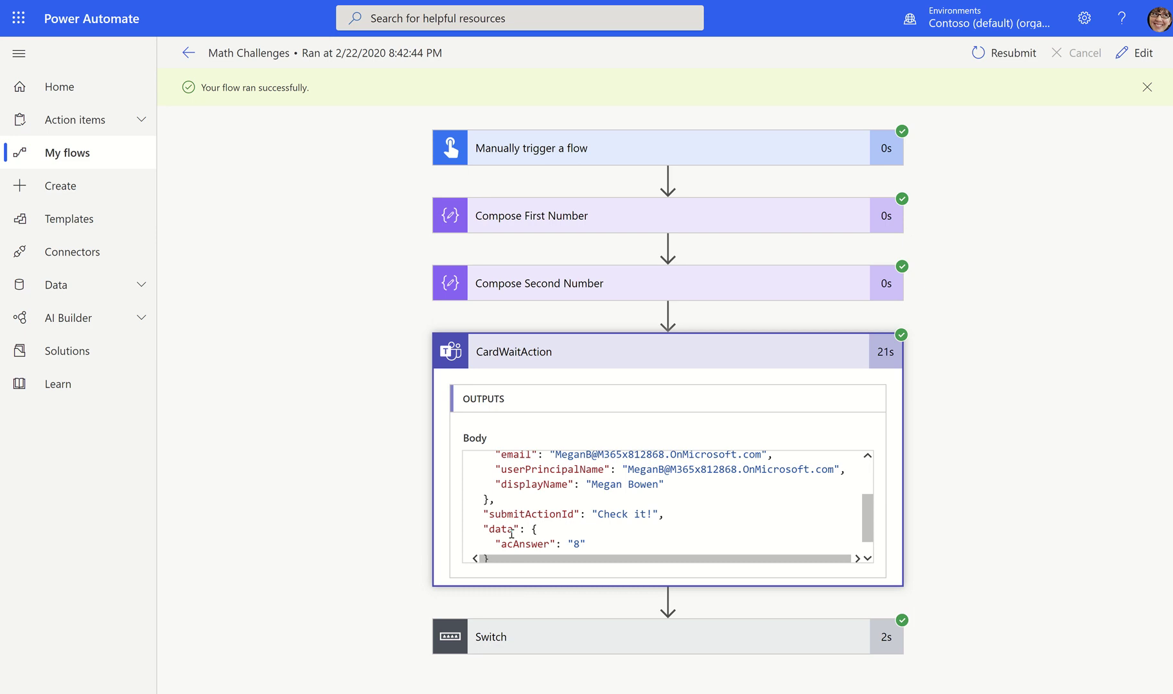
pyautogui.moveTo(514, 531); pyautogui.dragTo(490, 530)
pyautogui.click(597, 547)
pyautogui.scroll(-1, 598, 548)
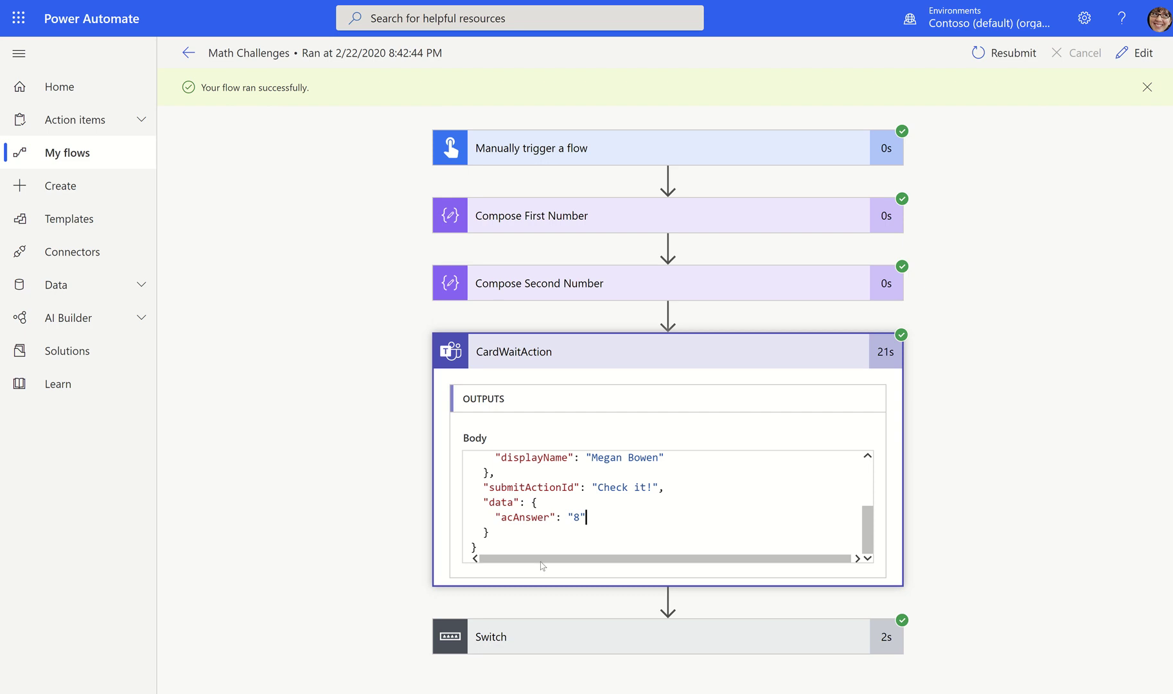
pyautogui.click(495, 517)
pyautogui.keyDown('shift'); pyautogui.click(619, 517); pyautogui.keyUp('shift')
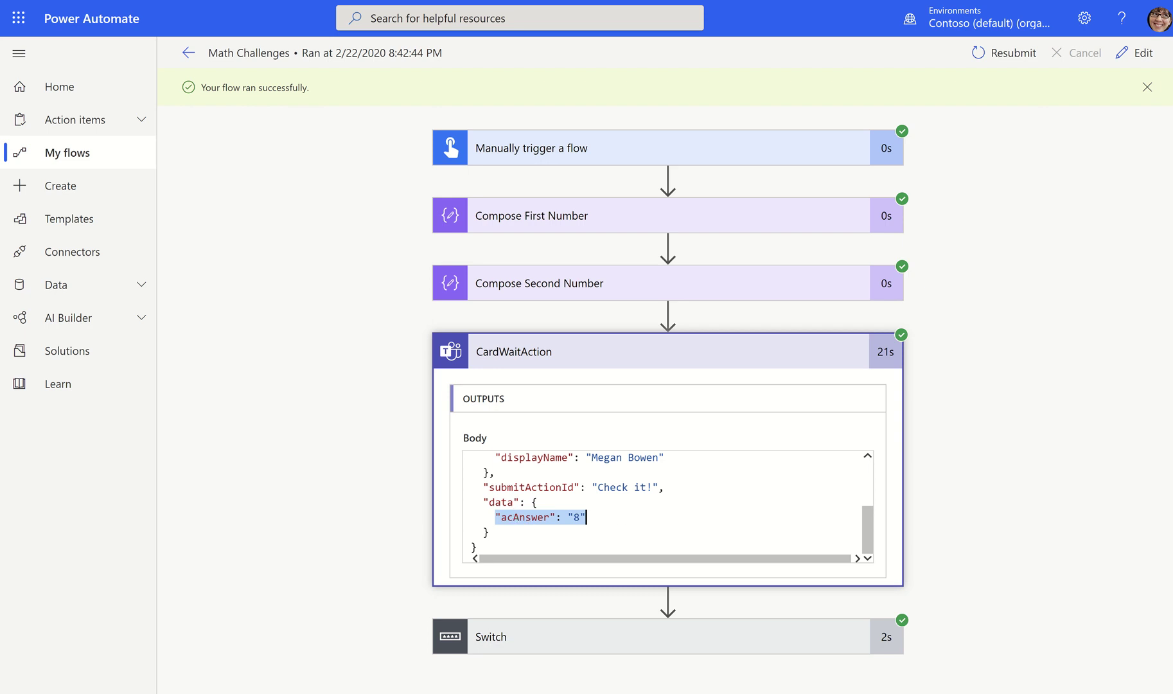
pyautogui.click(511, 518)
pyautogui.moveTo(513, 517); pyautogui.dragTo(501, 519)
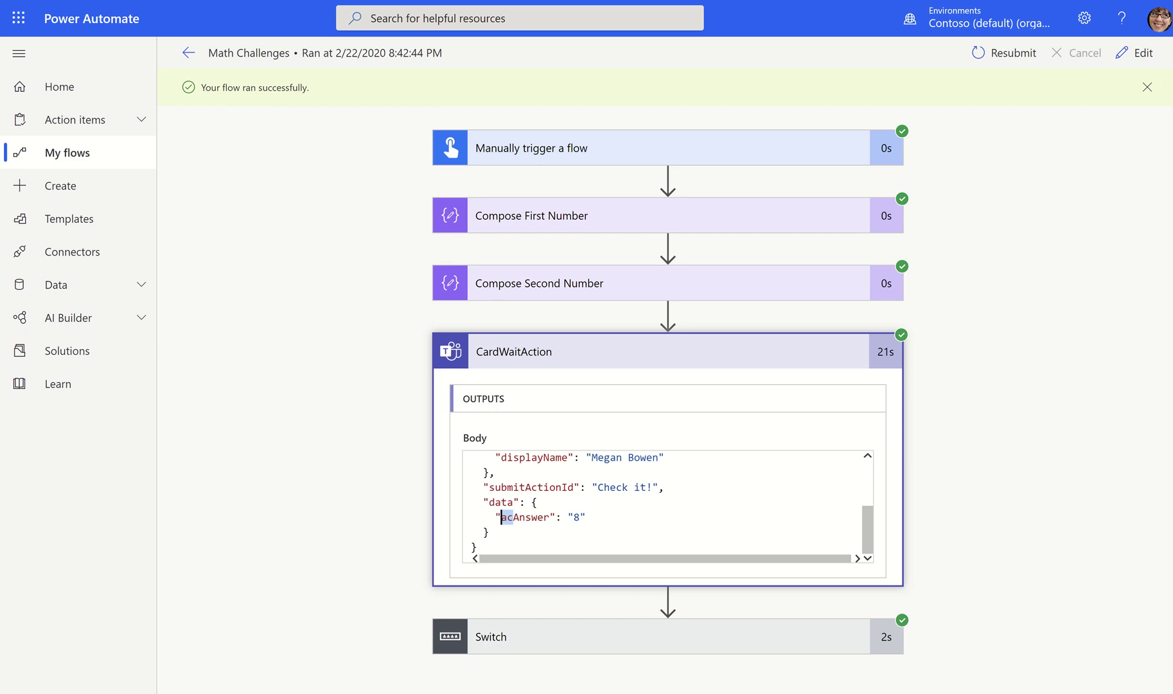
pyautogui.click(550, 517)
pyautogui.moveTo(551, 517); pyautogui.dragTo(501, 516)
# - Reopen the editor and insert a Compose Data Operation step right after CardWaitAction
pyautogui.click(1134, 53)
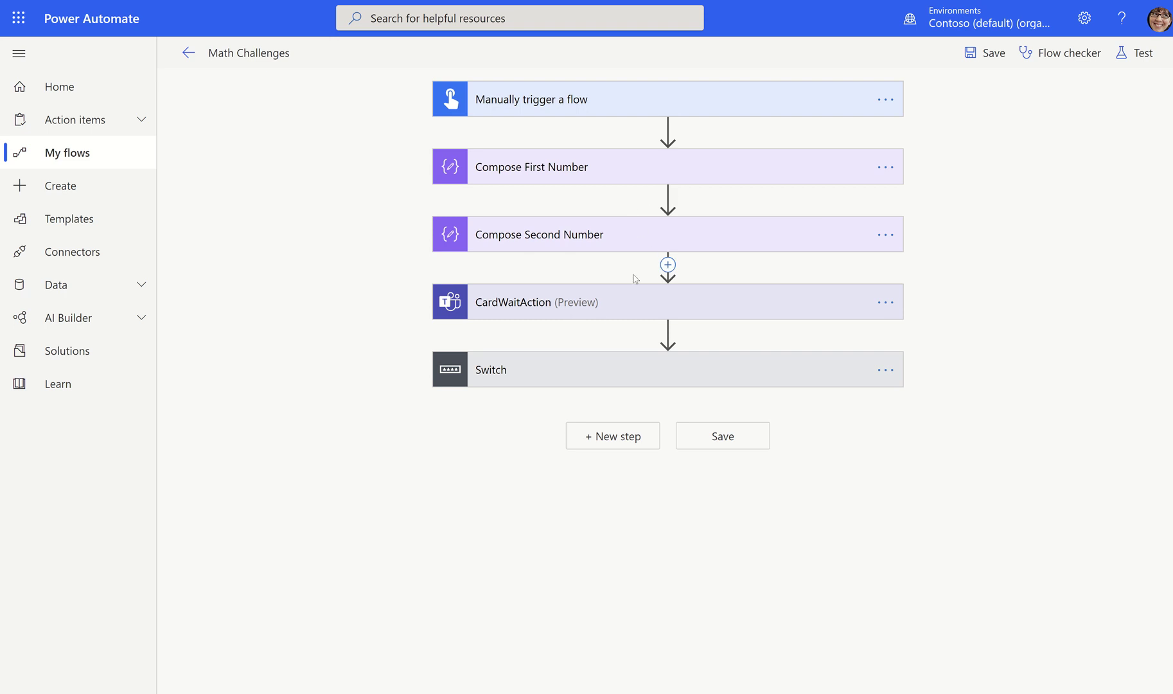
pyautogui.click(592, 316)
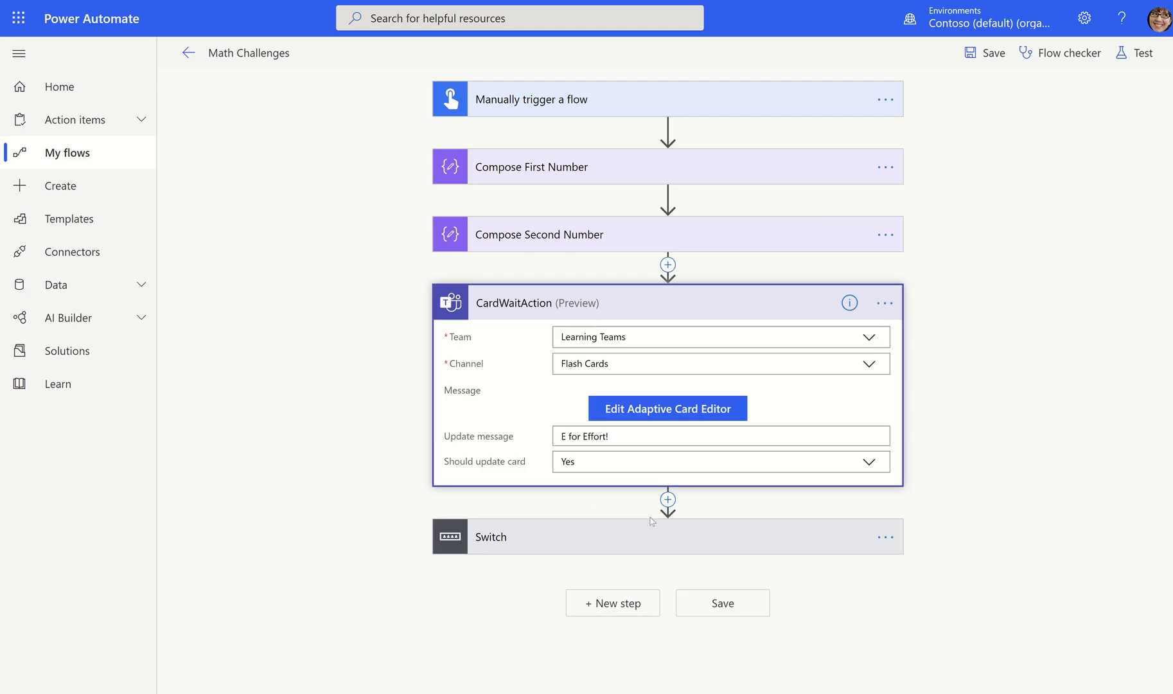
pyautogui.click(689, 313)
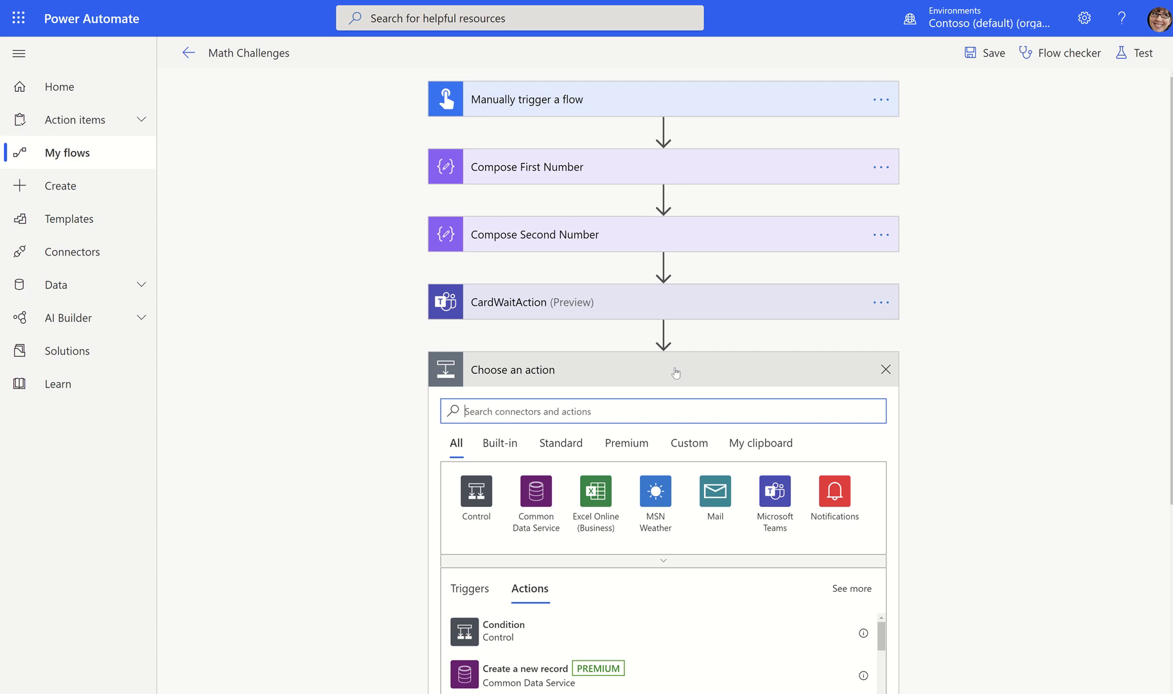
pyautogui.write('compose')
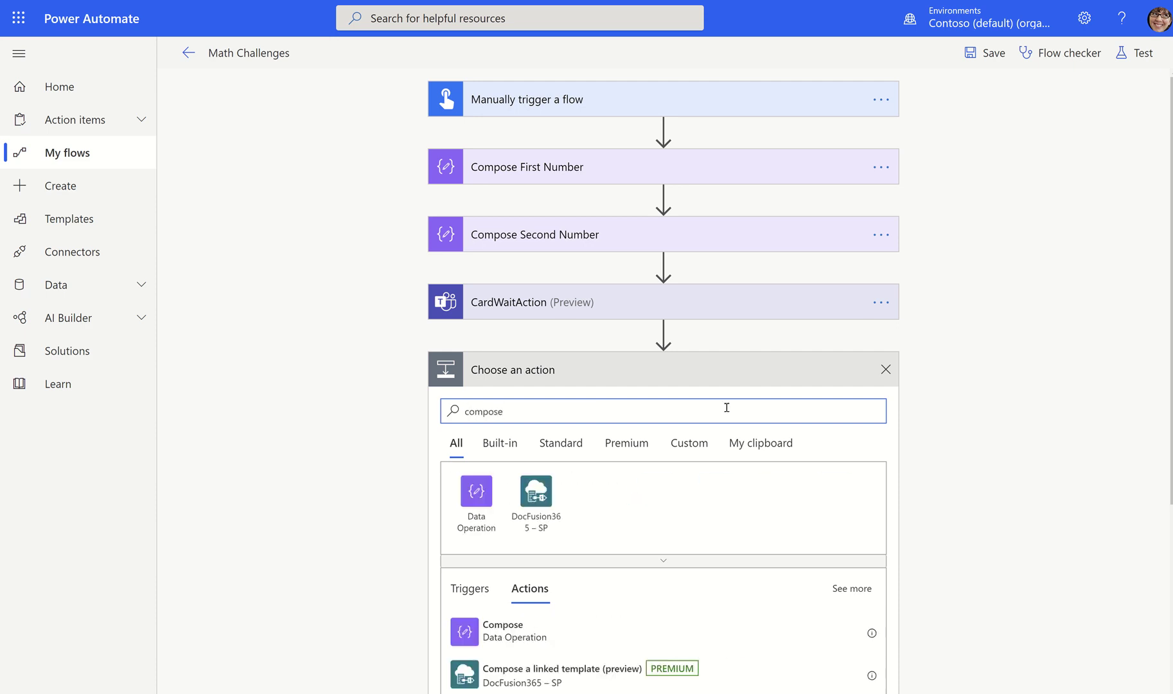
pyautogui.click(529, 635)
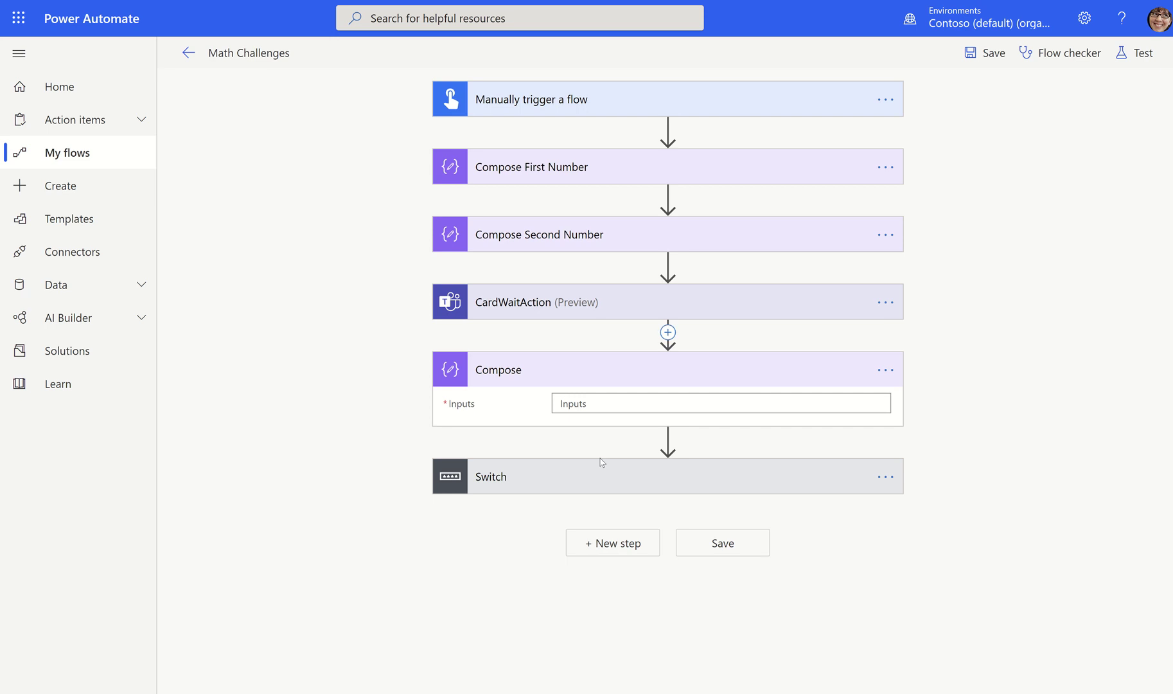
# - Paste the card-answer expression into the Compose Inputs' Expression box
pyautogui.click(623, 406)
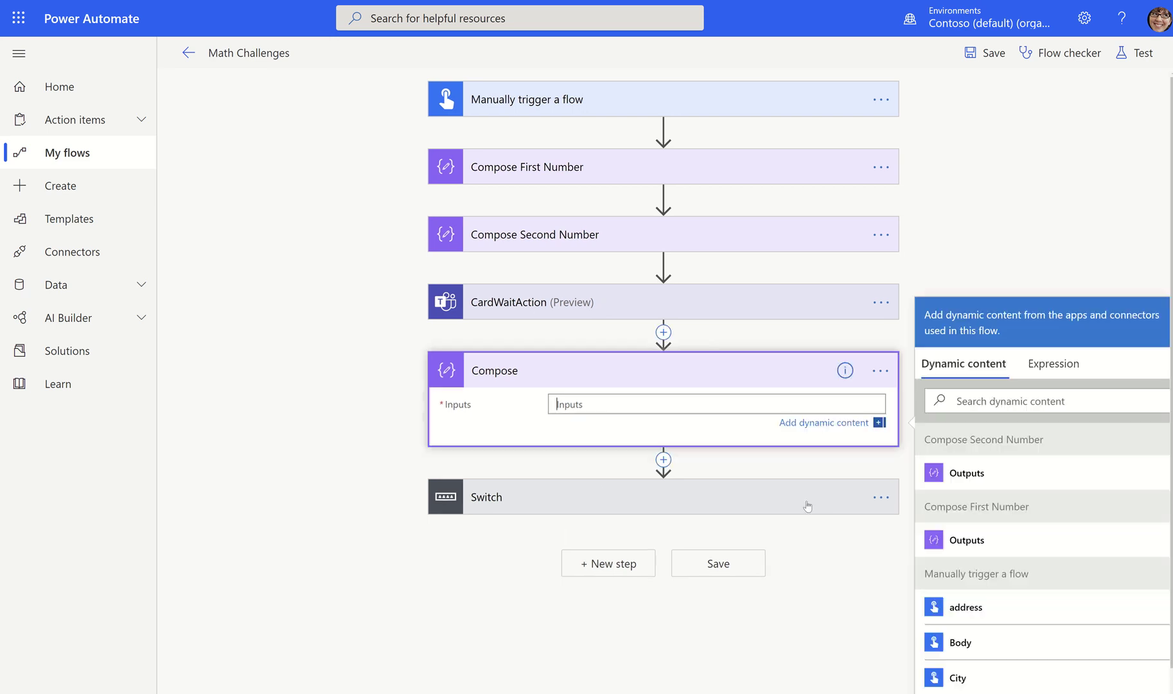
pyautogui.click(1069, 364)
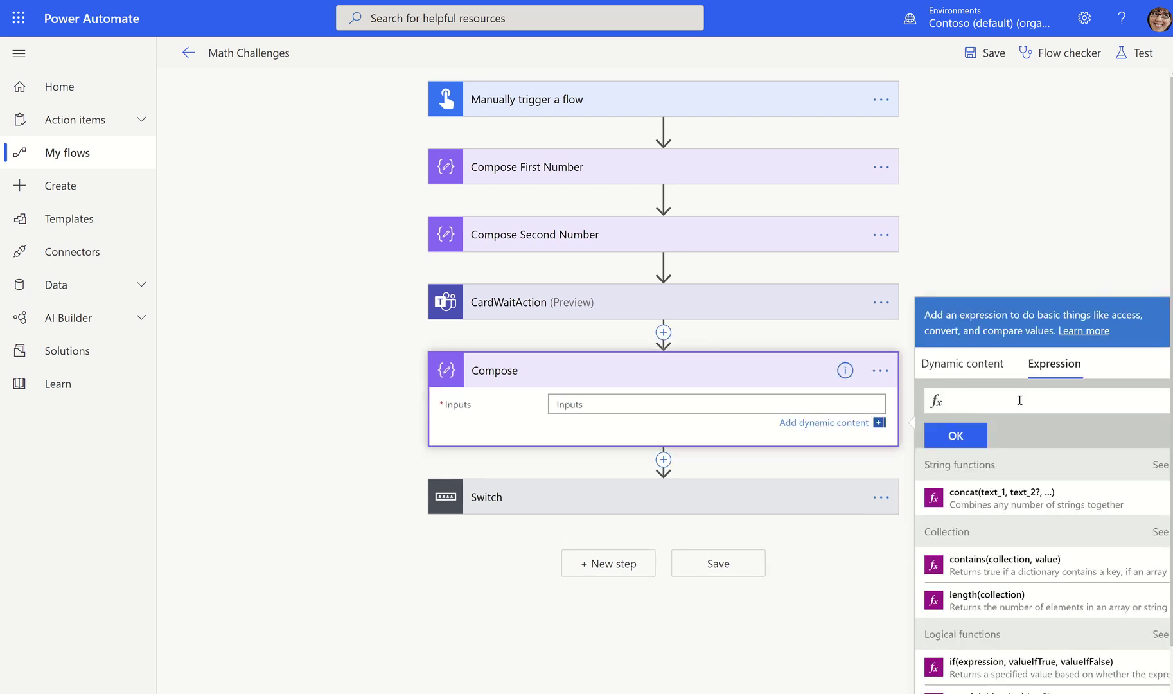
pyautogui.hotkey('ctrl', 'v')
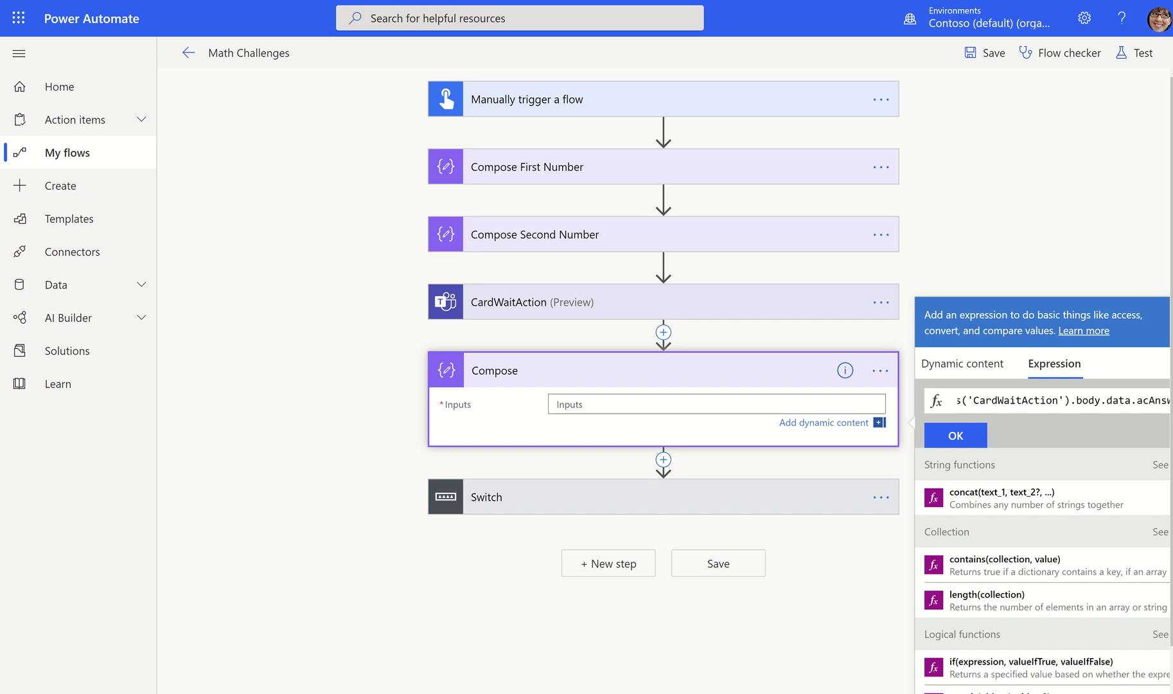
# - In Notepad, paste the quoted expression and select outputs('CardWaitAction') for reference
pyautogui.hotkey('alt', 'Tab')
pyautogui.press('Delete')
pyautogui.write("outputs('CardWaitAction').body.data.acAnswer")
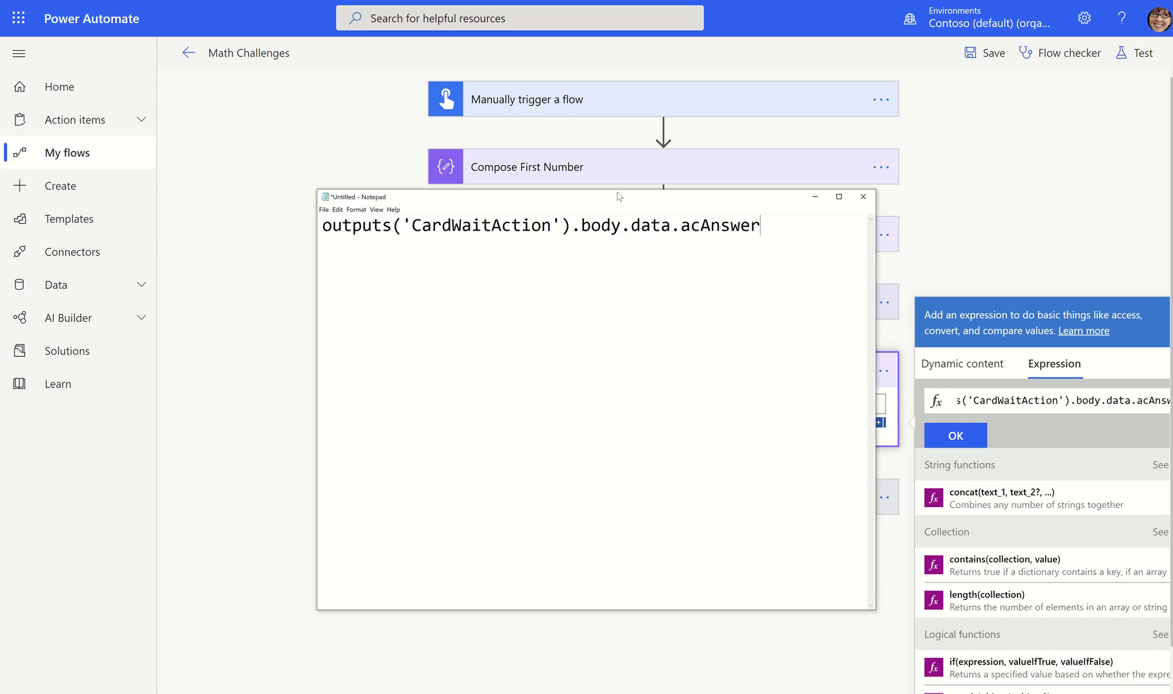
pyautogui.moveTo(617, 190); pyautogui.dragTo(617, 429)
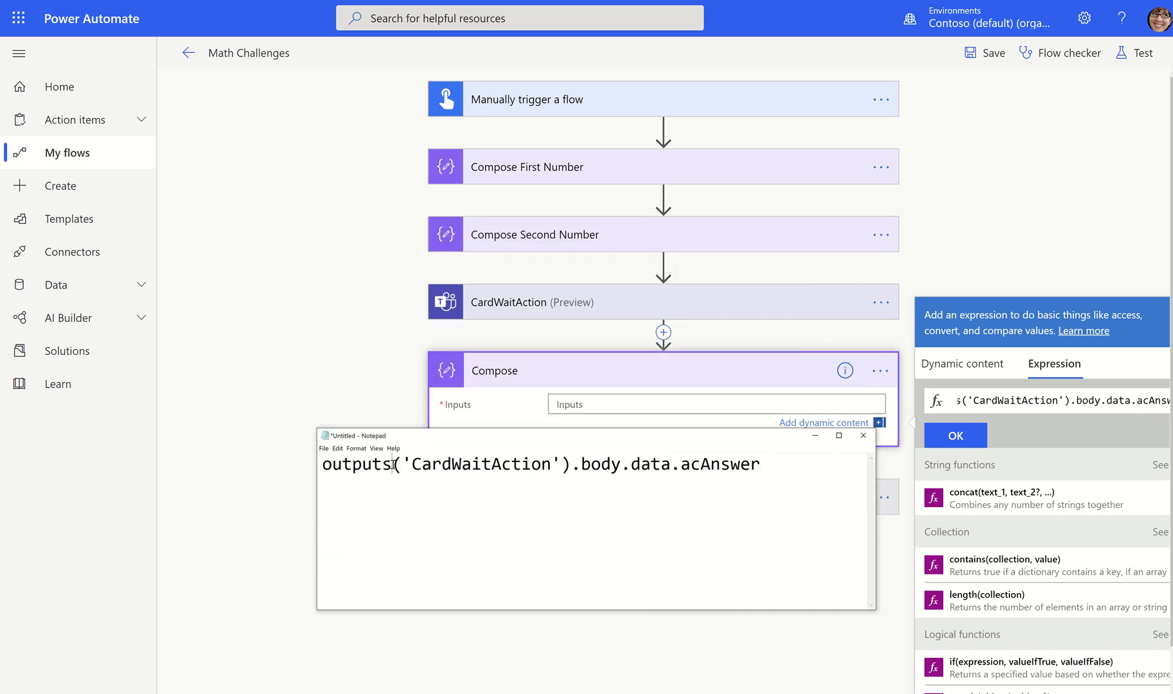
pyautogui.moveTo(393, 464); pyautogui.dragTo(302, 463)
pyautogui.moveTo(571, 463); pyautogui.dragTo(310, 452)
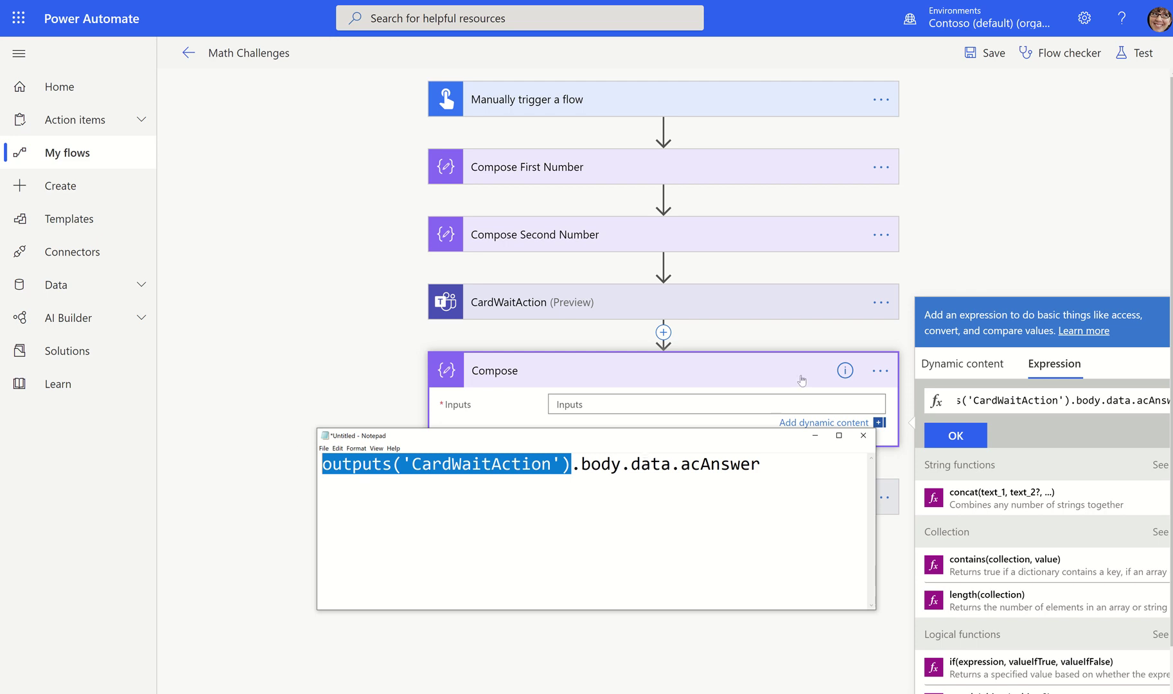
# - Replace the expression with outputs(CardWaitAction) and dismiss the invalid-expression warning
pyautogui.moveTo(1071, 401); pyautogui.dragTo(1107, 401)
pyautogui.hotkey('shift', 'Home')
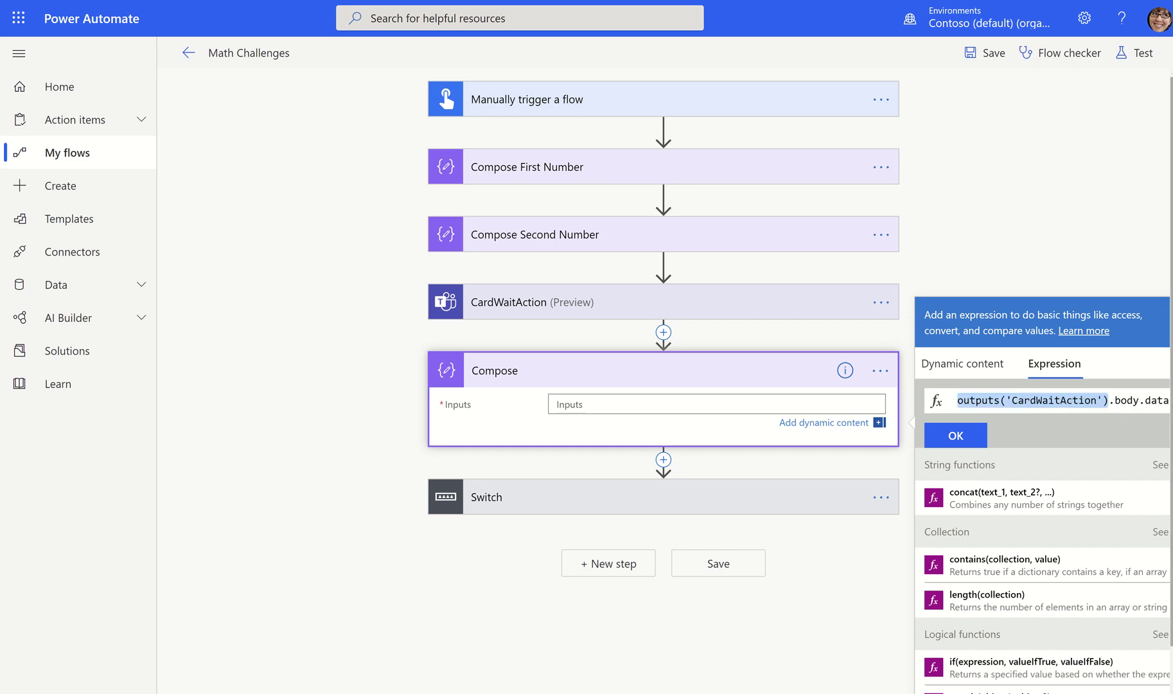
pyautogui.press('BackSpace')
pyautogui.hotkey('shift', 'End')
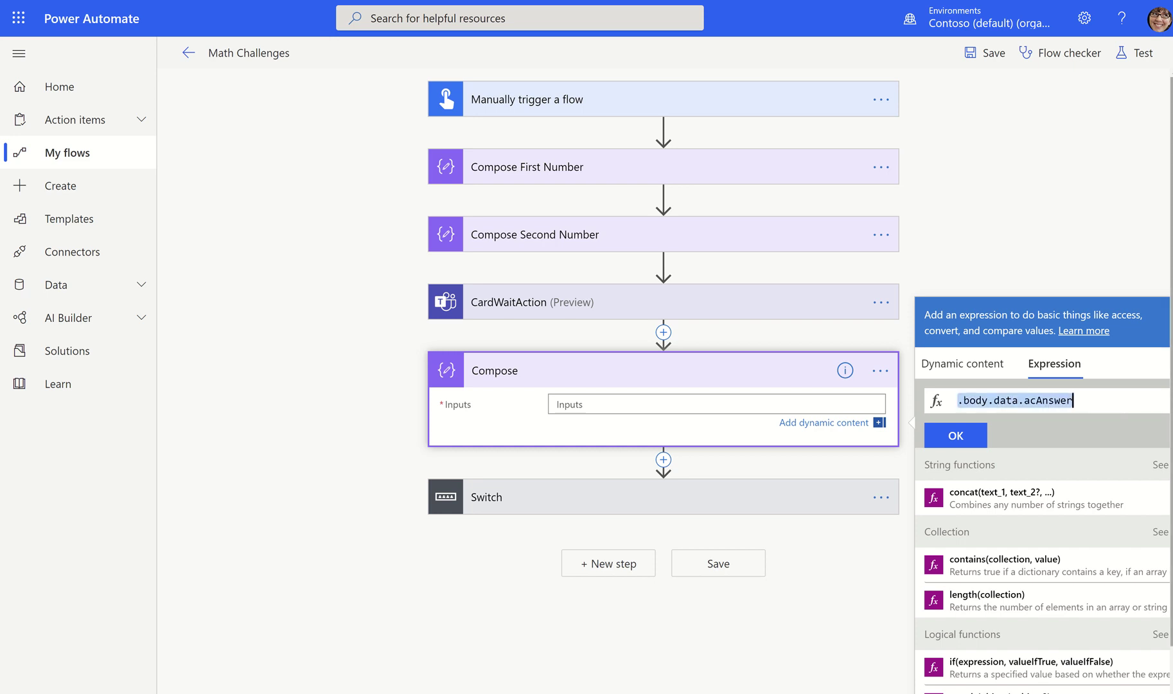
pyautogui.press('BackSpace')
pyautogui.write('outputs(')
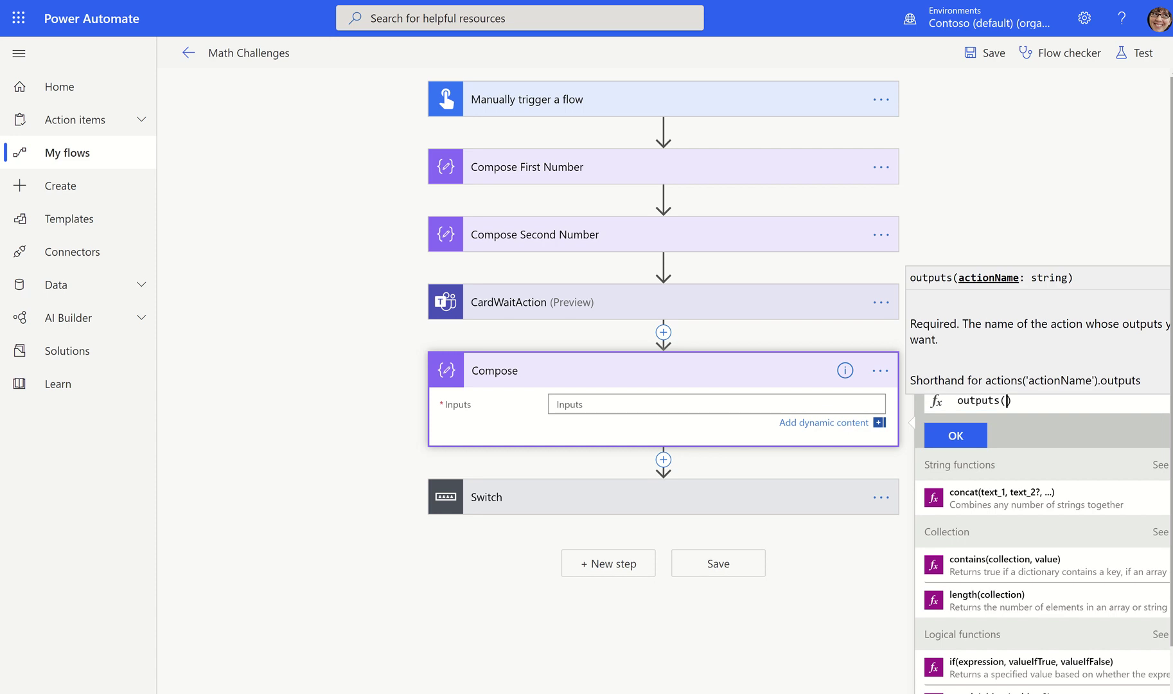
pyautogui.write('CardWait')
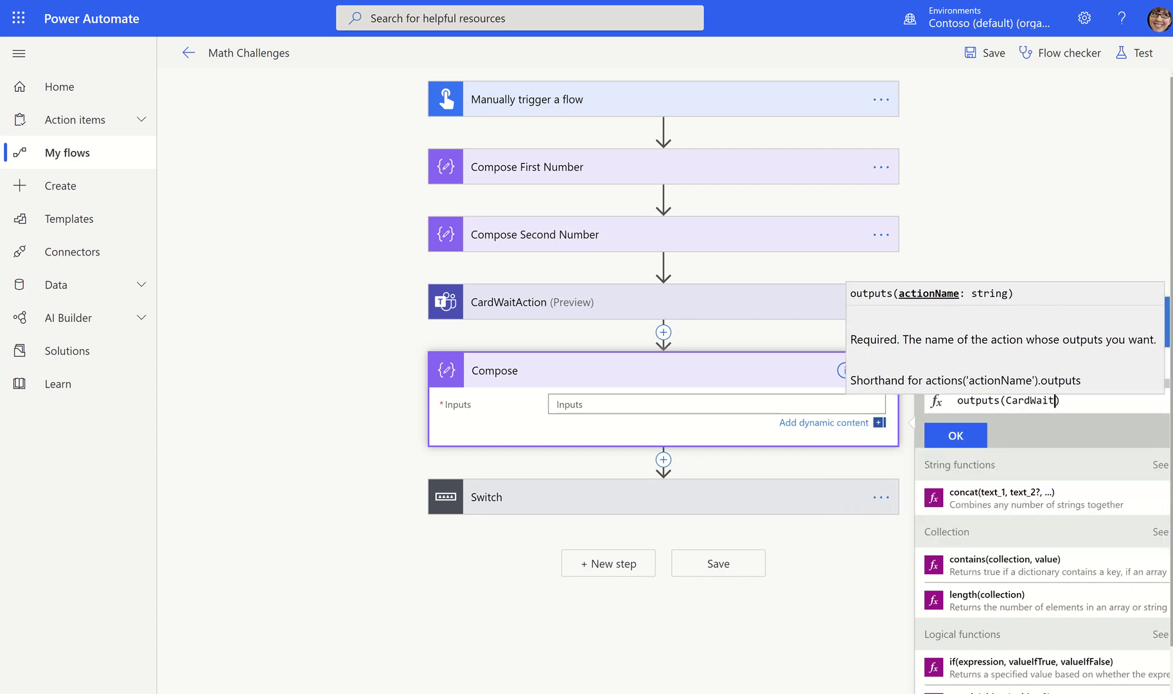
pyautogui.write('Action')
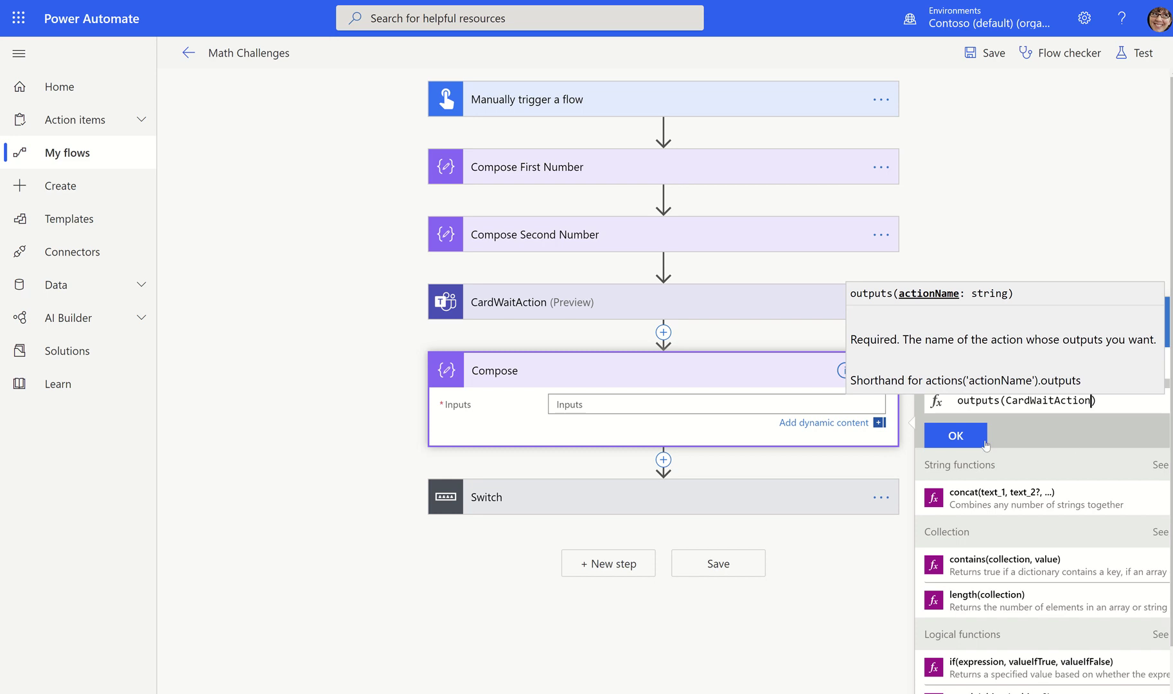
pyautogui.click(957, 446)
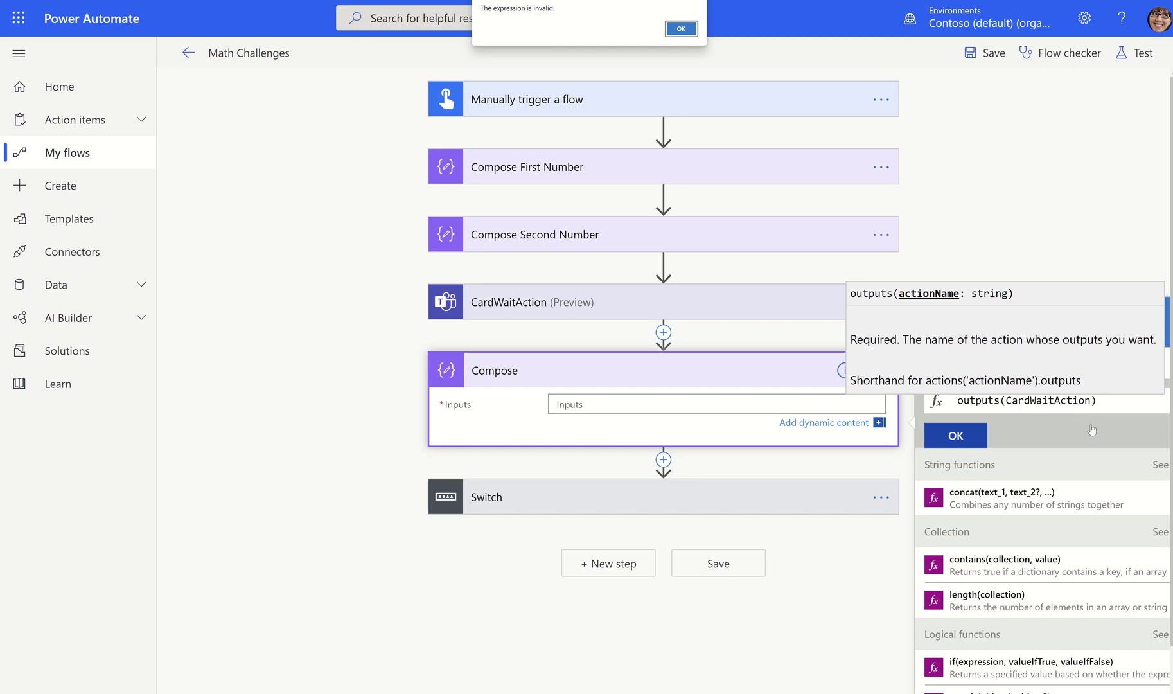
pyautogui.click(682, 29)
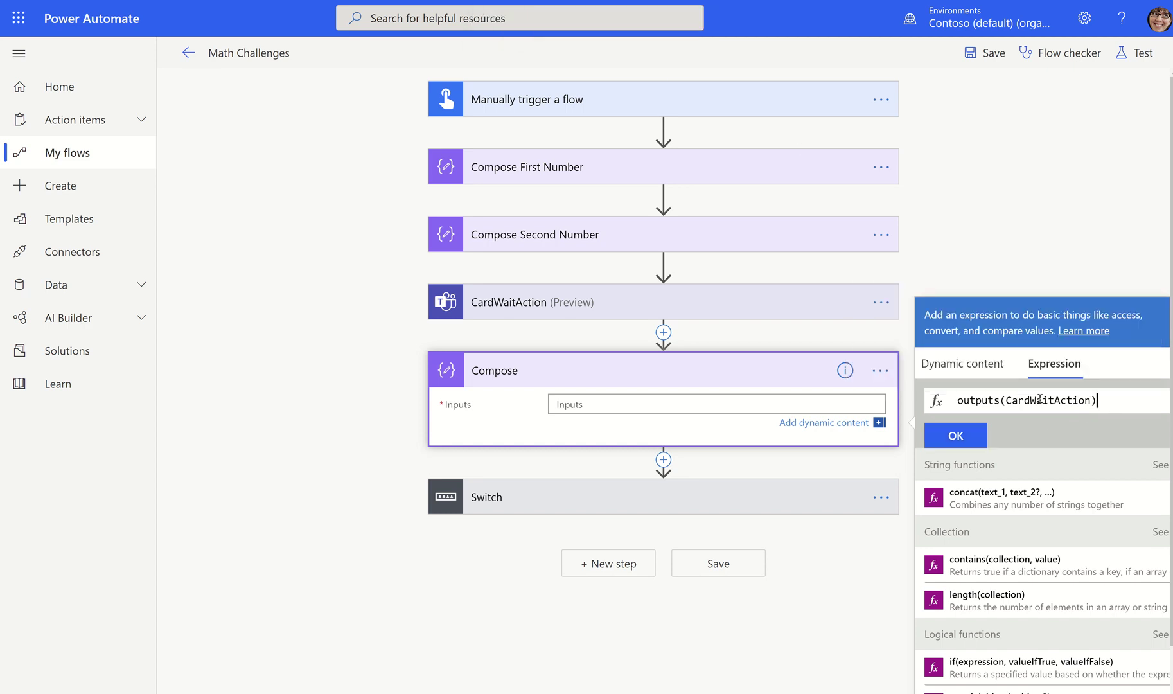
# - Wrap CardWaitAction in single quotes to form outputs('CardWaitAction')
pyautogui.click(1007, 401)
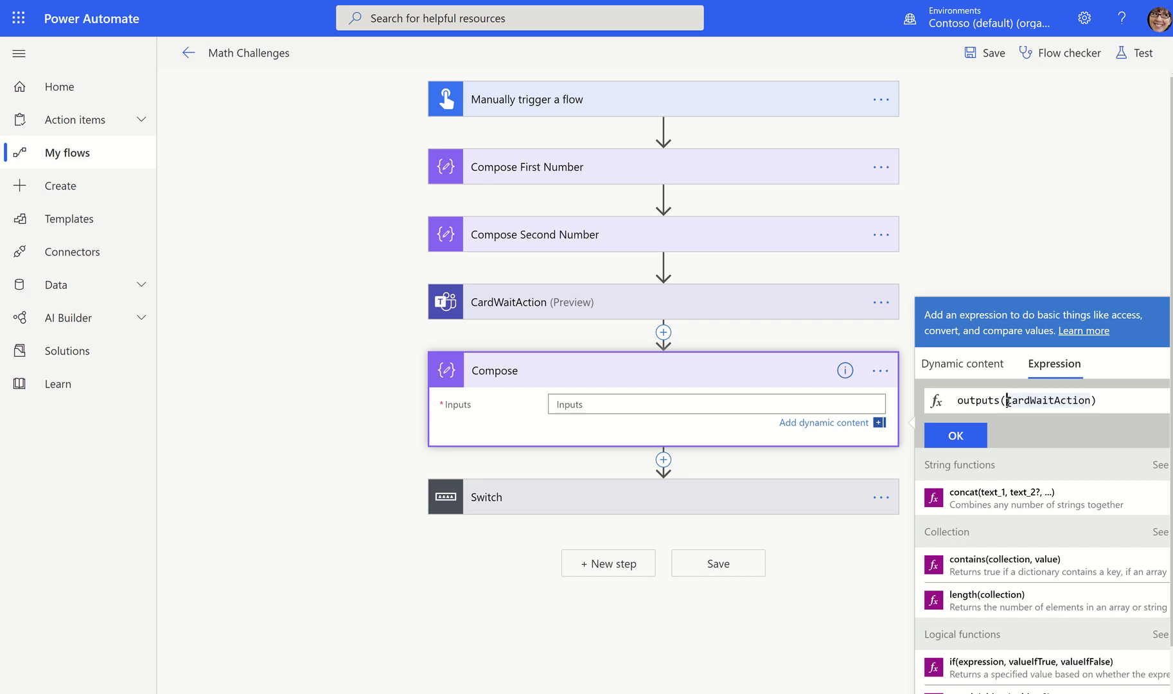
pyautogui.write("'")
pyautogui.press('End')
pyautogui.press('Left')
pyautogui.write("'")
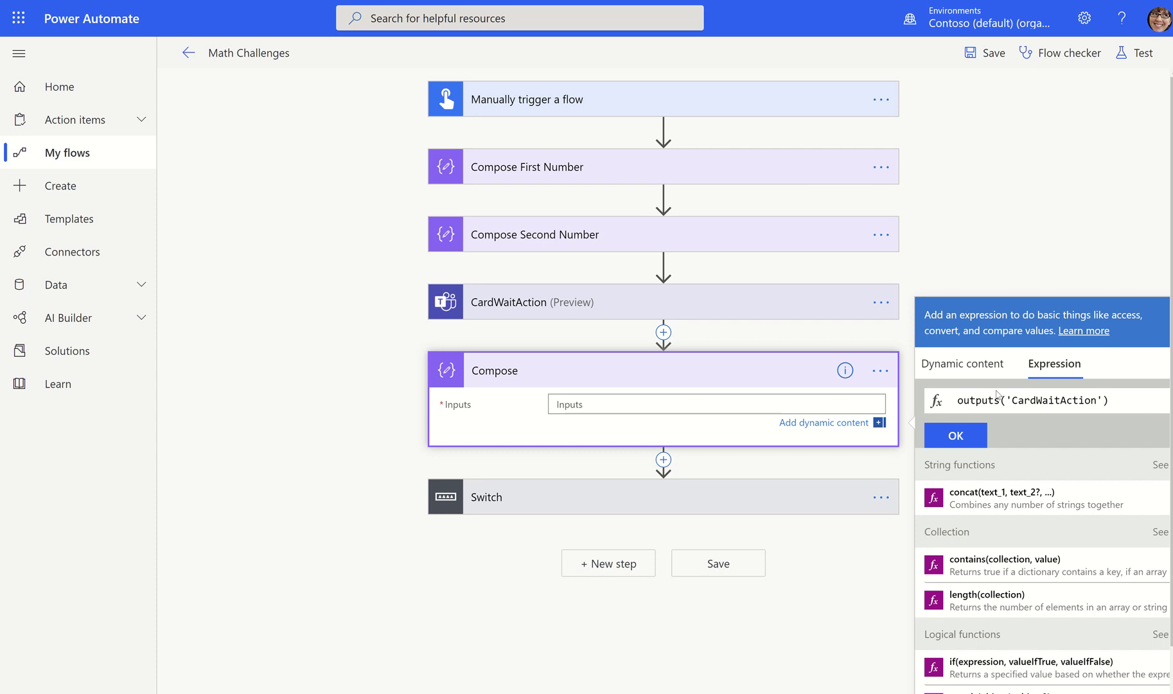
pyautogui.doubleClick(1043, 402)
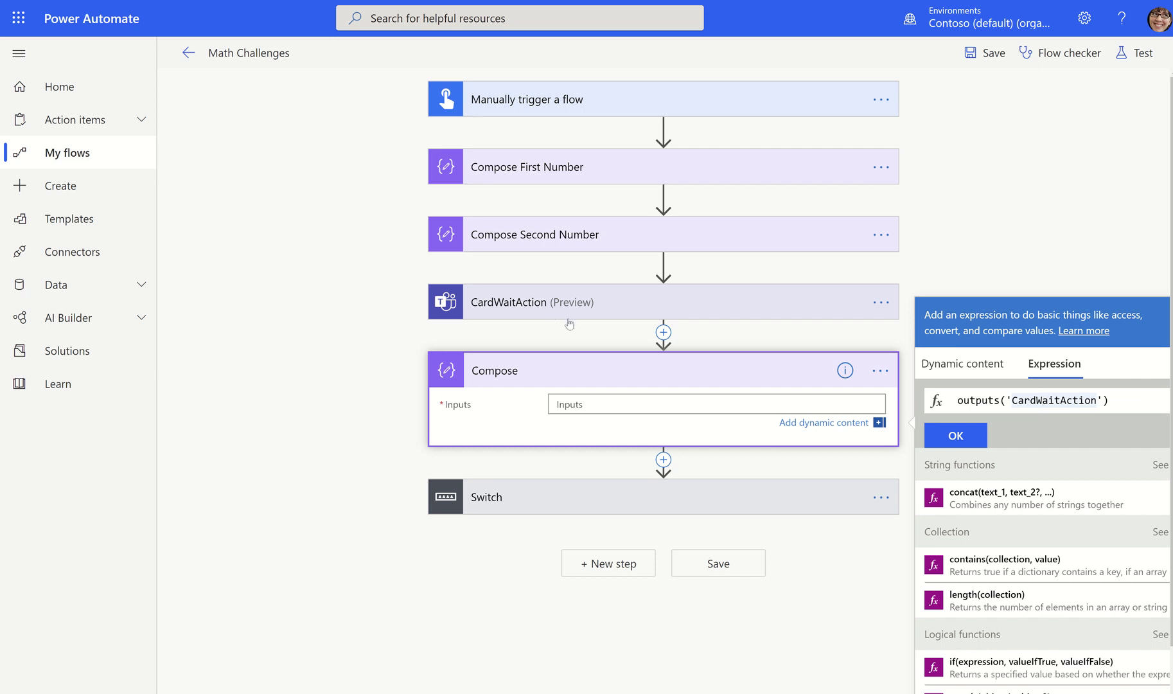
# - Apply the expression to Compose and set Switch to run only when Compose has timed out
pyautogui.click(956, 436)
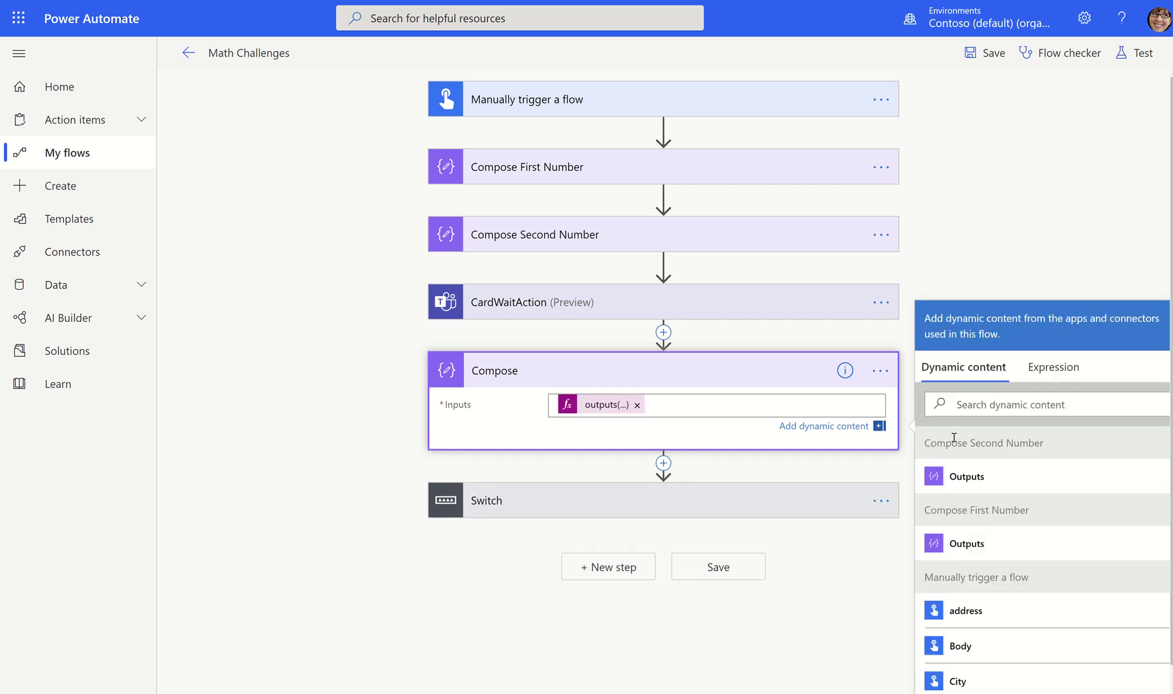
pyautogui.click(881, 500)
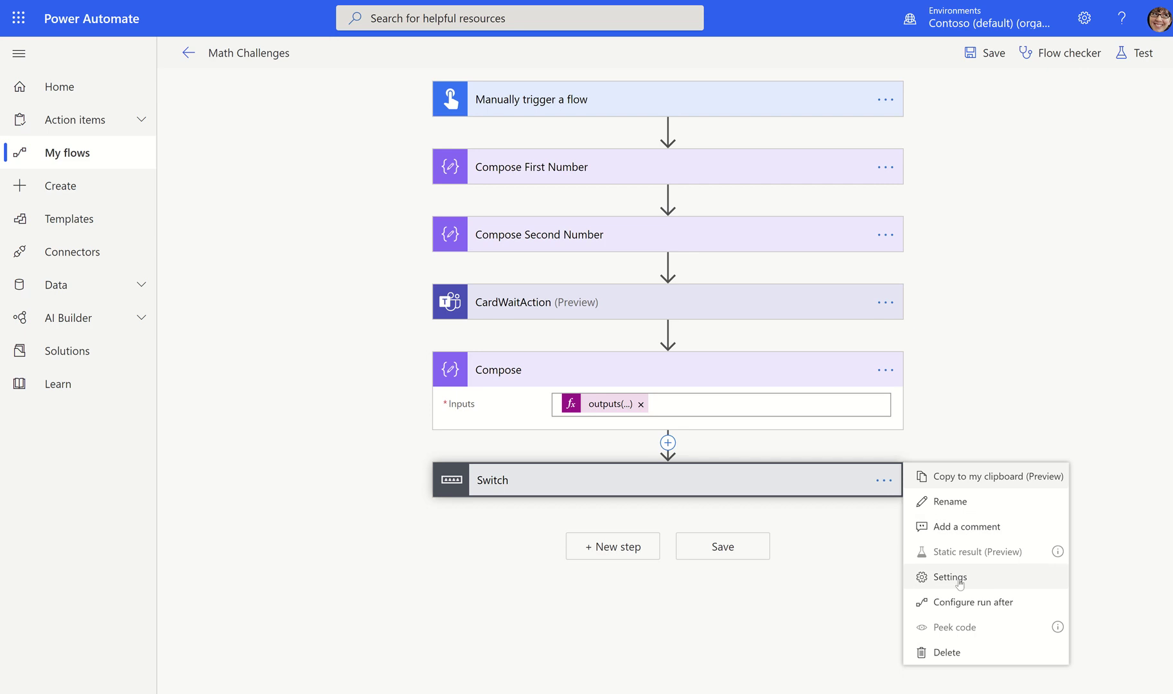
pyautogui.click(960, 604)
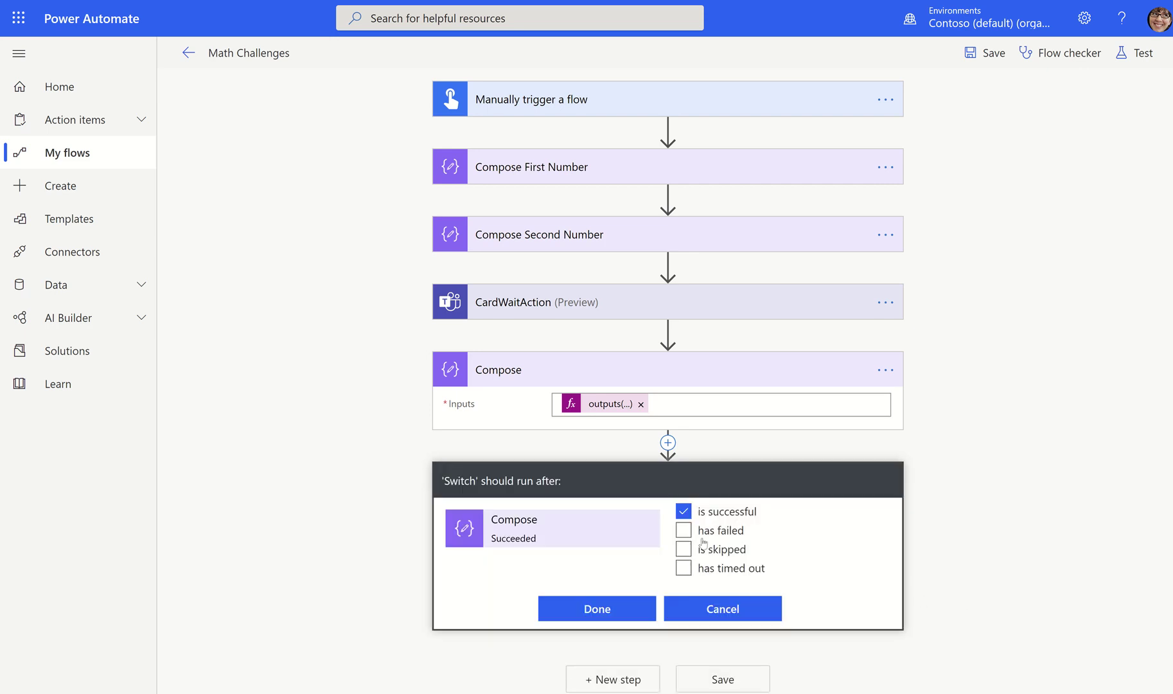
pyautogui.click(679, 511)
pyautogui.click(679, 567)
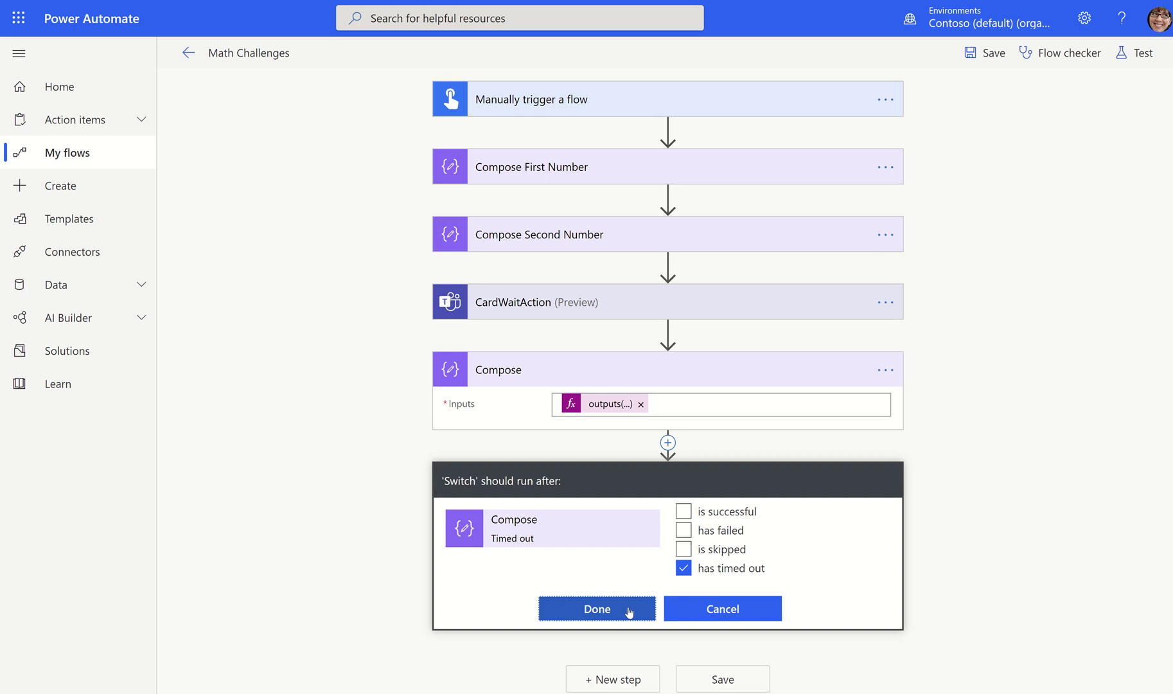
pyautogui.click(629, 612)
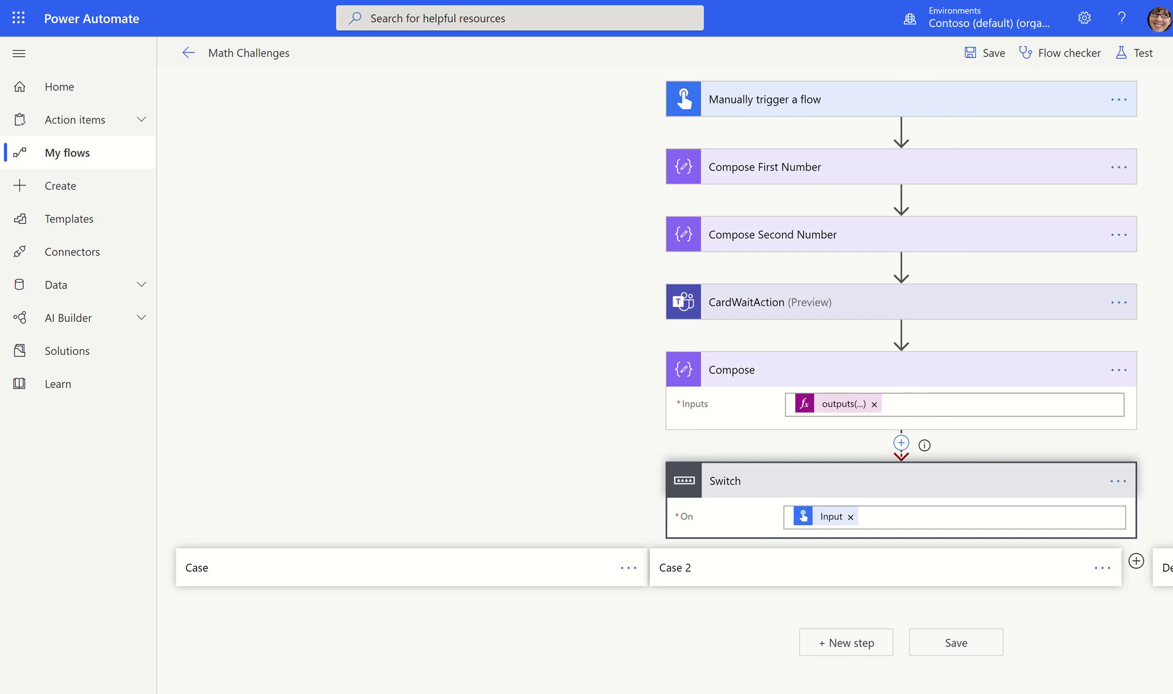
# - Save and test the flow using data from an earlier Succeeded run
pyautogui.click(1140, 52)
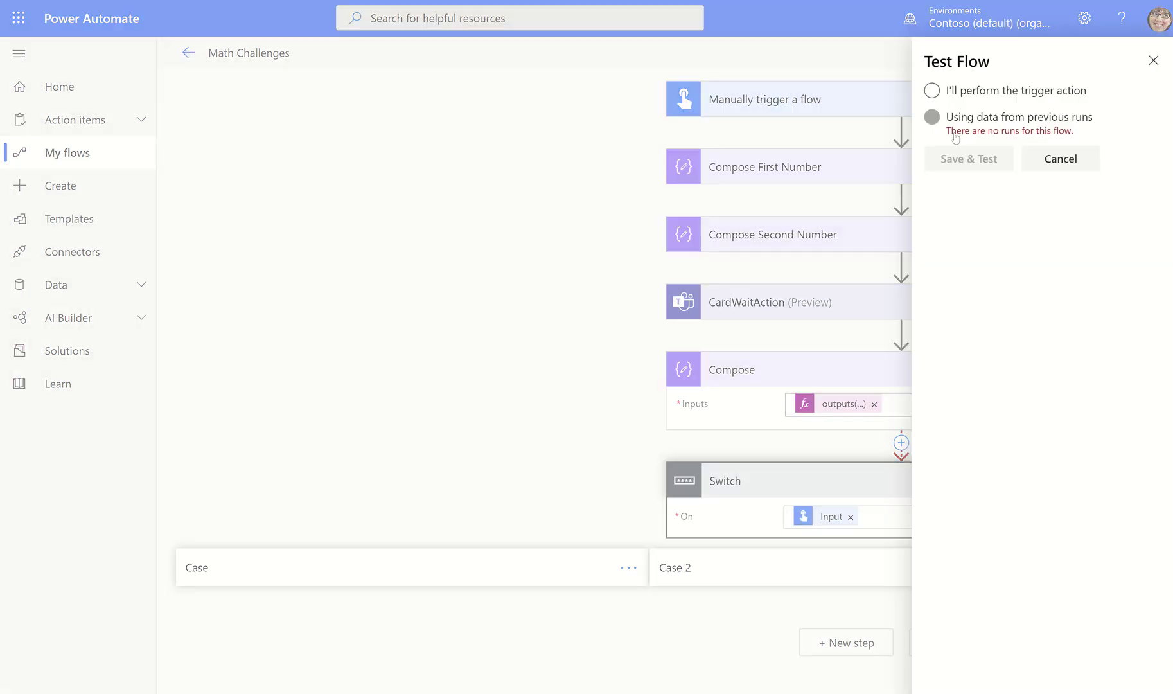
pyautogui.click(932, 118)
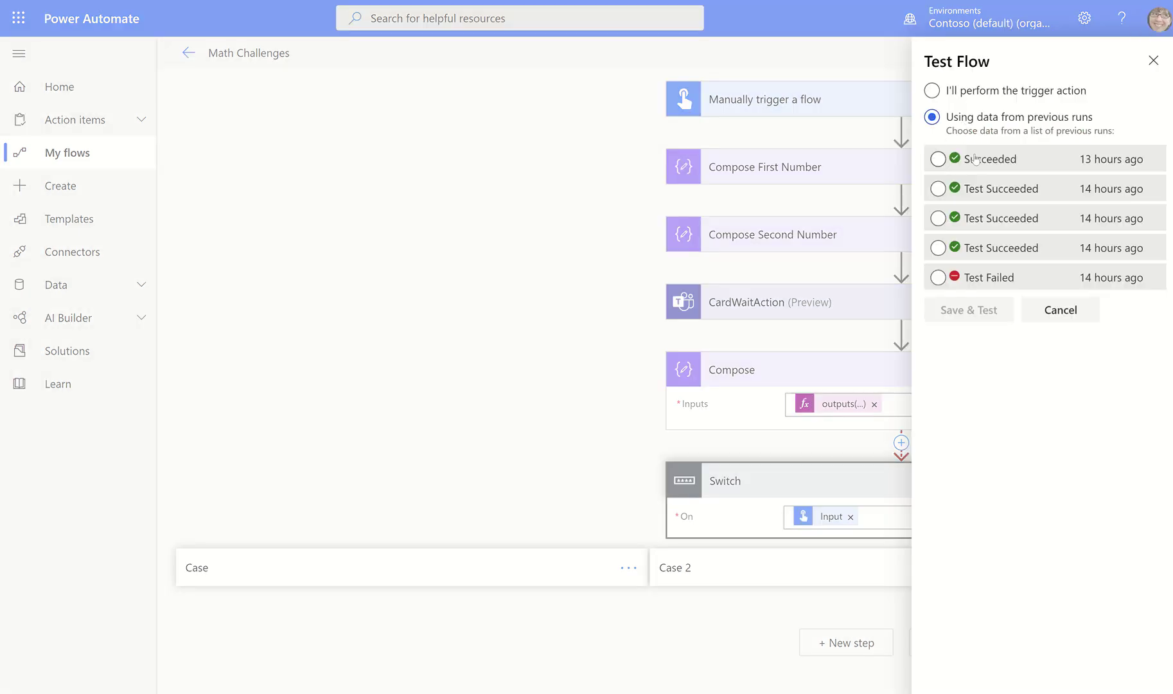
pyautogui.click(986, 92)
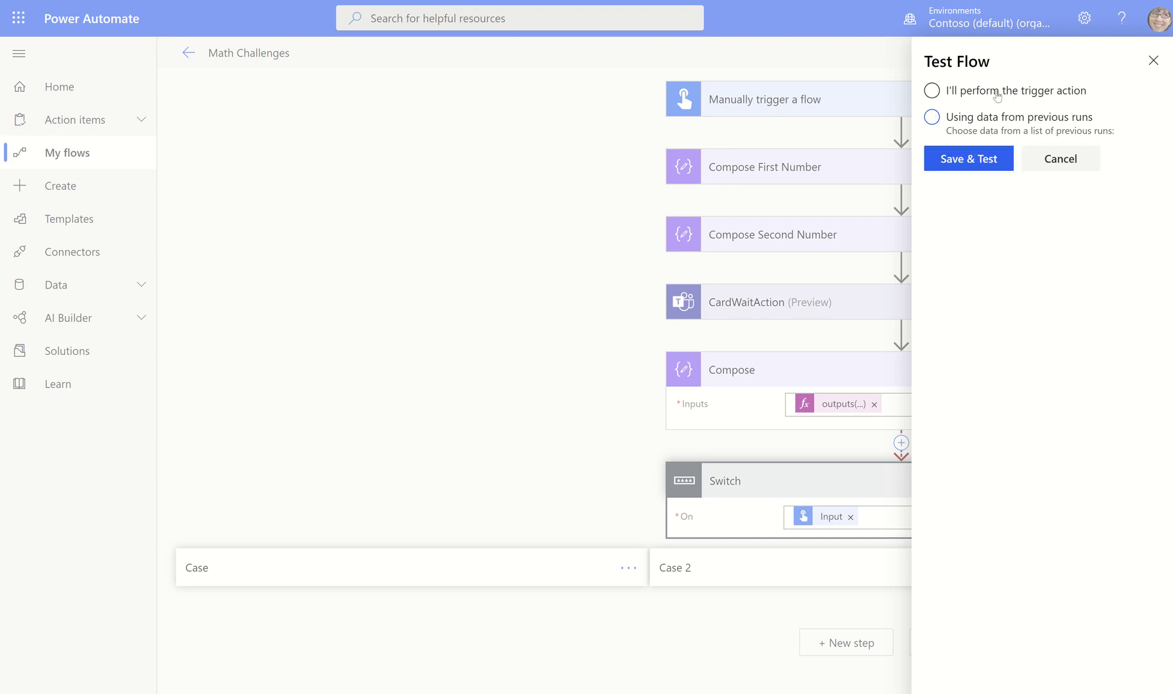
pyautogui.press('Down')
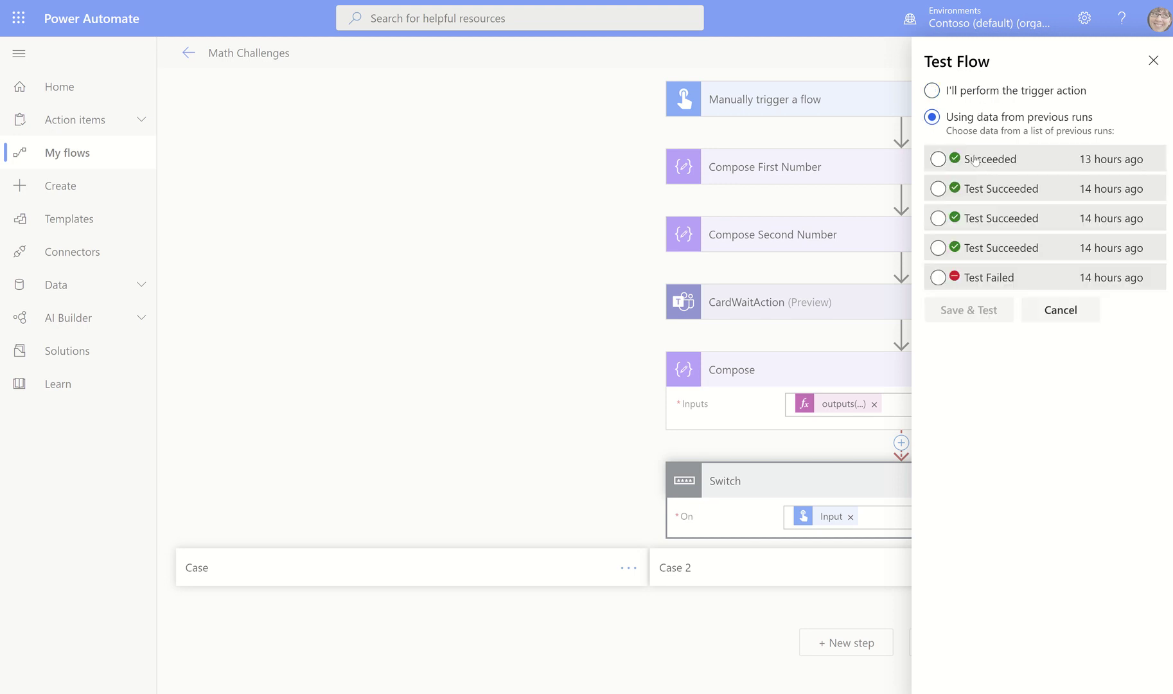
pyautogui.click(971, 159)
pyautogui.click(971, 312)
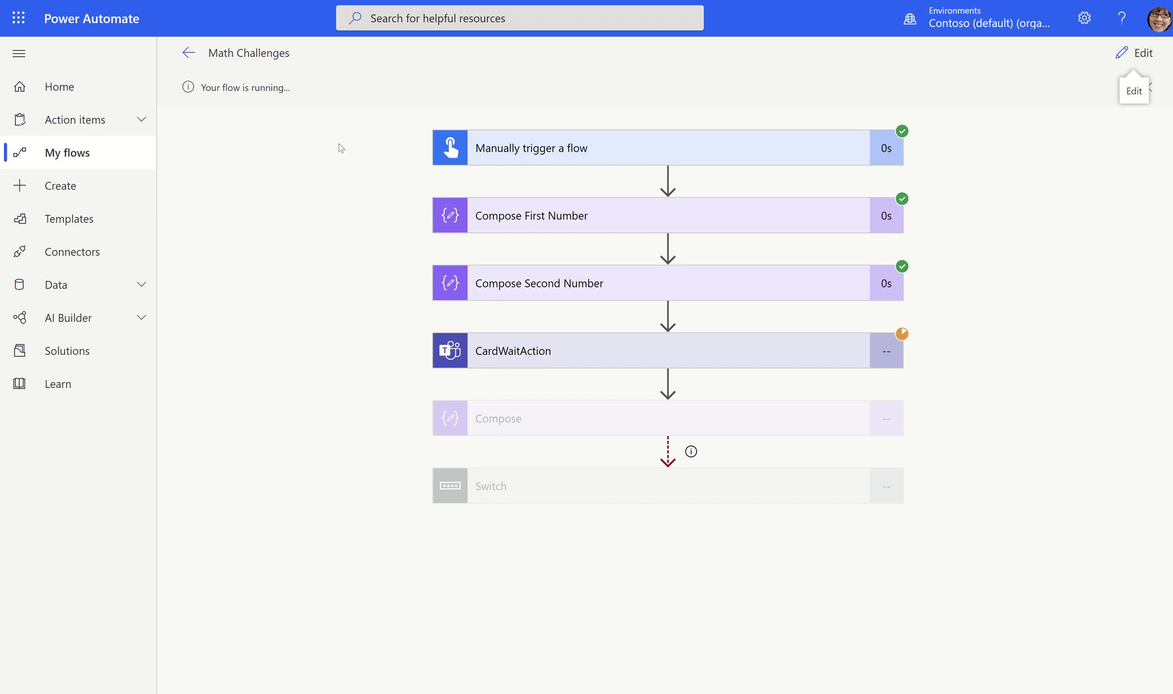
# - Open Teams in a new tab and collapse the Learning Teams, Bot Fun and Mark 8 Project Team channels
pyautogui.click(19, 17)
pyautogui.click(225, 263)
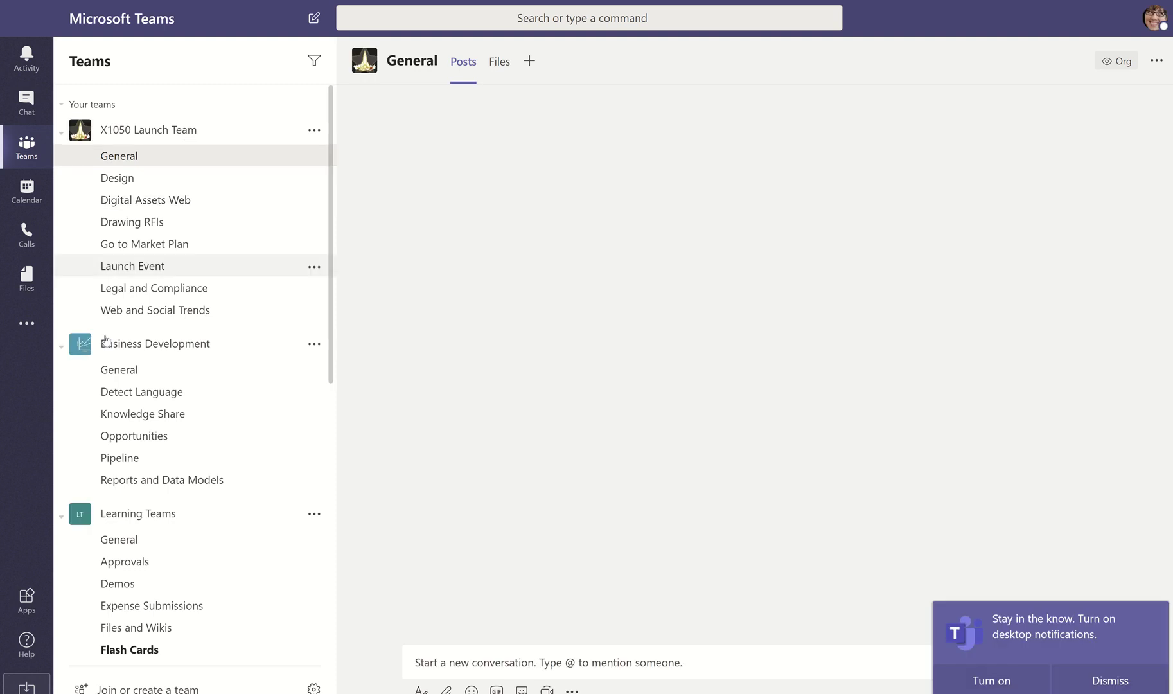
pyautogui.scroll(-3, 190, 421)
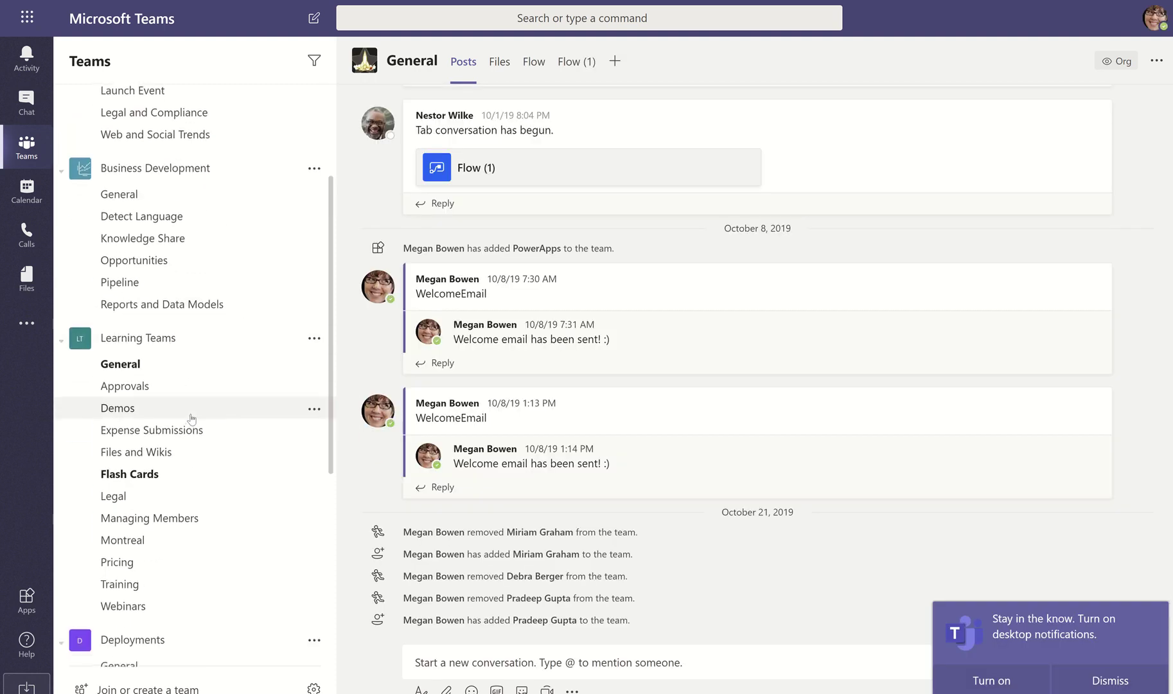
pyautogui.scroll(-4, 190, 413)
pyautogui.scroll(4, 190, 413)
pyautogui.click(186, 338)
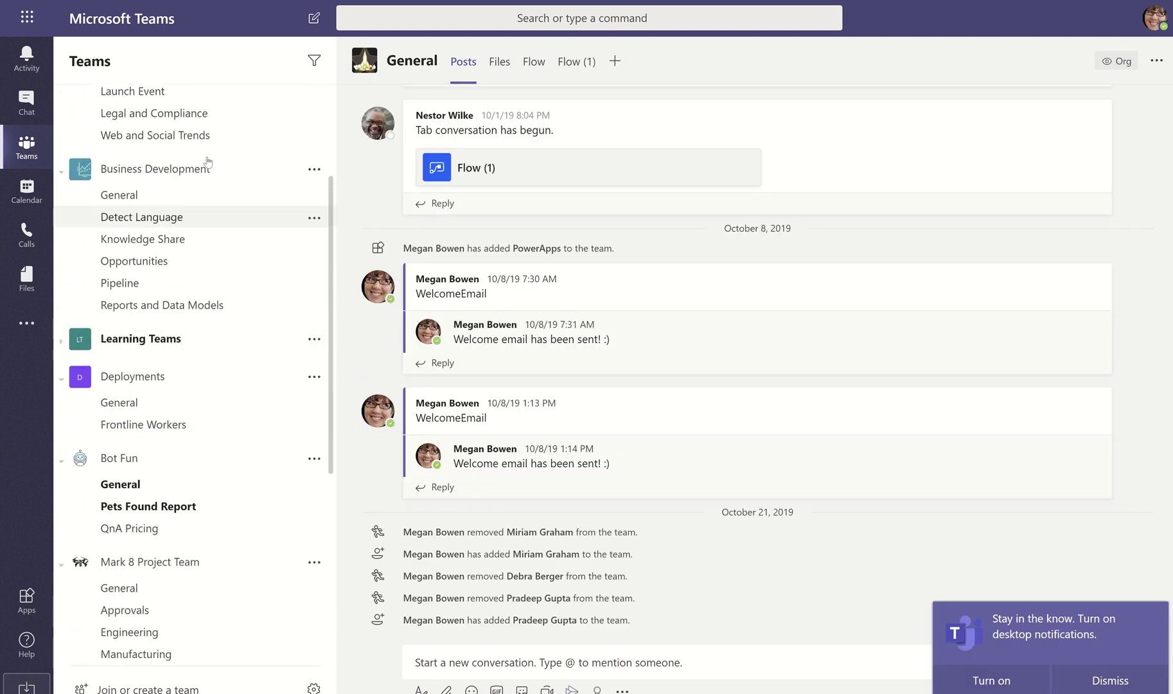
pyautogui.click(122, 457)
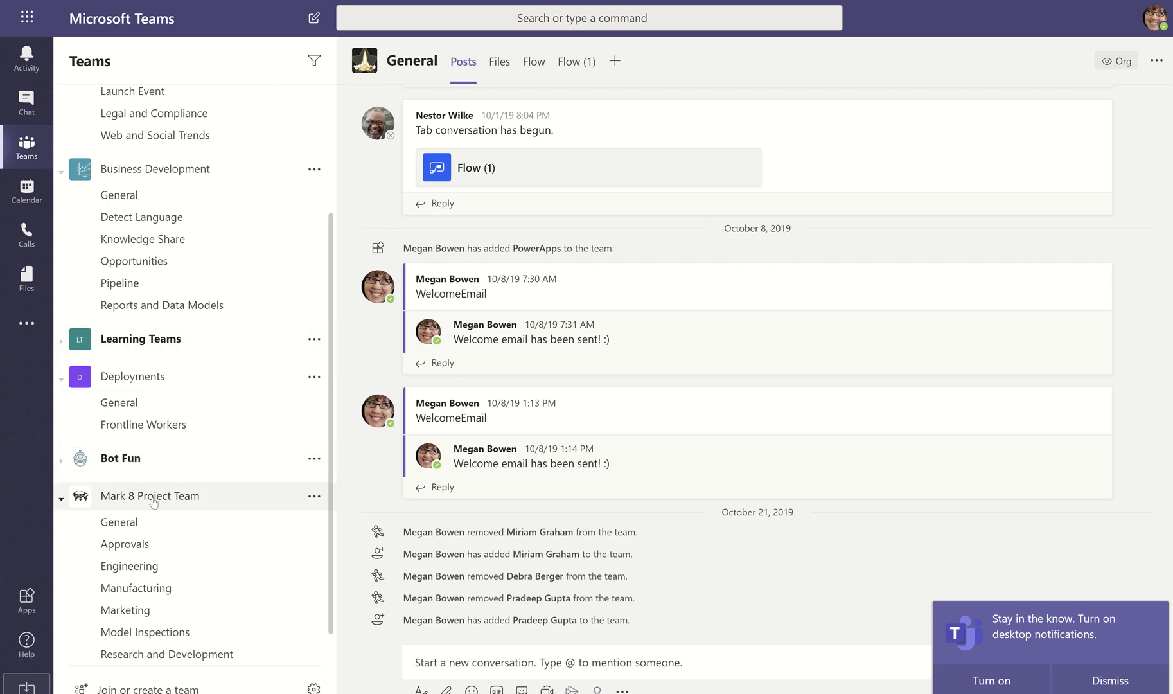
pyautogui.click(160, 496)
pyautogui.scroll(1, 196, 494)
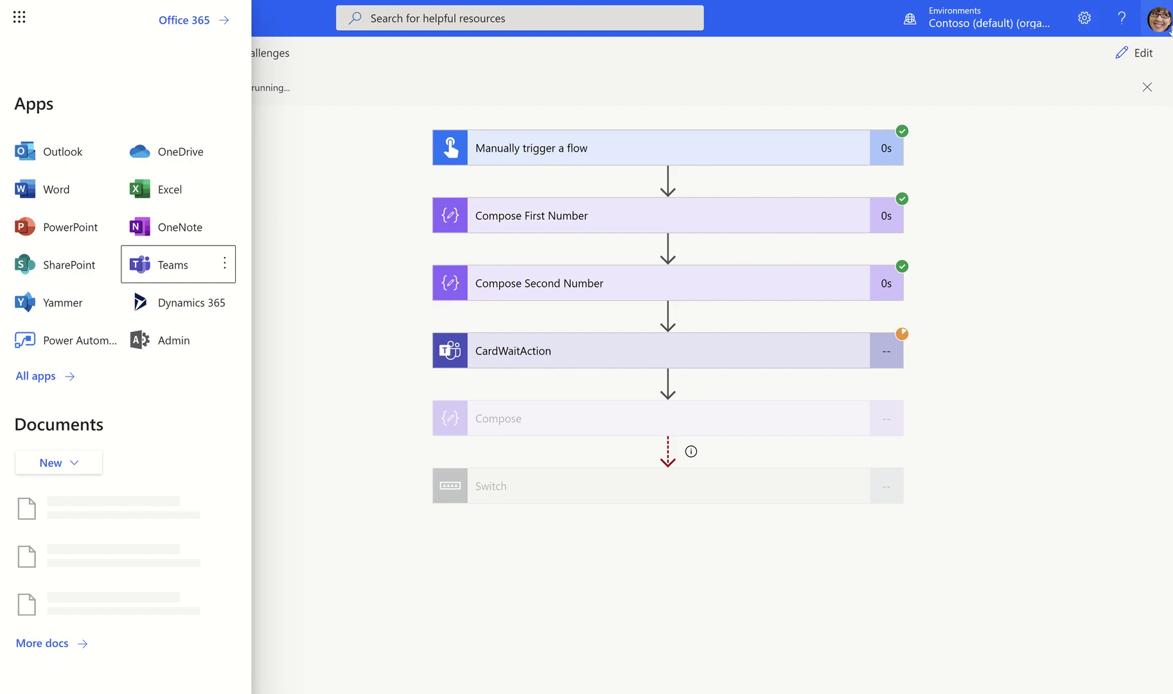
# - Open and close the account details panel and the profile and status menu
pyautogui.click(1163, 20)
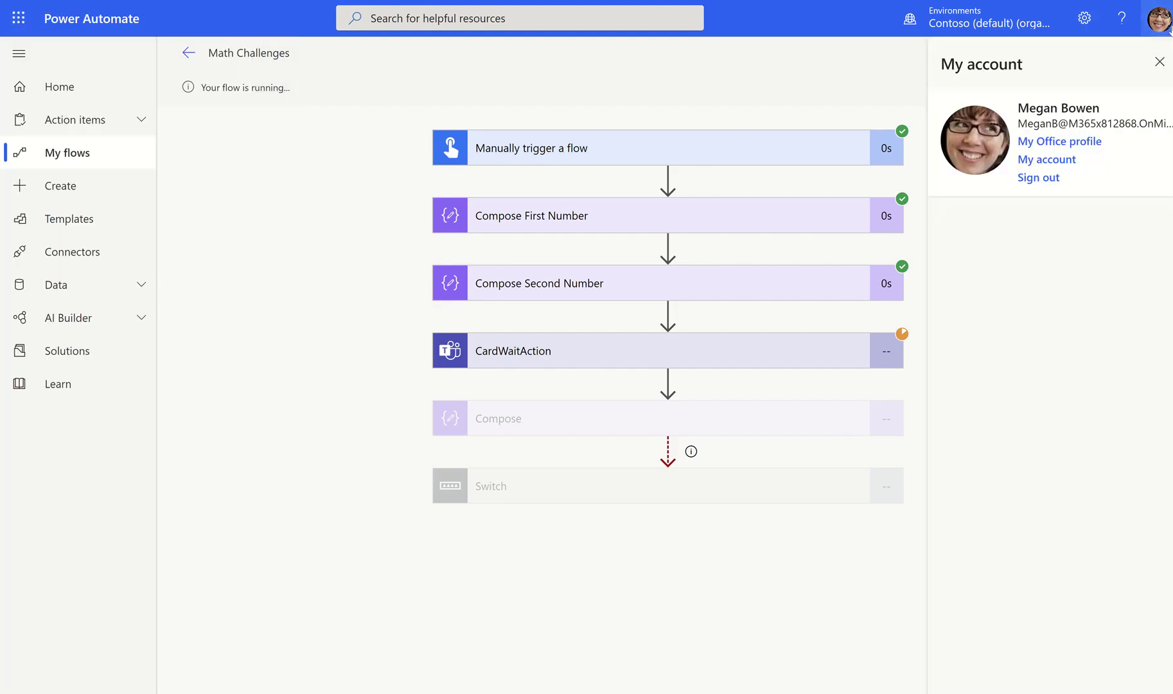
pyautogui.click(1160, 19)
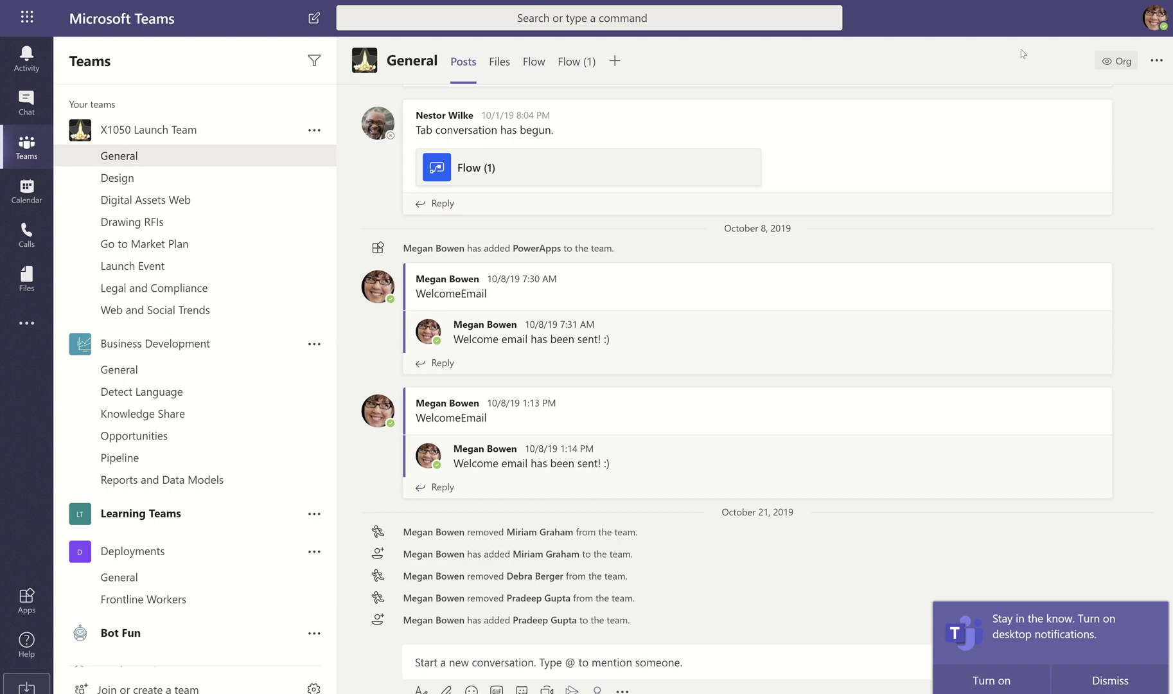
pyautogui.click(1158, 29)
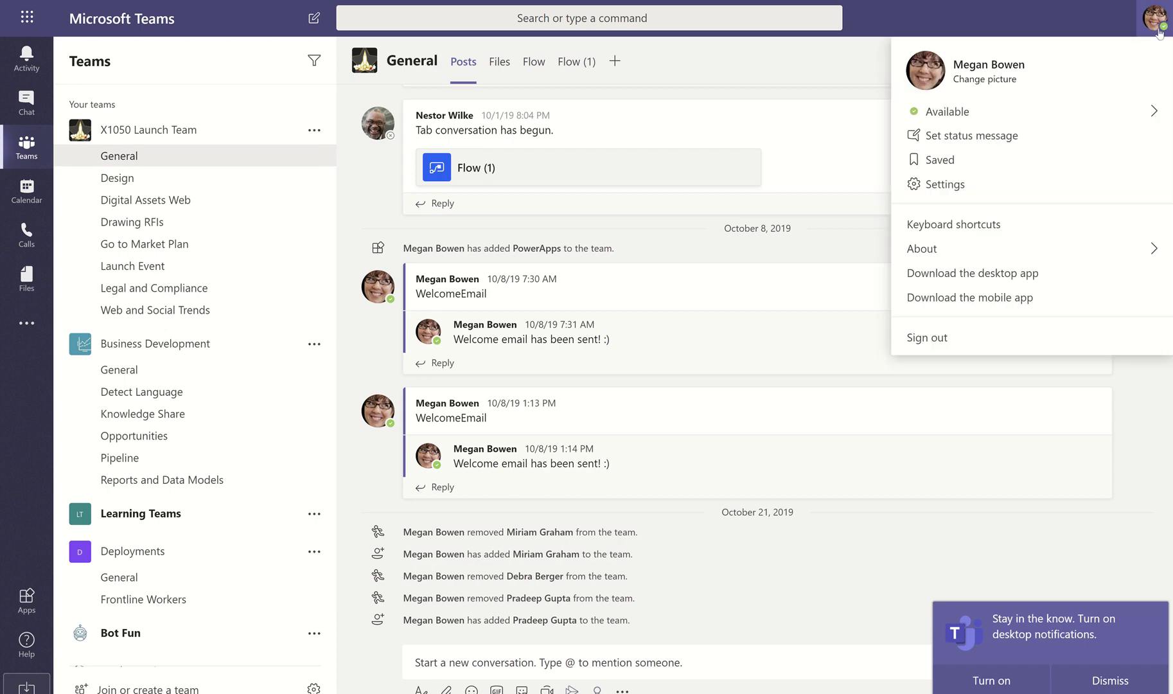
pyautogui.click(1159, 31)
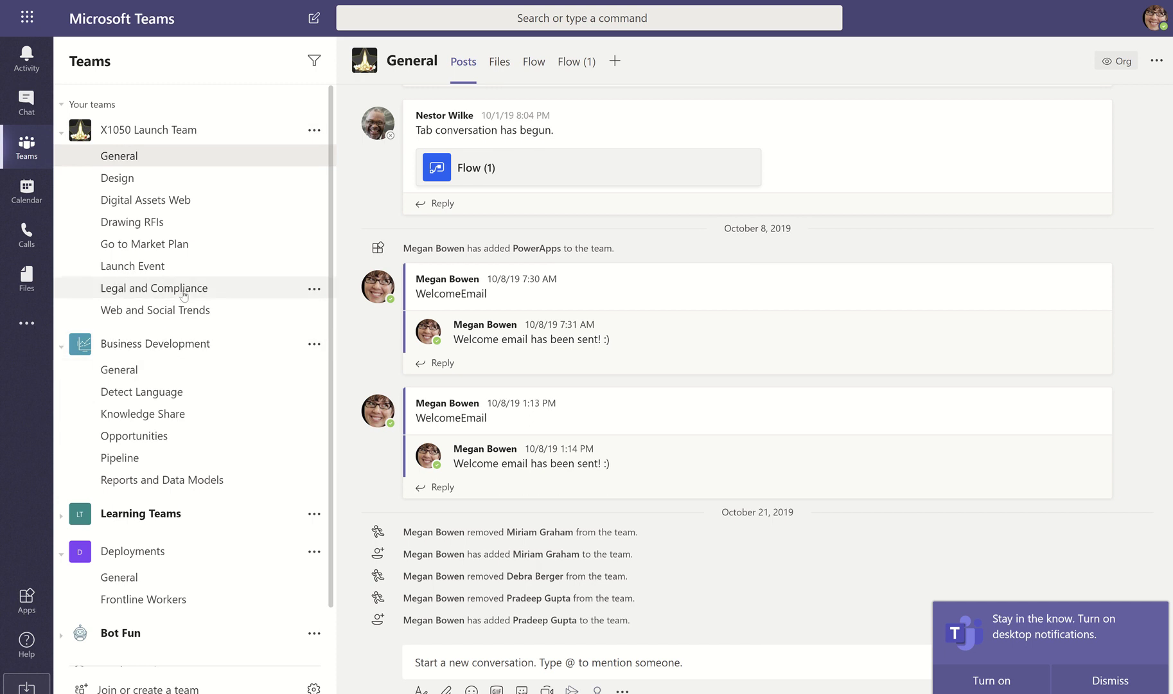
# - Expand the Bot Fun team and the hidden teams list in the sidebar
pyautogui.scroll(-1, 183, 296)
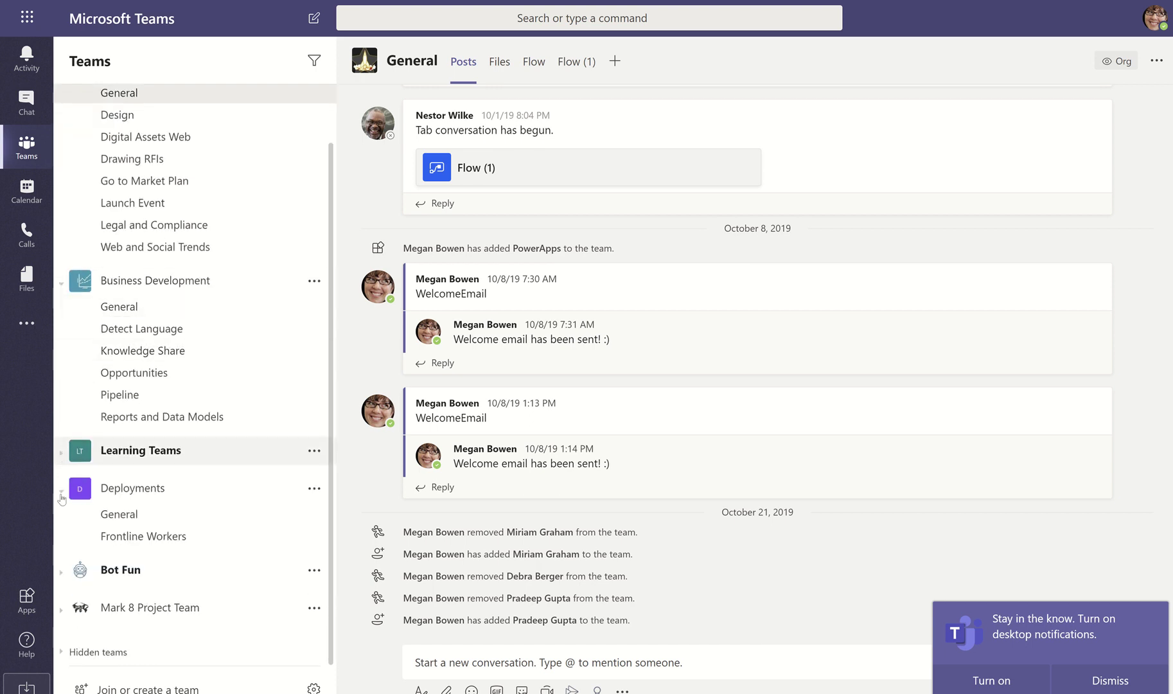
pyautogui.click(61, 571)
pyautogui.scroll(-1, 166, 520)
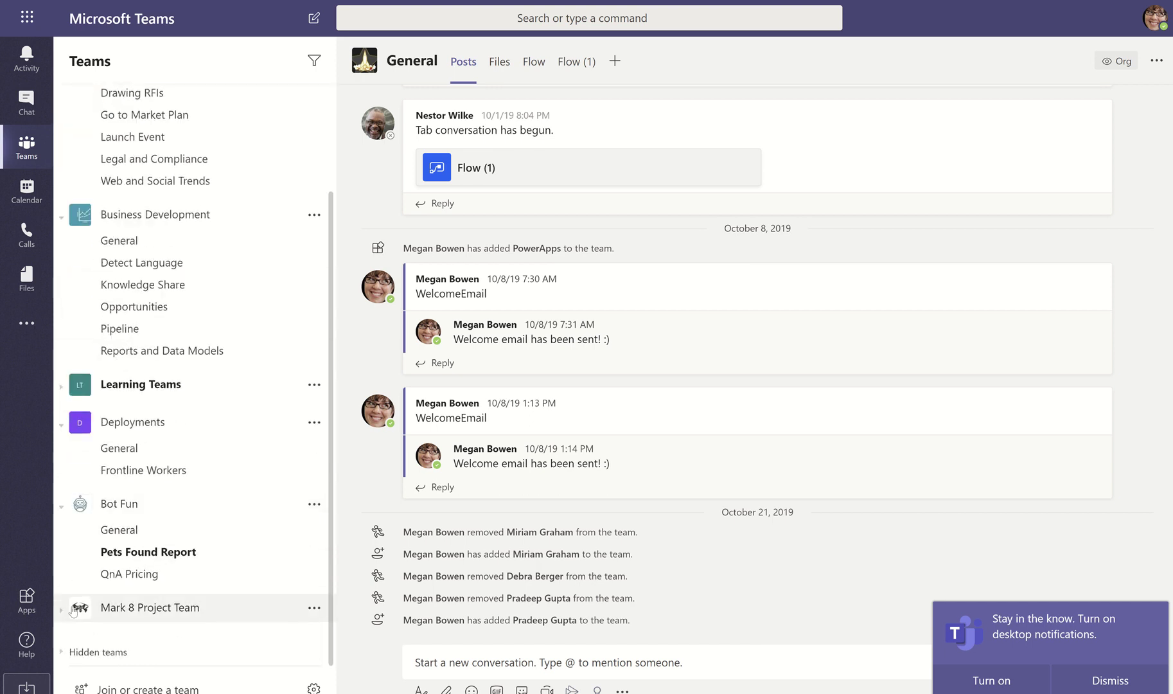
pyautogui.click(62, 651)
pyautogui.scroll(-5, 166, 609)
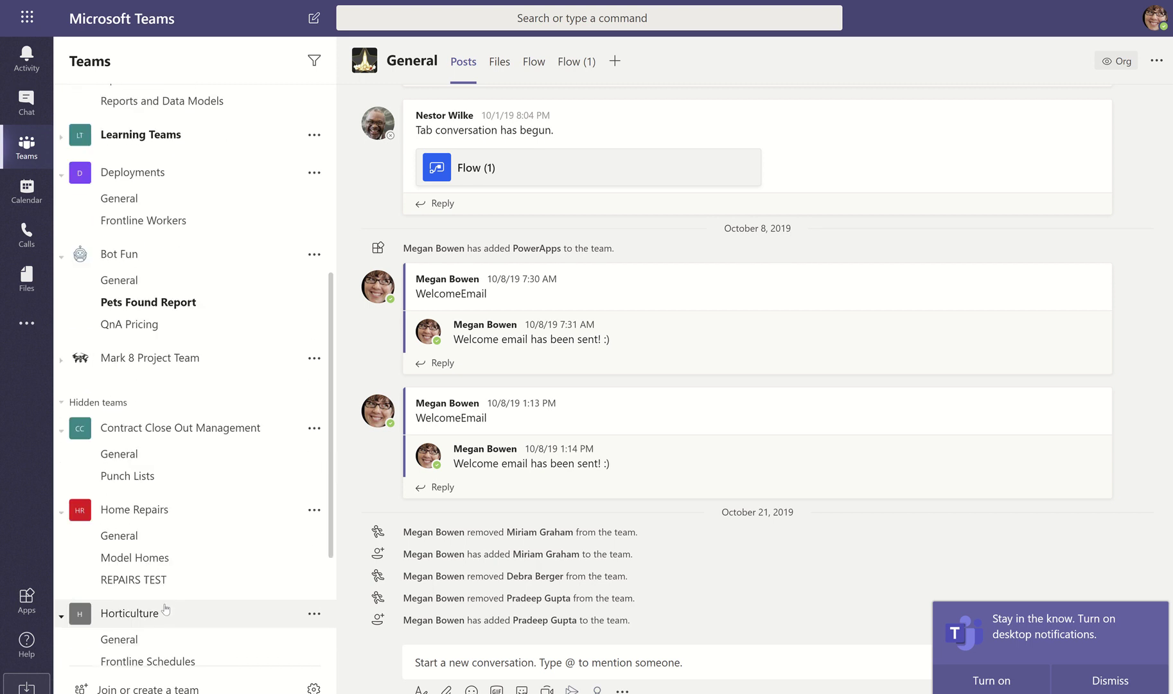
pyautogui.scroll(-3, 165, 609)
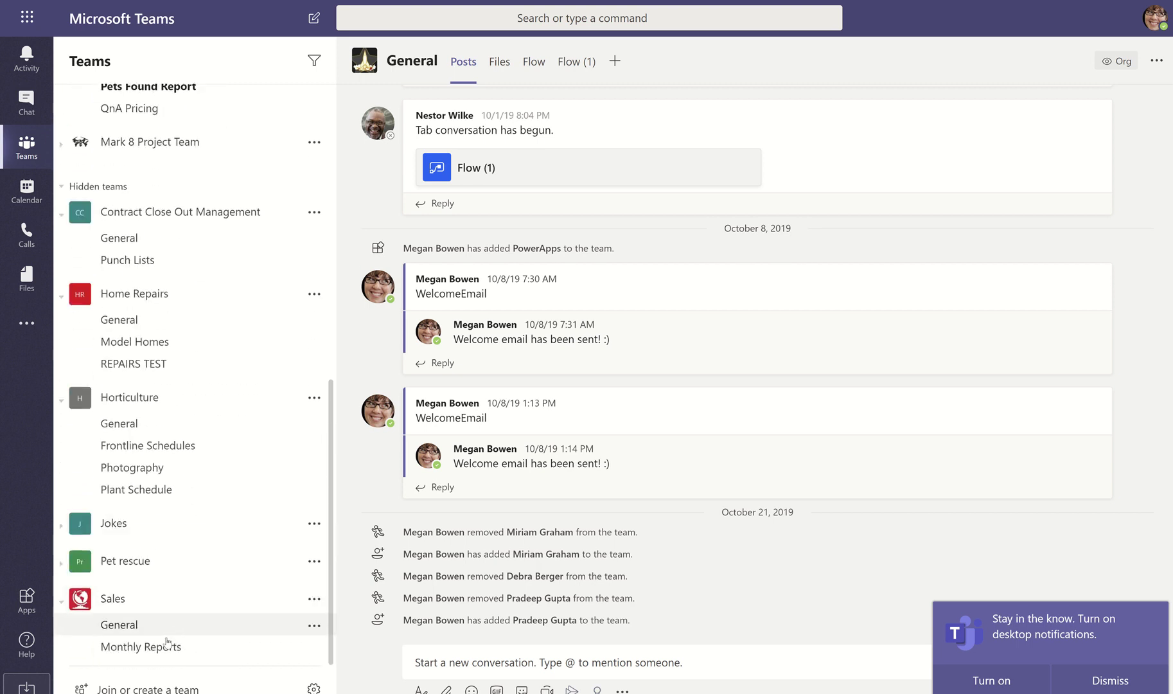
pyautogui.scroll(4, 203, 485)
pyautogui.scroll(4, 205, 485)
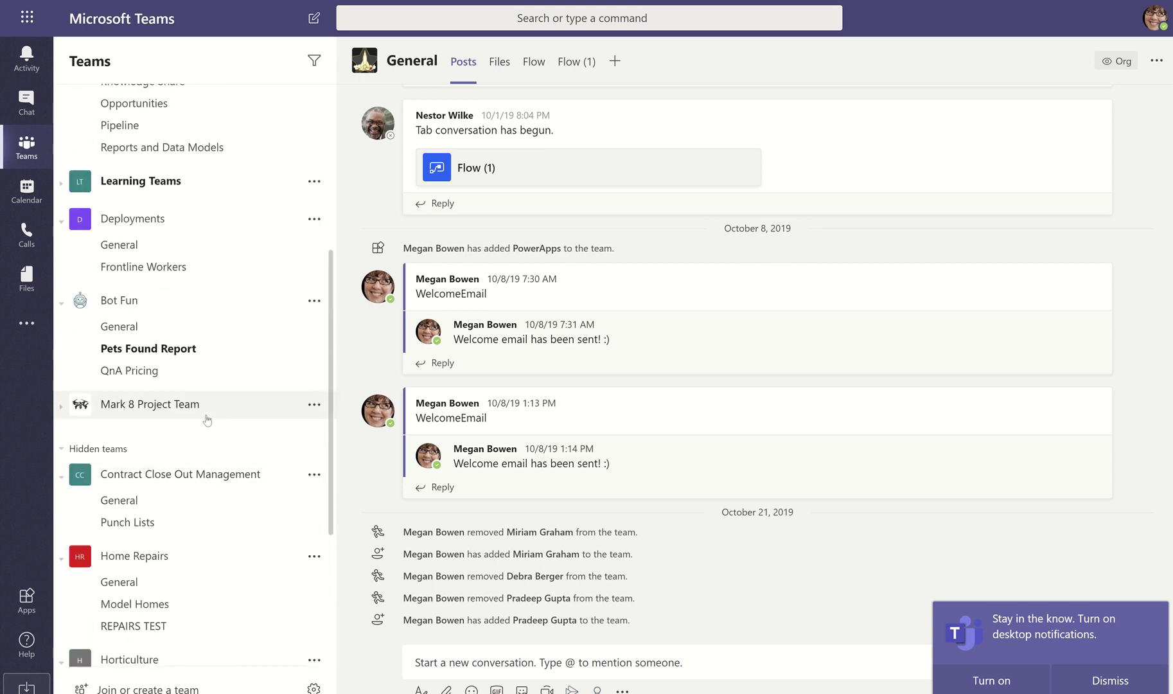
# - Open Learning Teams > Flash Cards and submit 3 as the addition card's answer
pyautogui.click(69, 453)
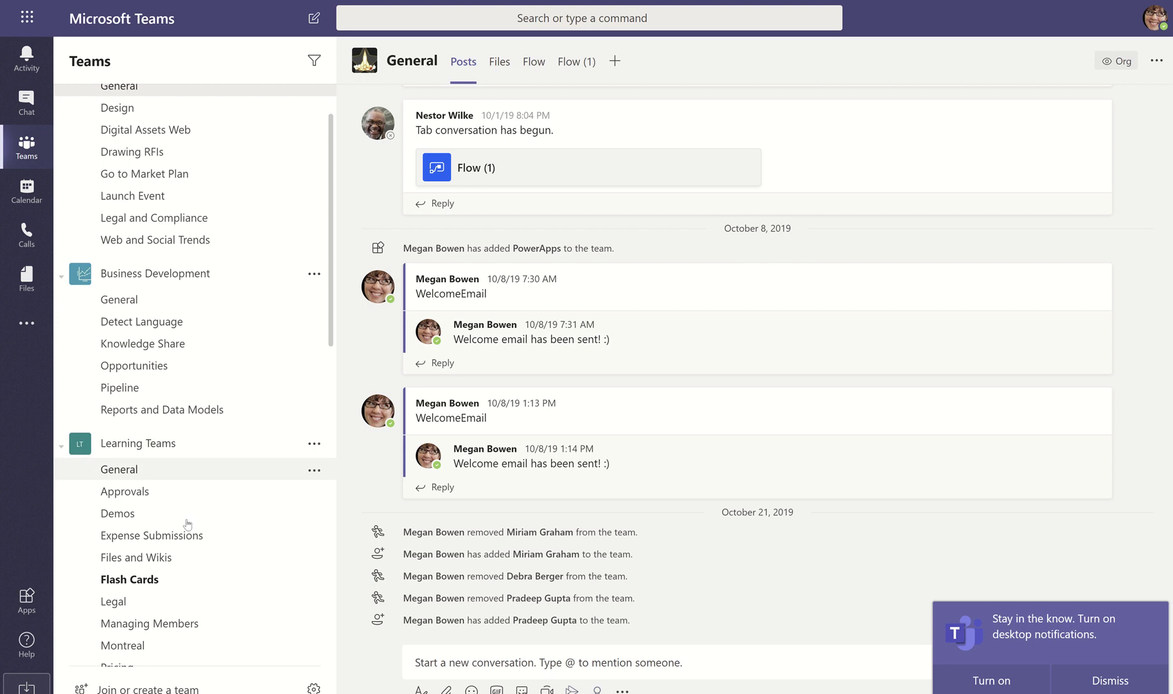
pyautogui.click(158, 582)
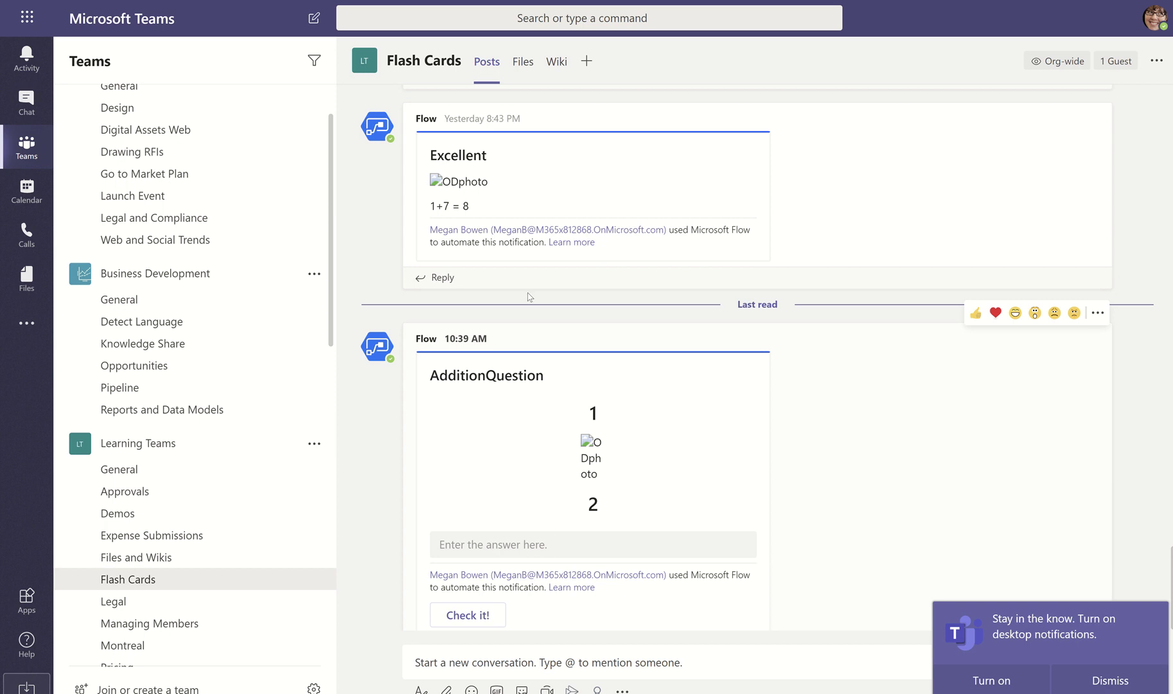
pyautogui.click(538, 554)
pyautogui.write('3')
pyautogui.click(475, 576)
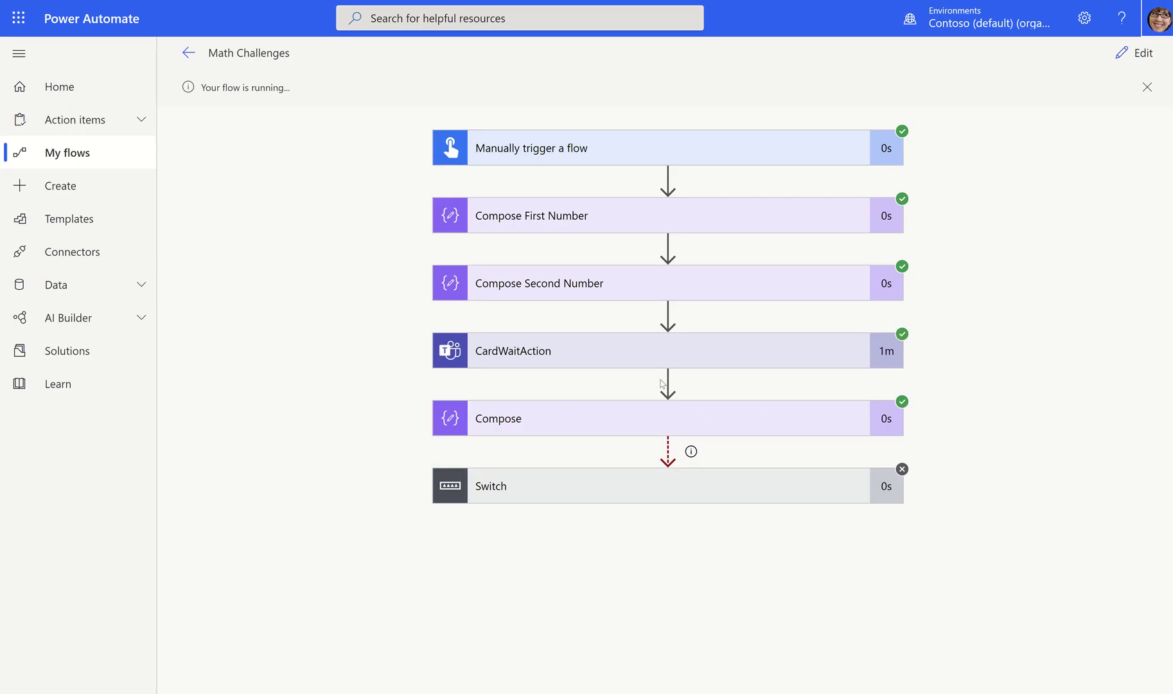
# - Expand the Compose run step and scroll its Outputs to data showing acAnswer "3"
pyautogui.click(712, 425)
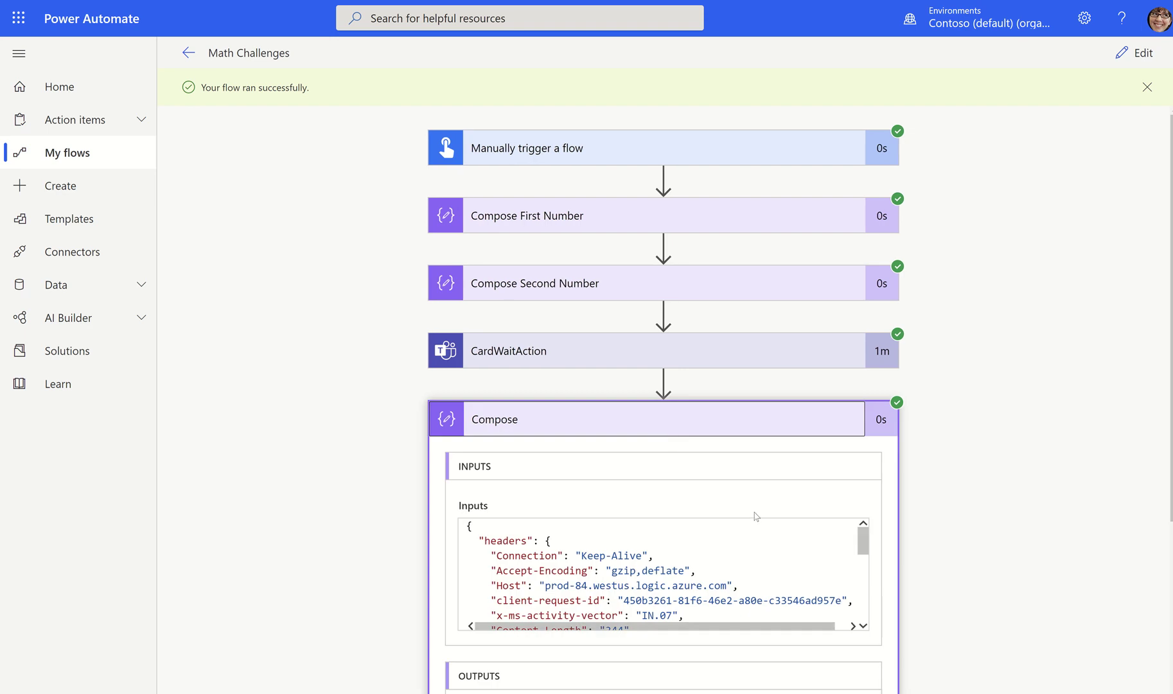
pyautogui.scroll(-4, 758, 540)
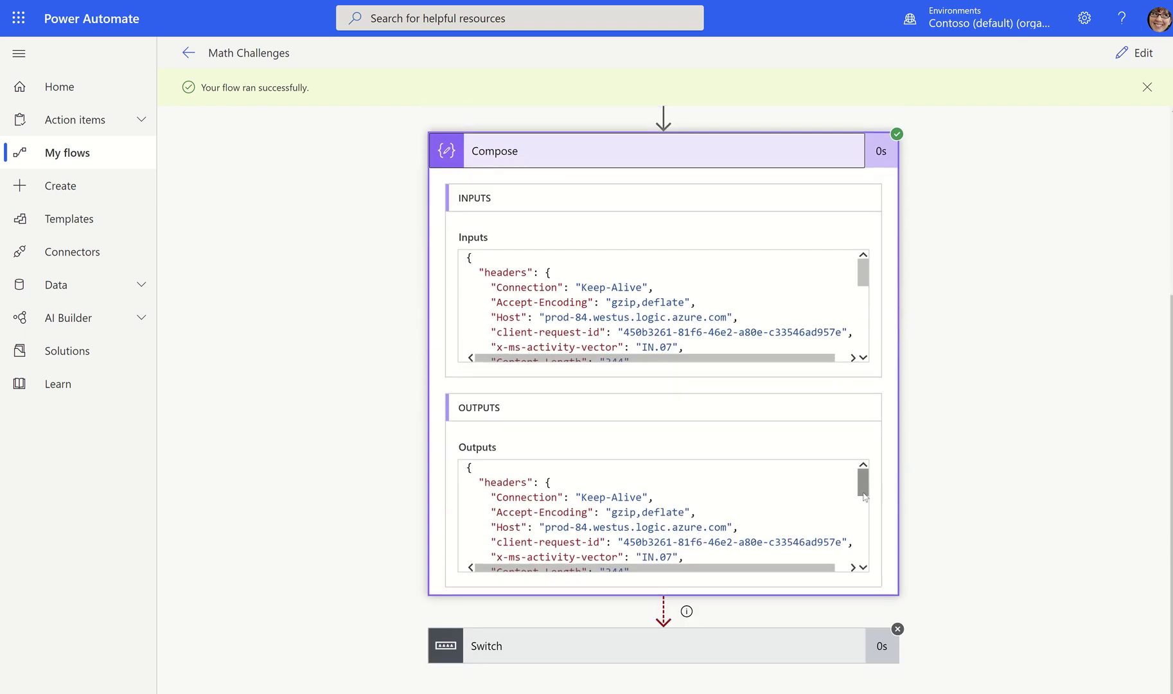
pyautogui.scroll(-3, 869, 520)
pyautogui.scroll(-5, 868, 520)
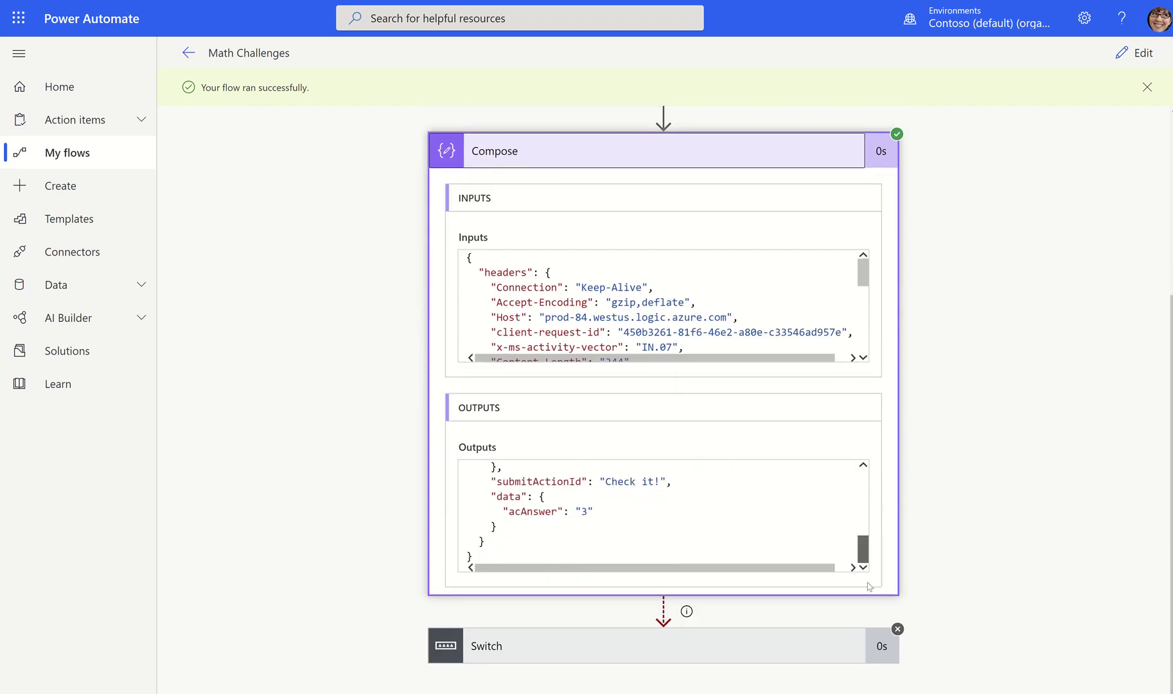
pyautogui.scroll(4, 873, 510)
pyautogui.scroll(3, 872, 511)
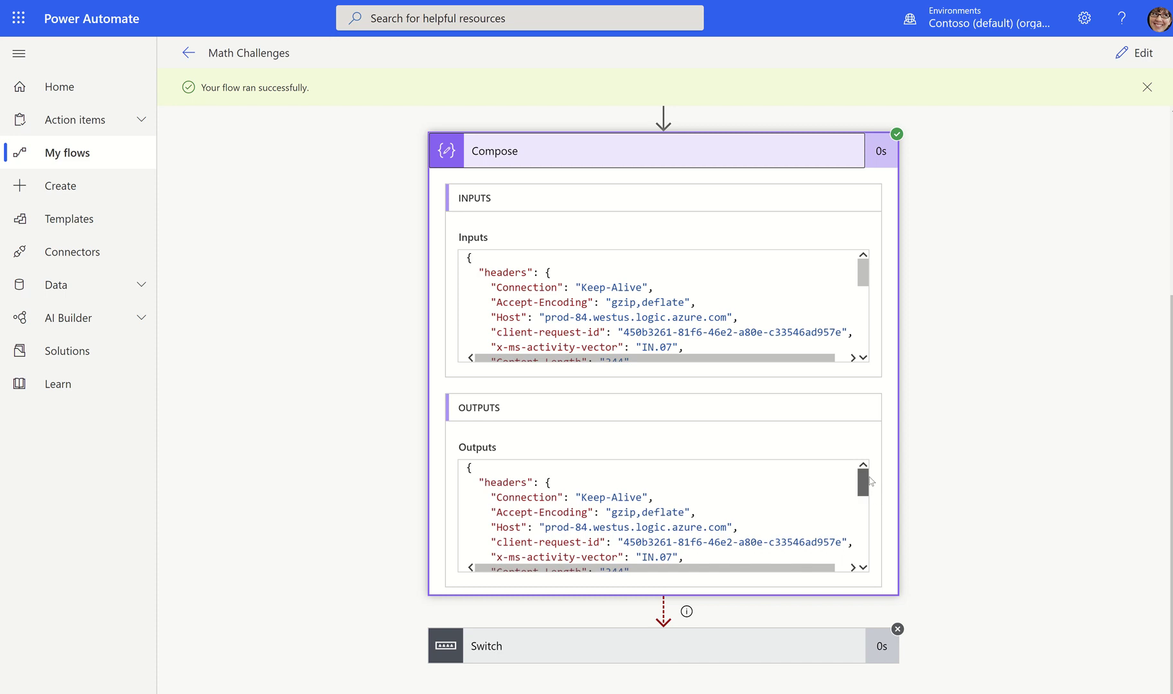
pyautogui.scroll(-7, 872, 504)
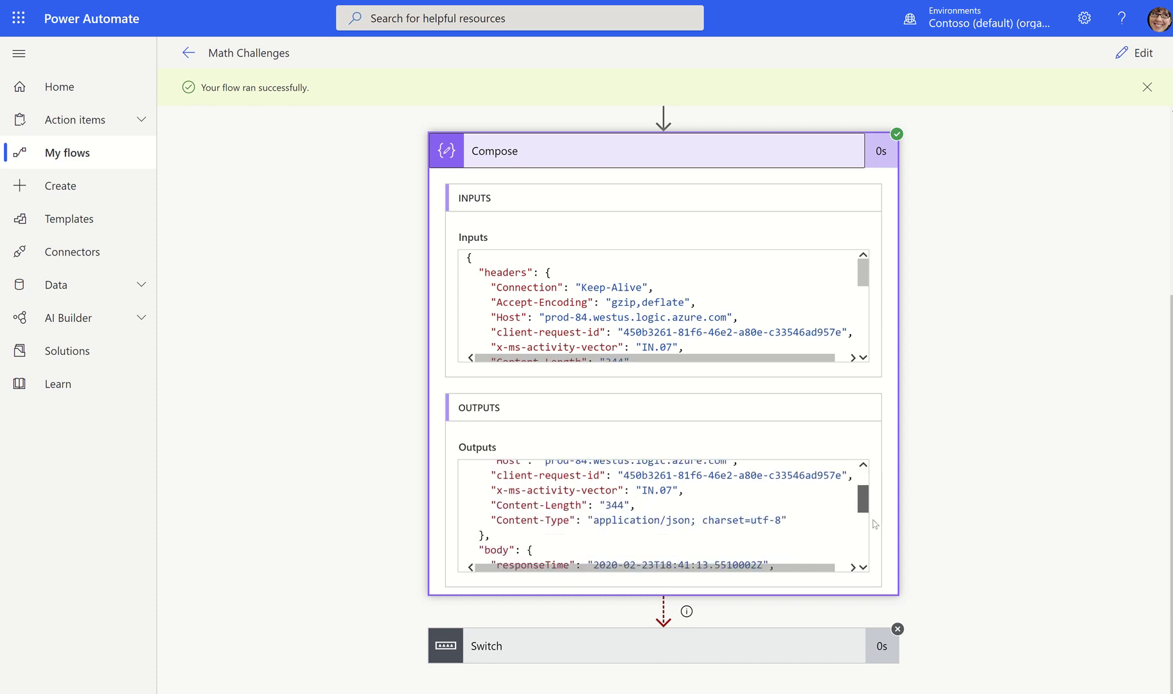
pyautogui.scroll(7, 864, 546)
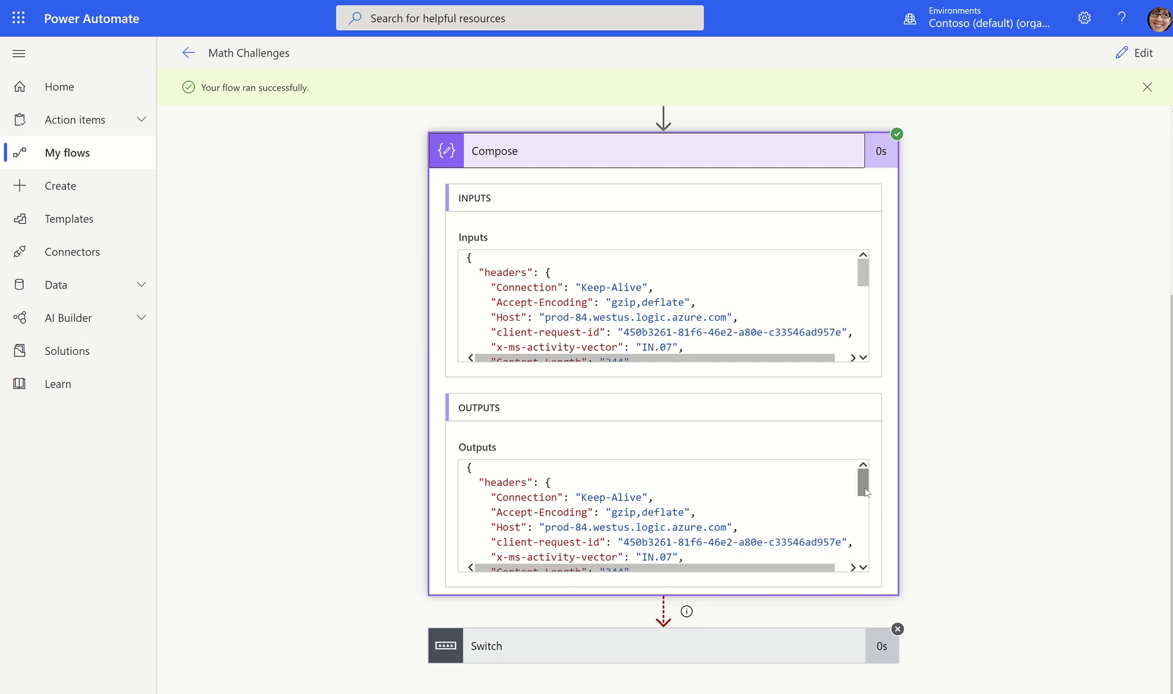
pyautogui.moveTo(865, 492); pyautogui.dragTo(867, 558)
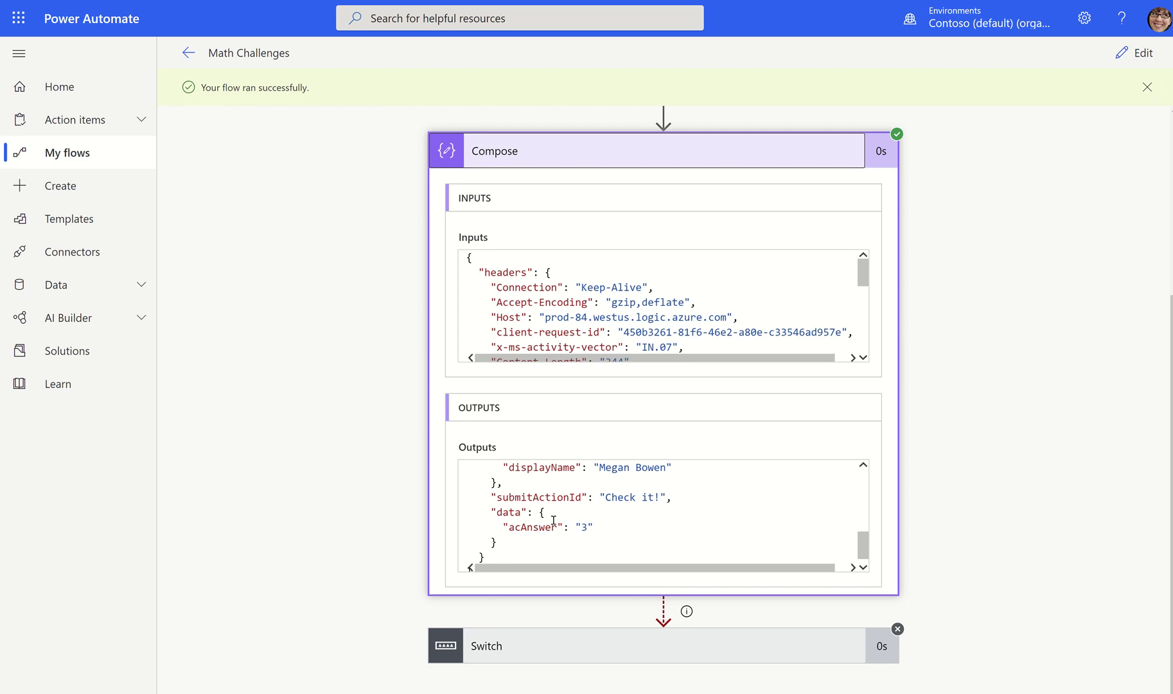
# - Insert a new Compose action between the existing Compose and Switch steps
pyautogui.click(1136, 54)
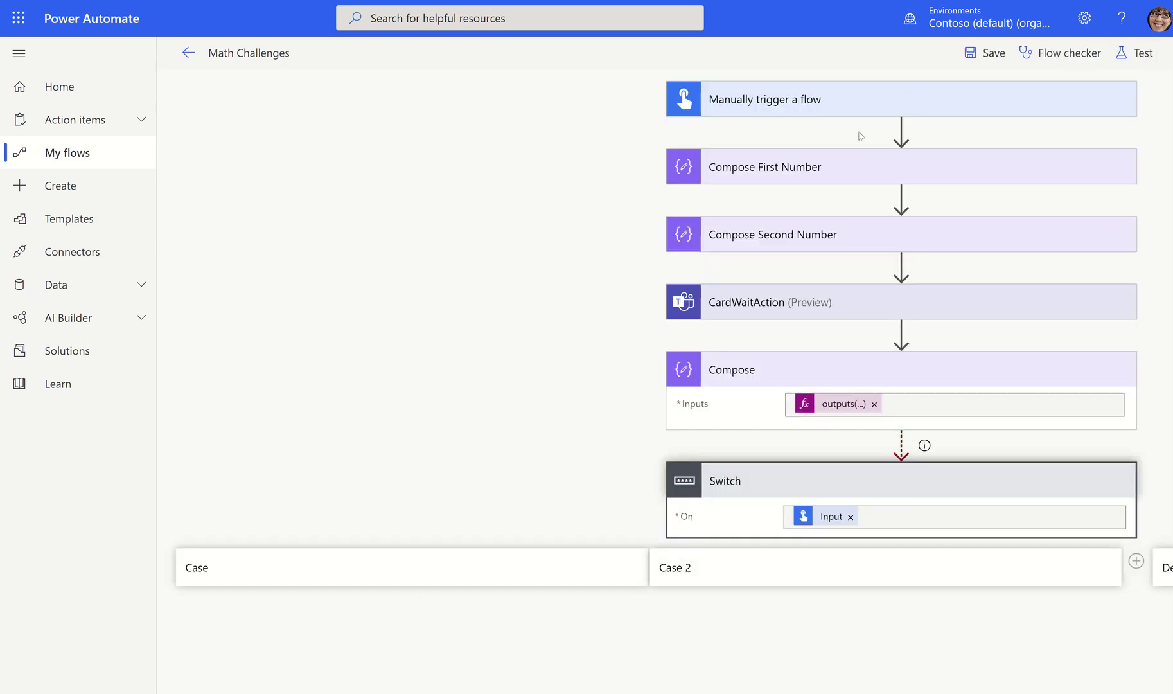
pyautogui.click(901, 442)
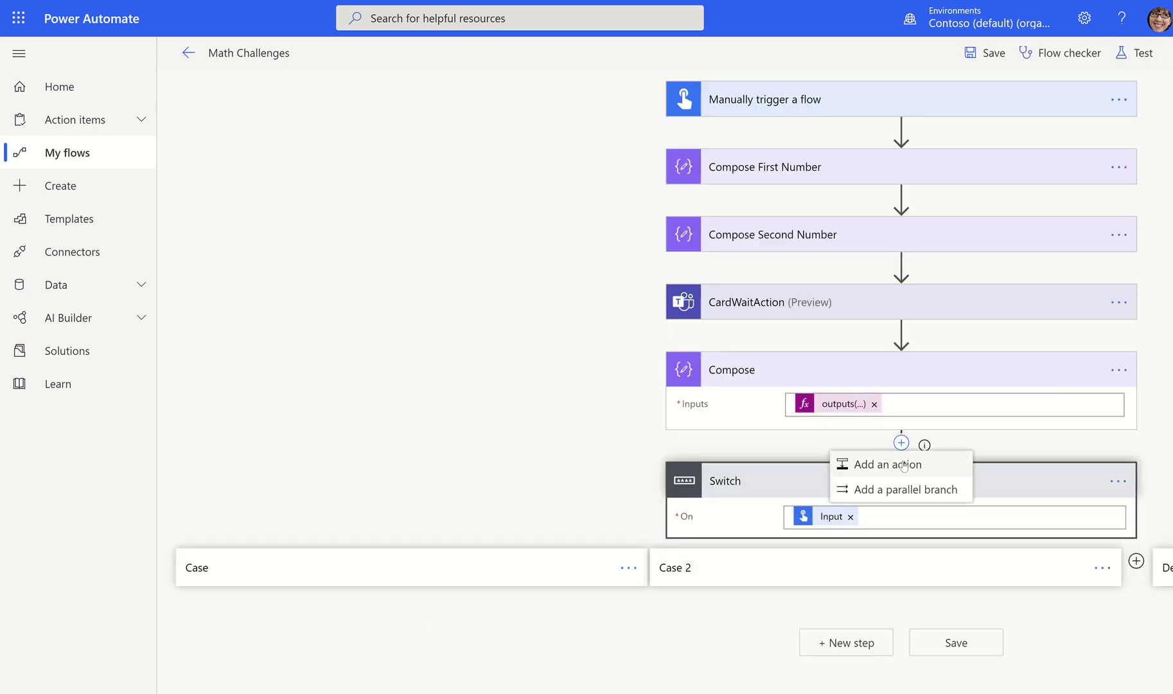
pyautogui.click(901, 463)
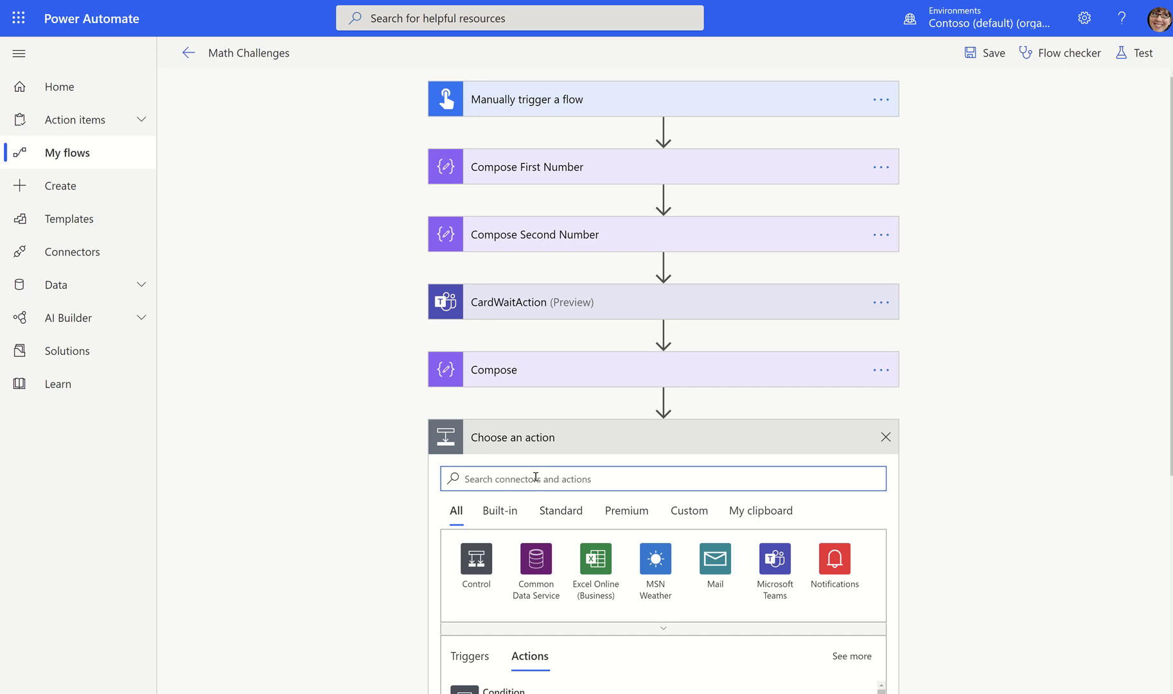
pyautogui.write('compos')
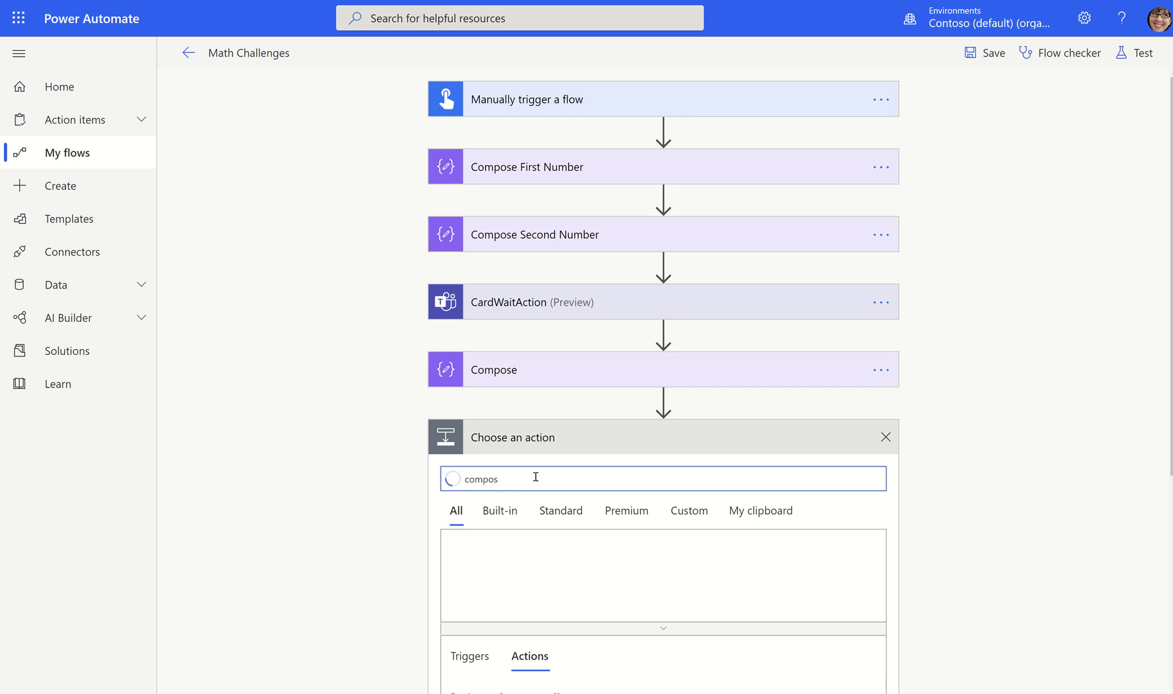
pyautogui.write('re')
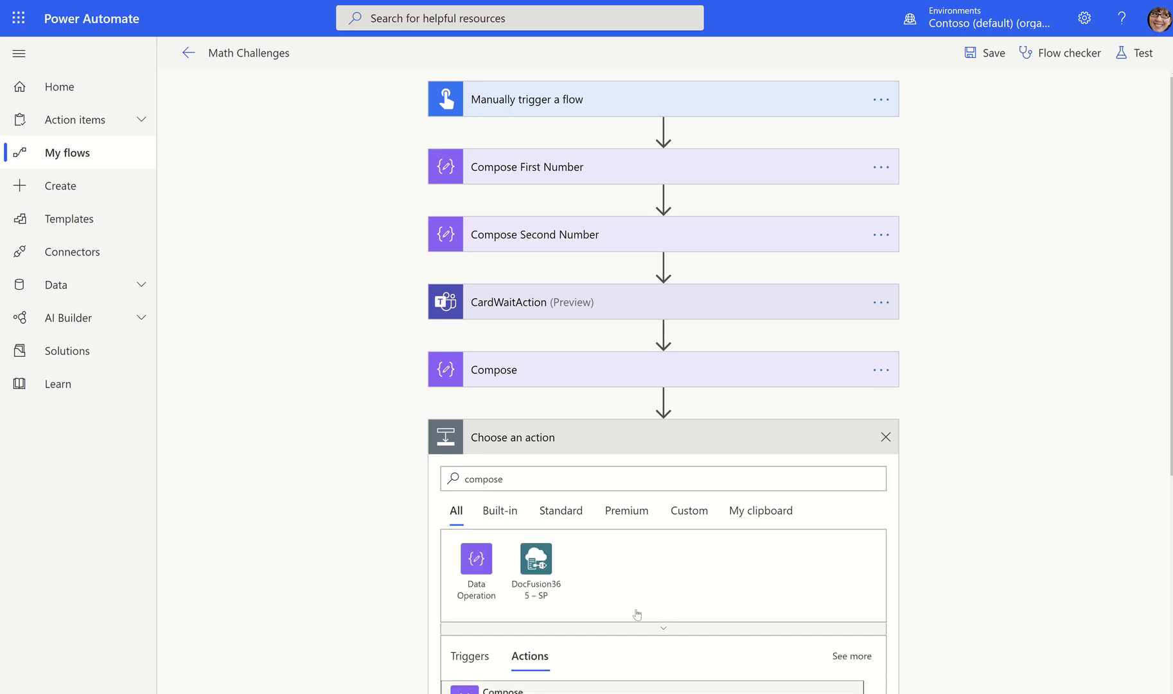
pyautogui.click(636, 690)
pyautogui.click(603, 465)
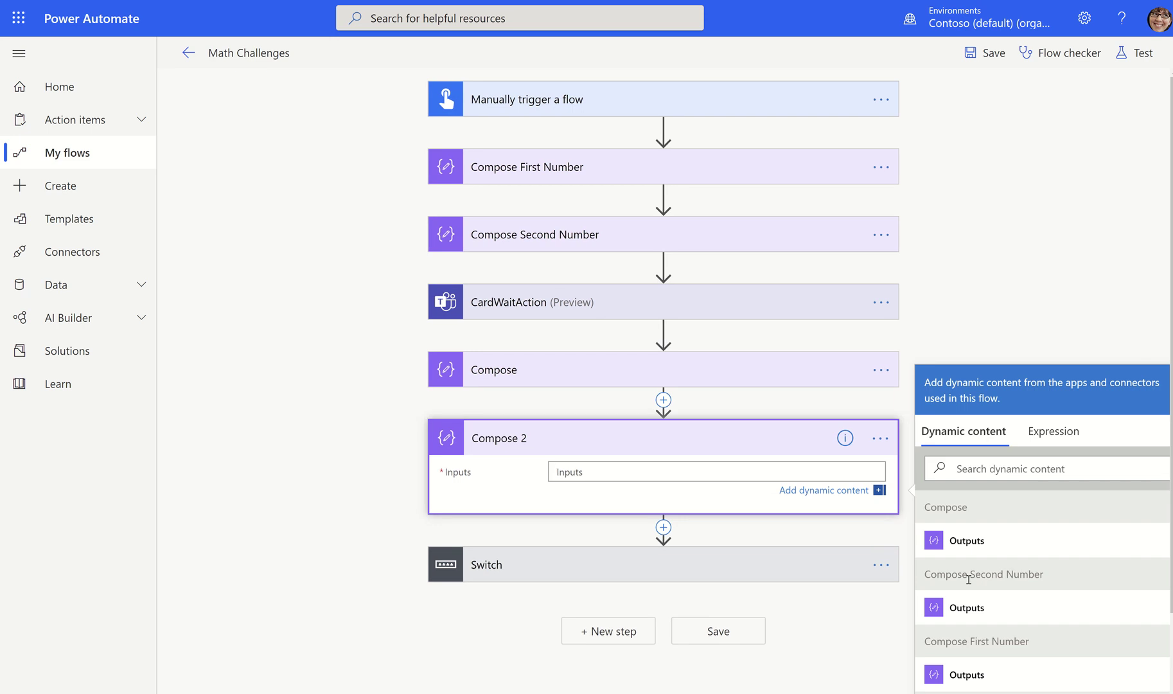
# - Rename the original Compose step to 'Compose - give me everything from the outputs'
pyautogui.click(880, 369)
pyautogui.click(939, 390)
pyautogui.click(651, 381)
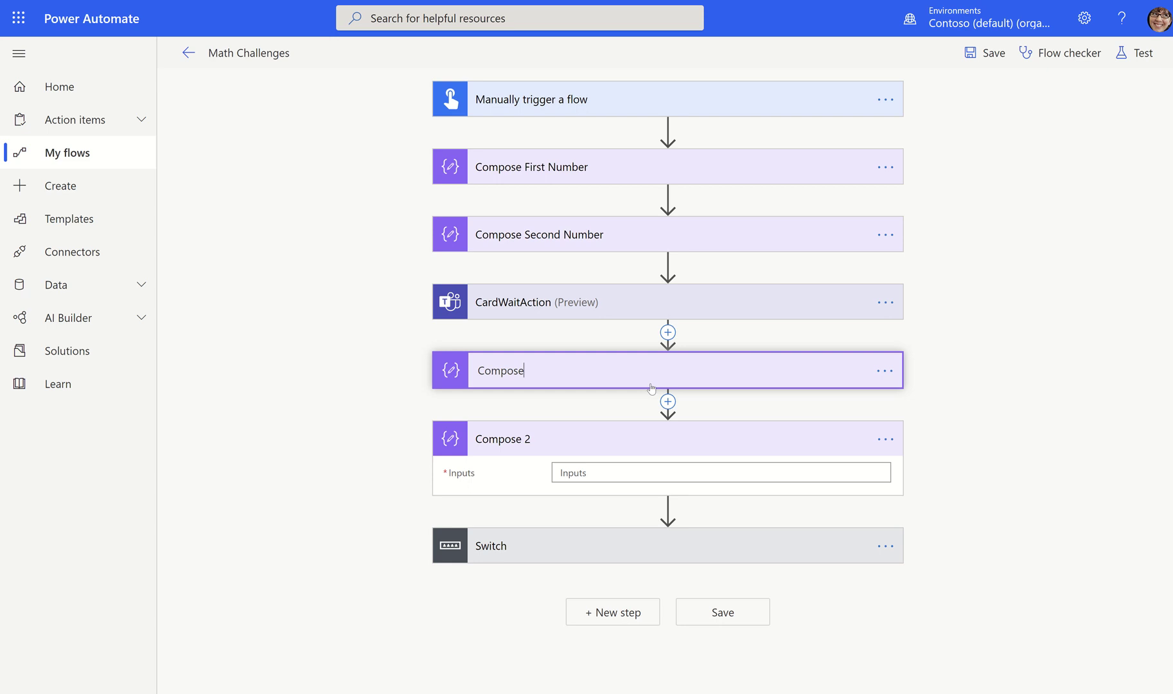
pyautogui.write('- give me everything from the outputs')
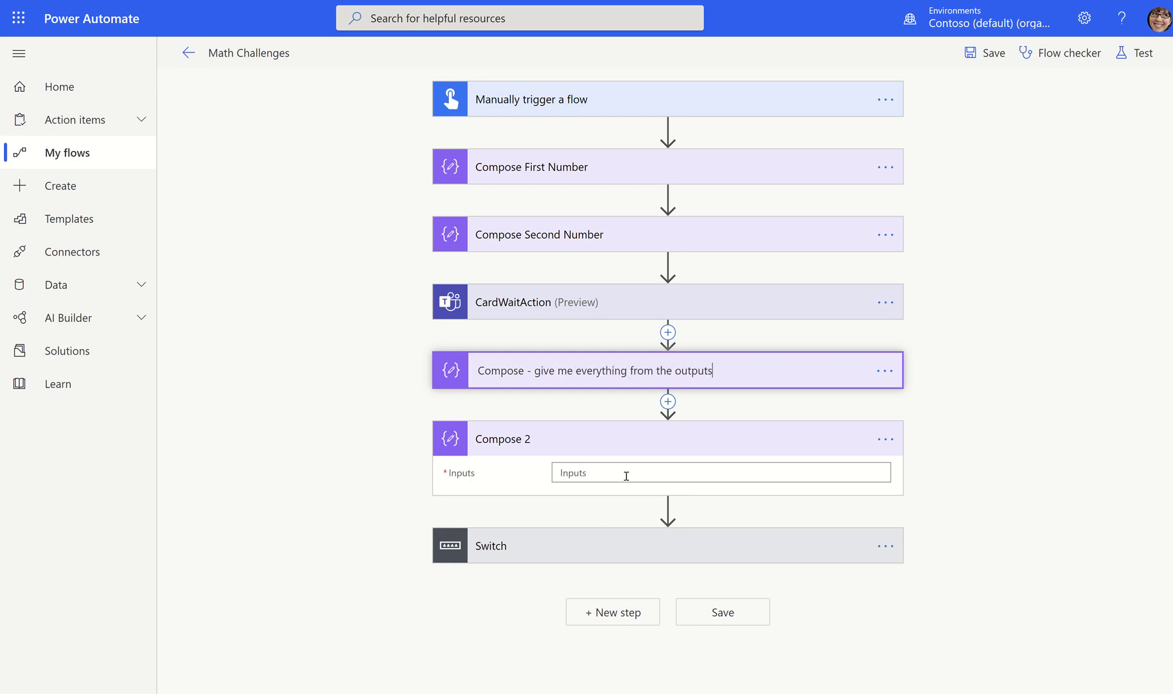
pyautogui.click(626, 475)
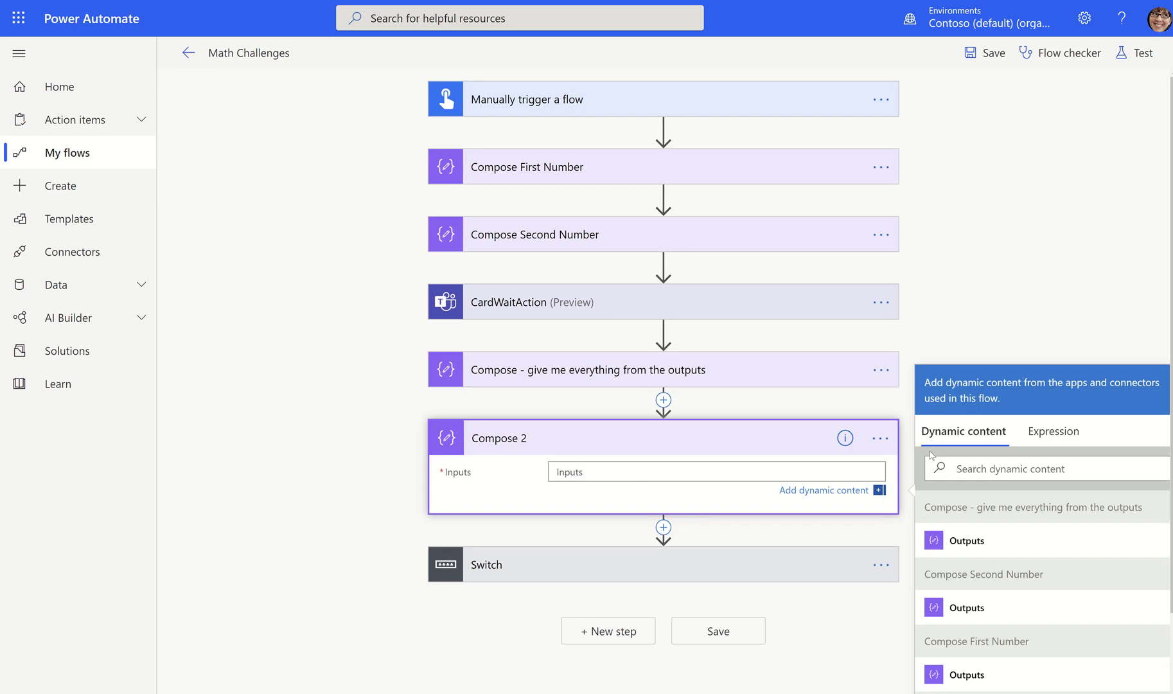
# - Retitle the second Compose step 'Compose give me their answer'
pyautogui.click(880, 437)
pyautogui.click(929, 458)
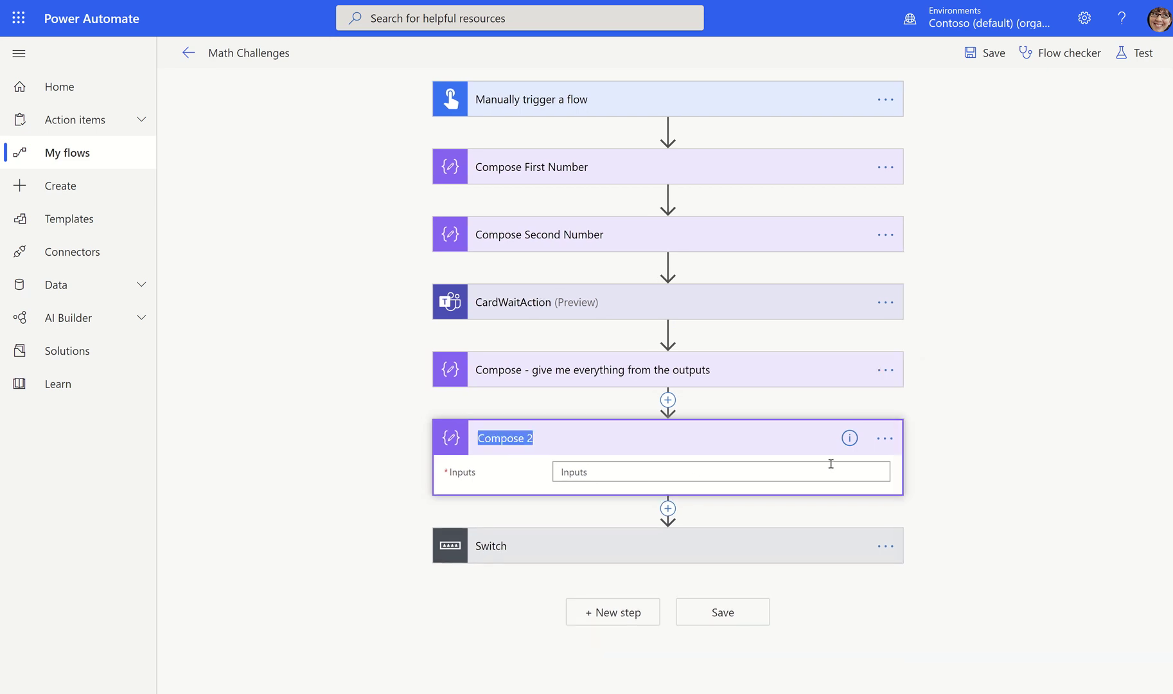
pyautogui.click(637, 442)
pyautogui.write('give ')
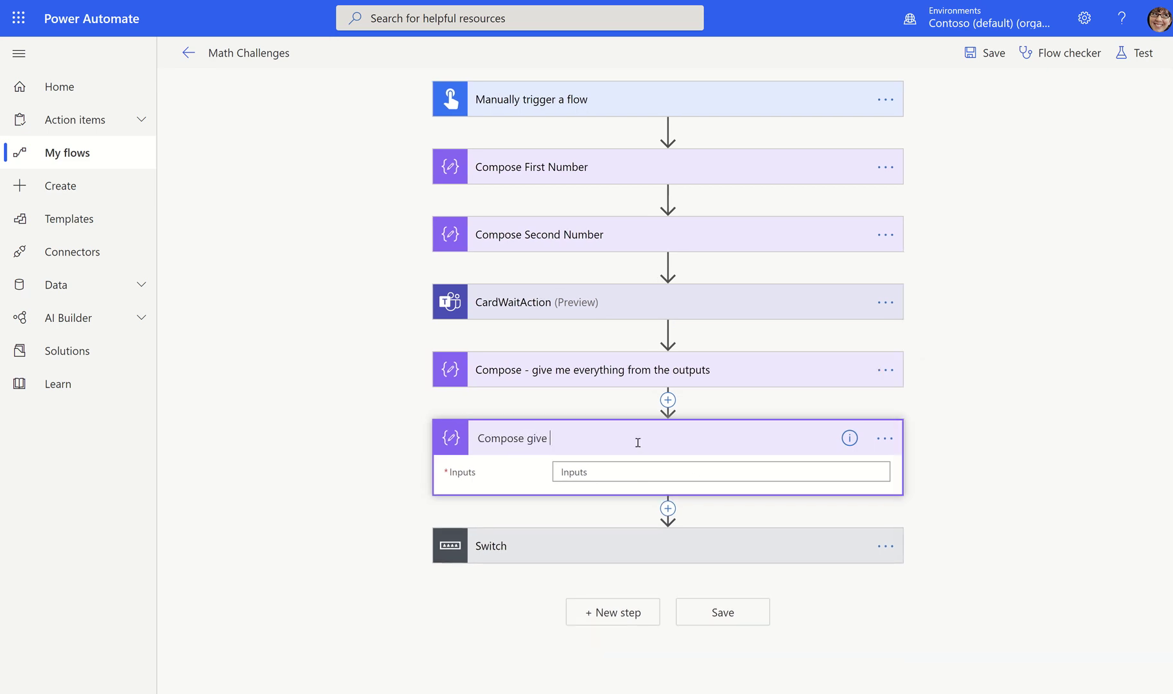
pyautogui.write('me their answer')
# - Paste the acAnswer expression into the Compose inputs' expression box
pyautogui.click(630, 472)
pyautogui.click(1041, 439)
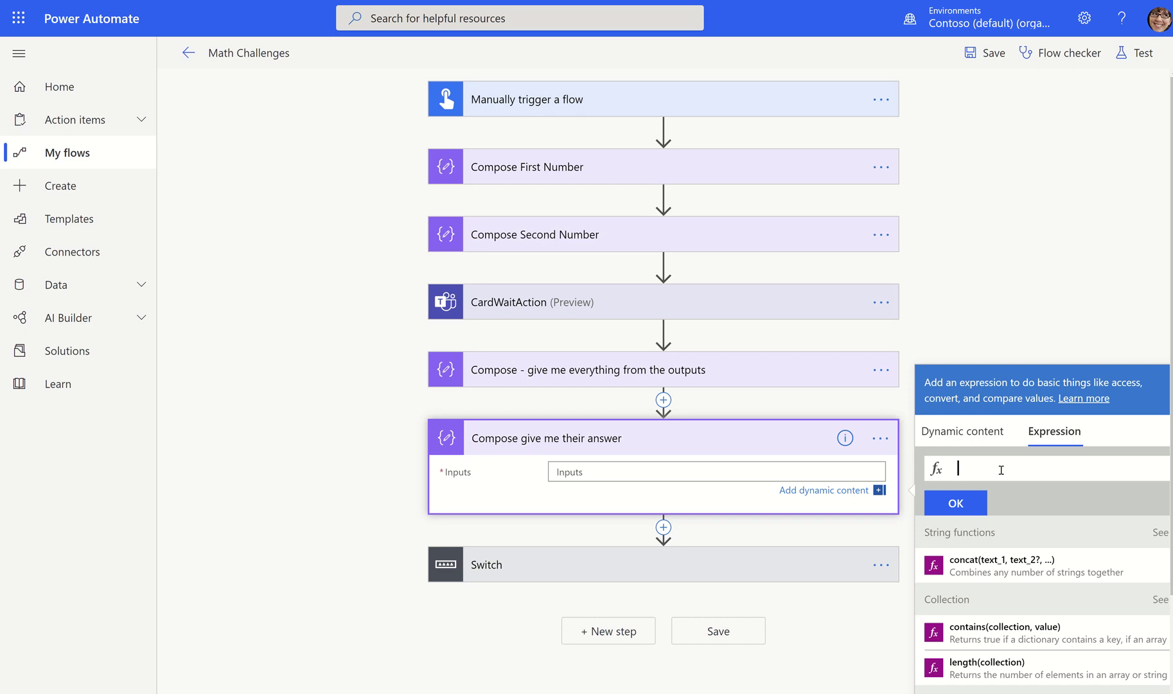
pyautogui.hotkey('ctrl', 'v')
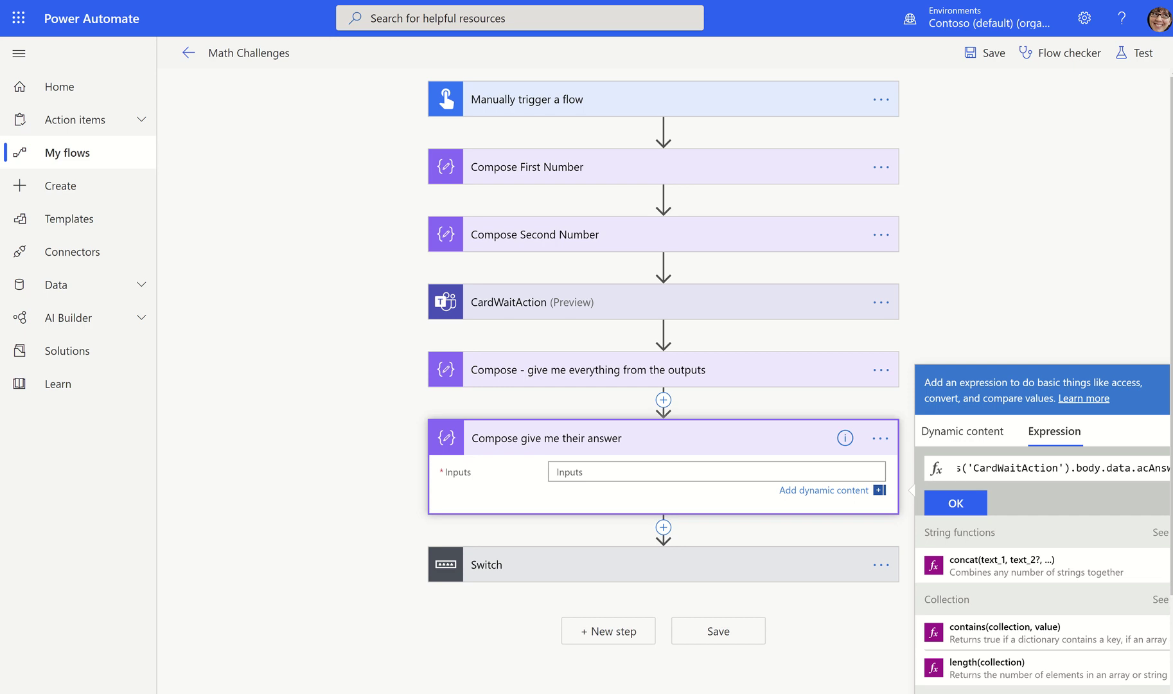
# - Walk through outputs('CardWaitAction'), body and acAnswer parts of the expression in the text note
pyautogui.hotkey('alt', 'Tab')
pyautogui.click(405, 459)
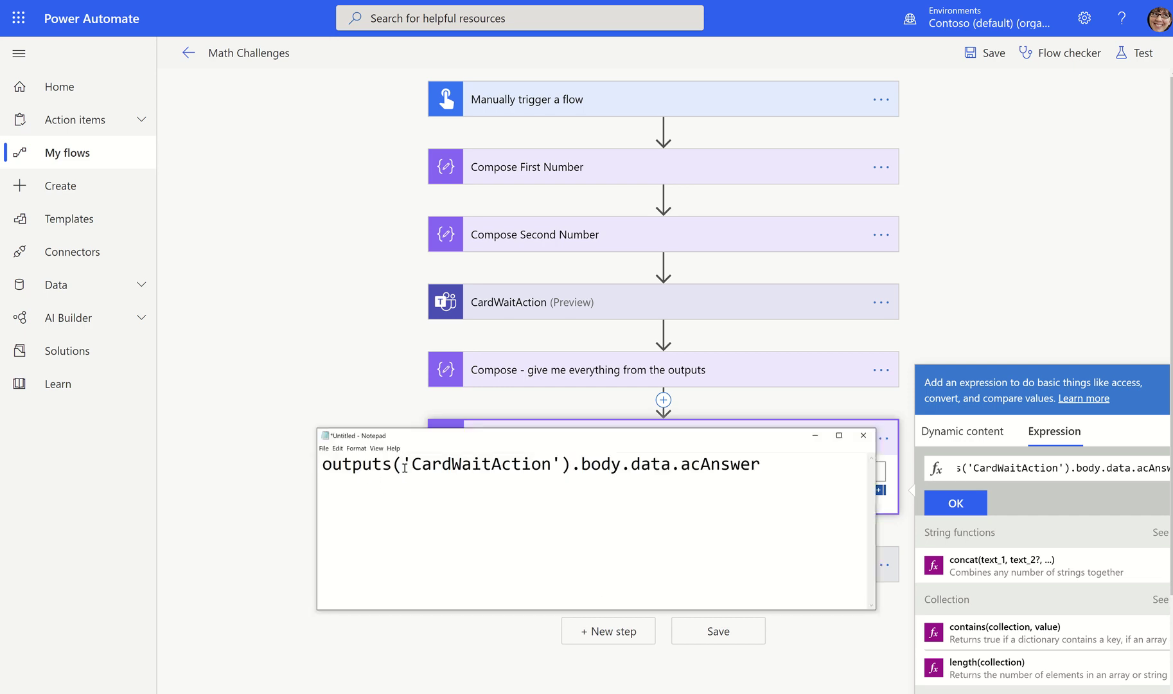
pyautogui.moveTo(571, 464); pyautogui.dragTo(318, 465)
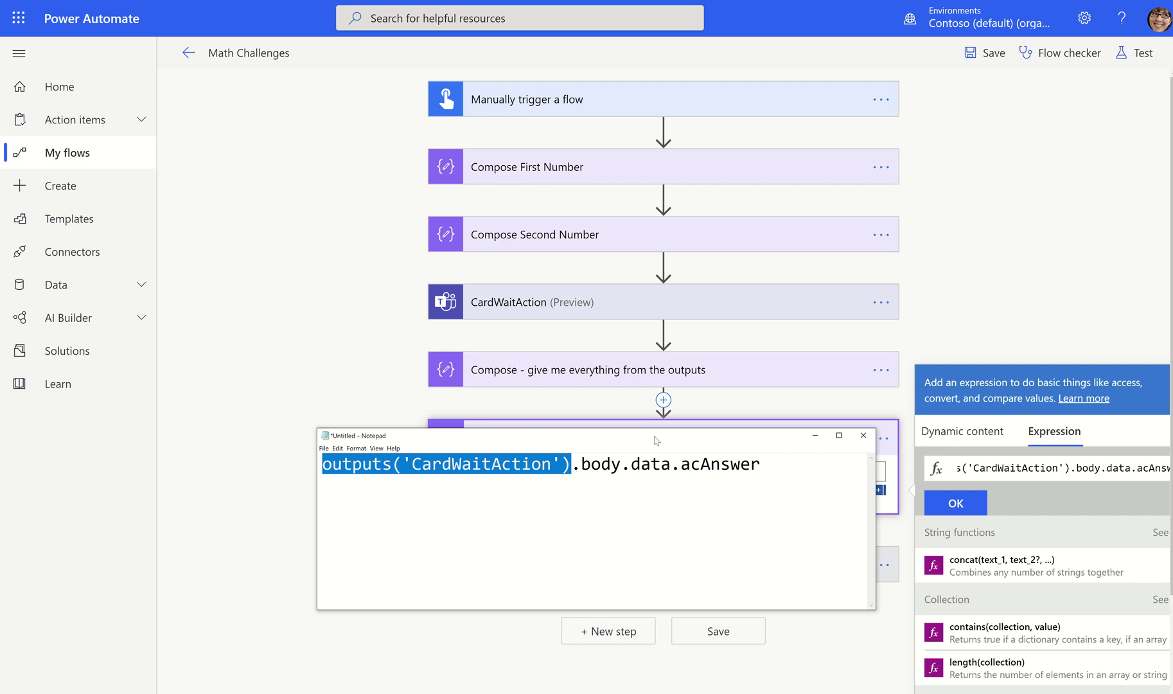
pyautogui.click(579, 462)
pyautogui.click(623, 465)
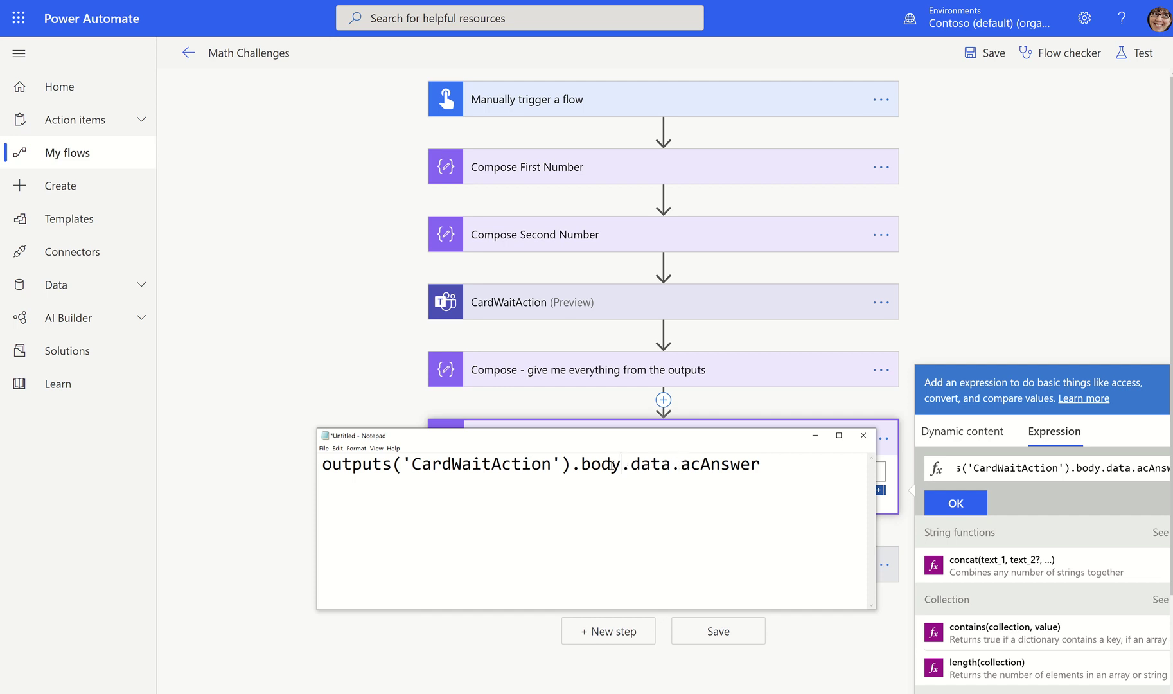
pyautogui.click(680, 465)
pyautogui.moveTo(796, 464); pyautogui.dragTo(679, 465)
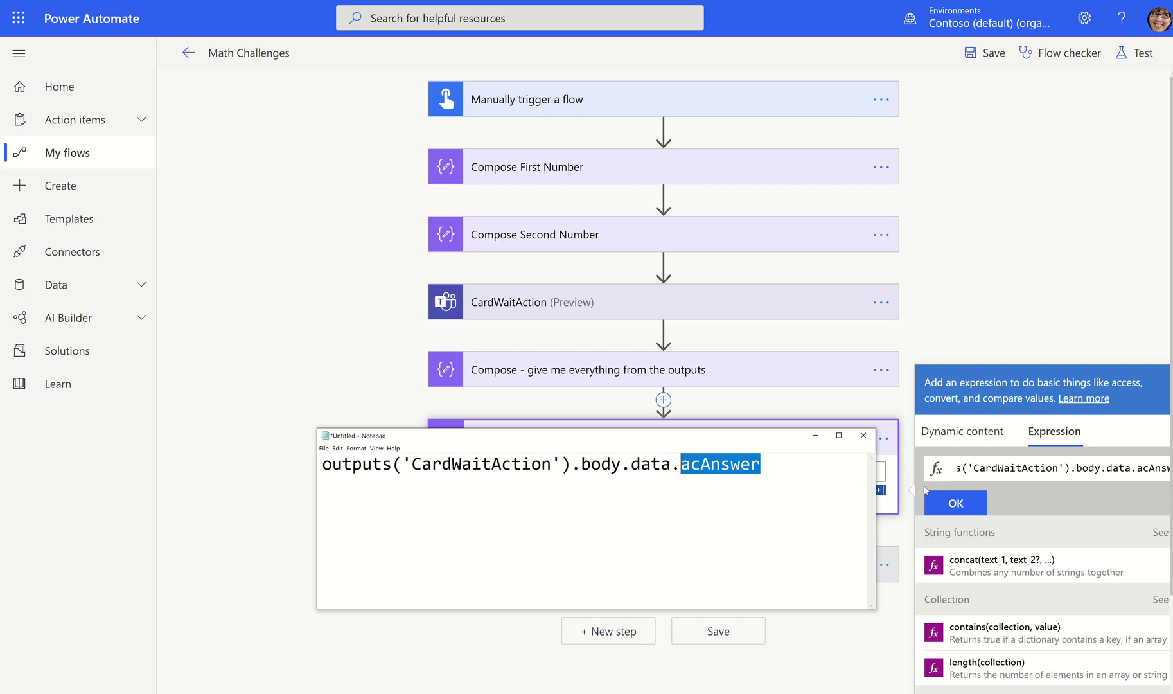
pyautogui.click(756, 482)
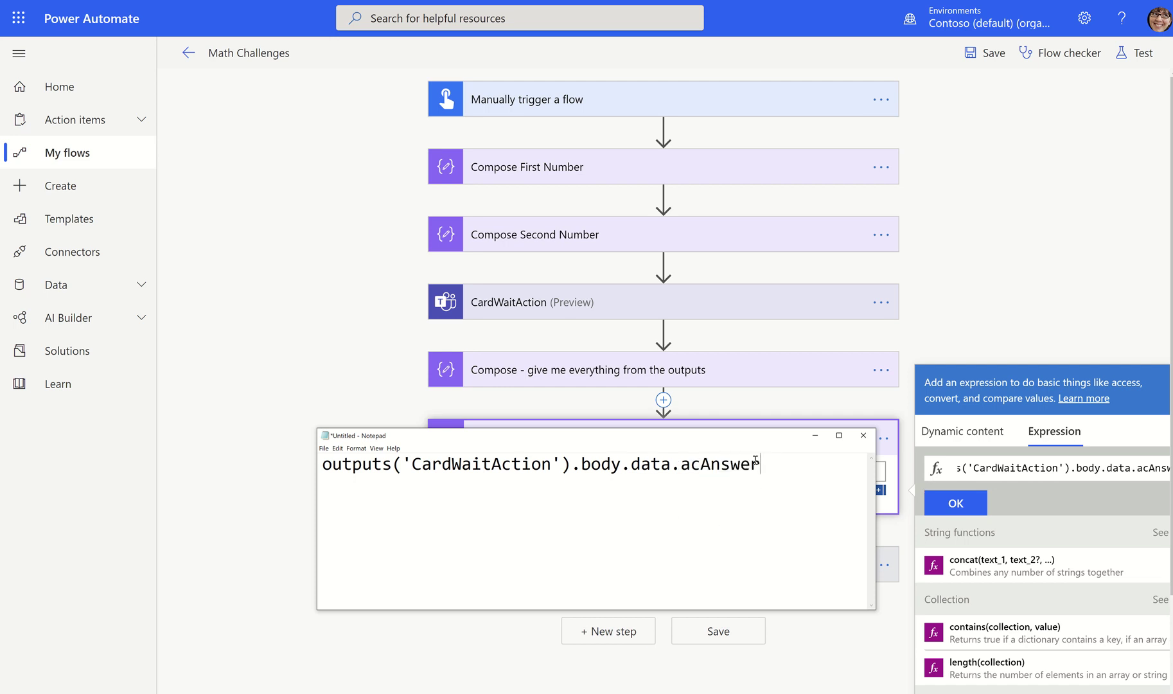
# - Dismiss the text note and apply the expression to the Compose inputs
pyautogui.click(863, 435)
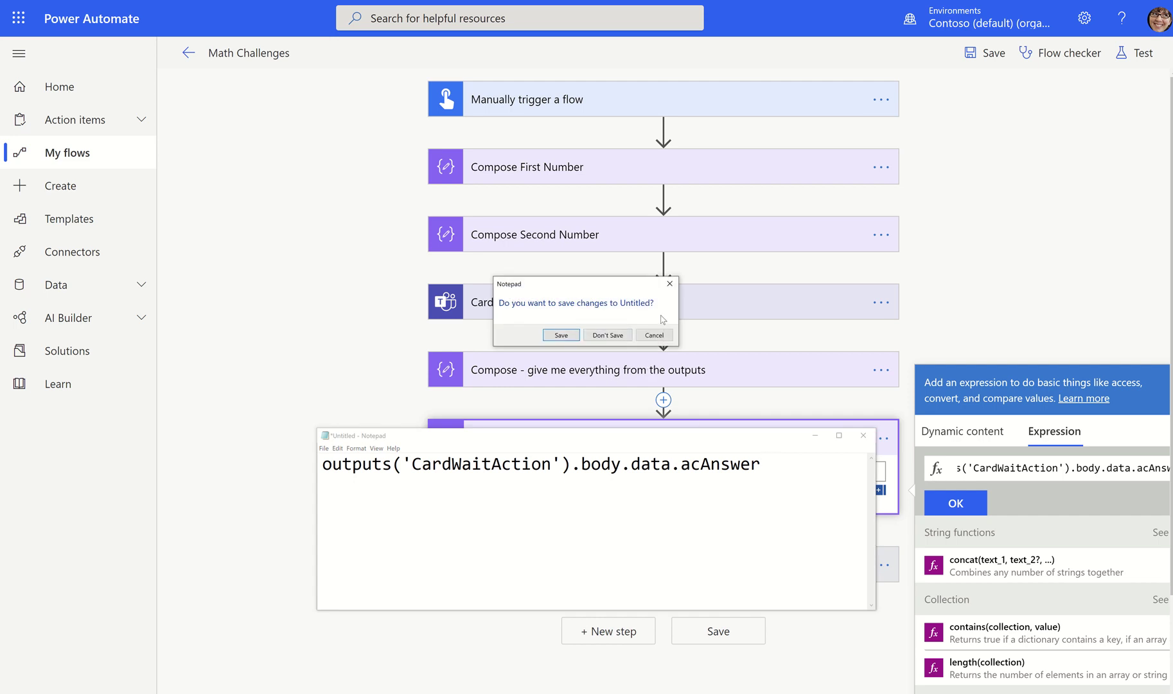
pyautogui.click(659, 334)
pyautogui.click(963, 460)
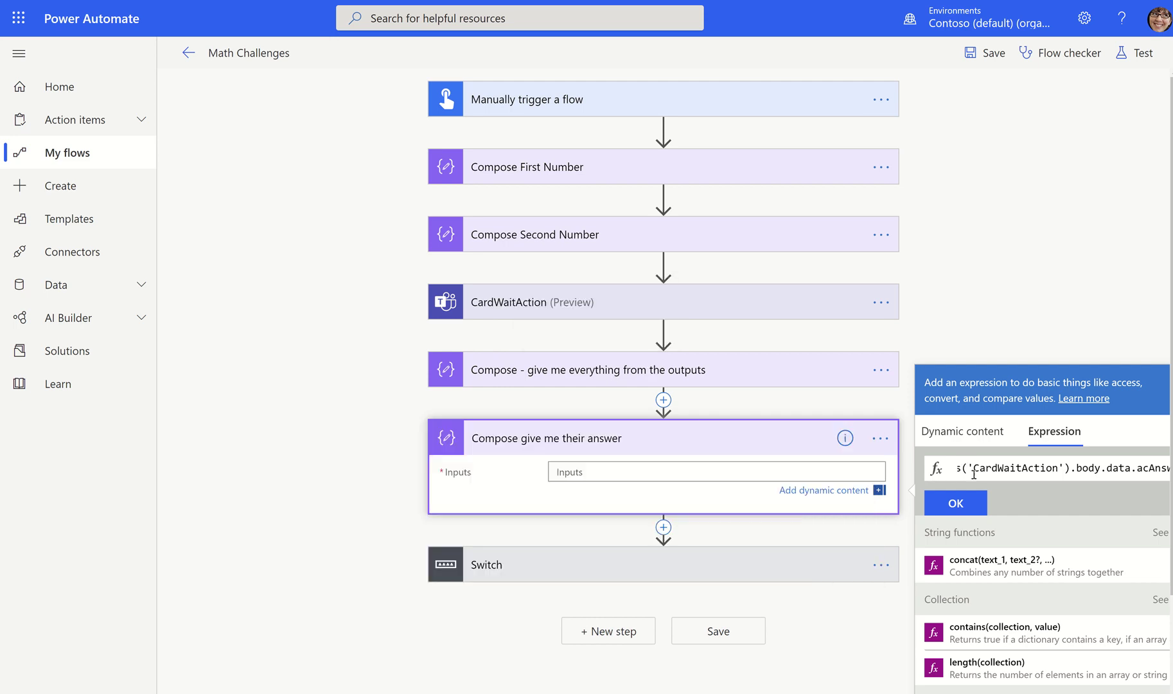
pyautogui.click(955, 503)
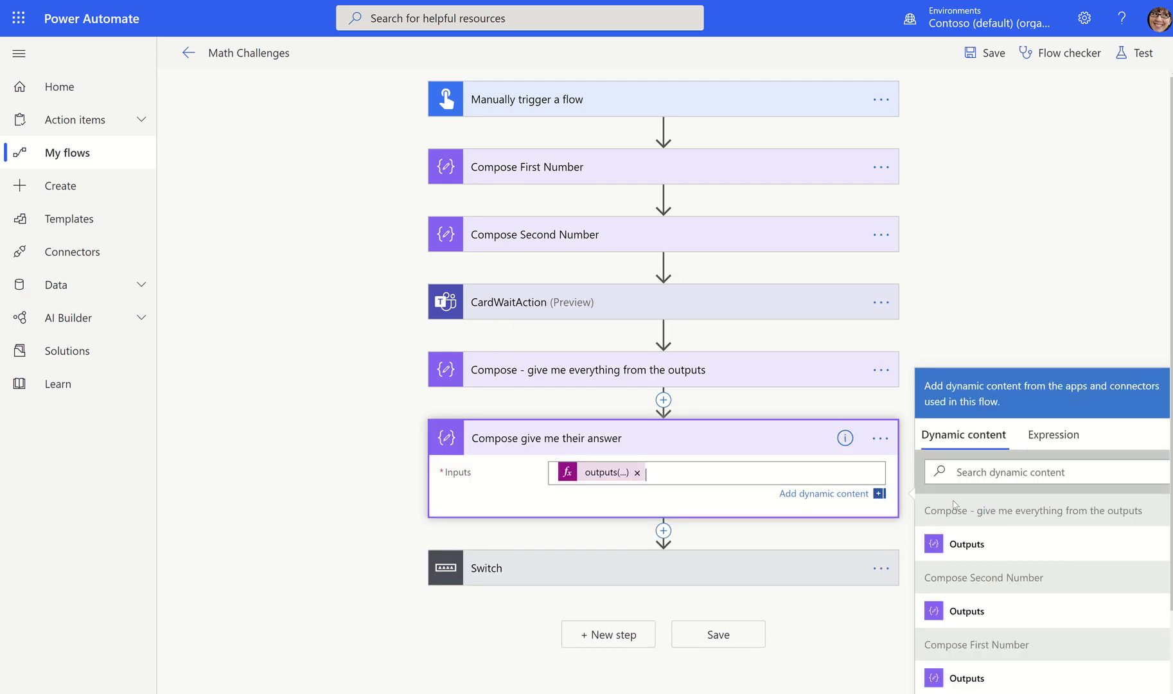
# - Save & Test Math Challenges, reusing data from the most recent previous run
pyautogui.click(1136, 54)
pyautogui.click(985, 159)
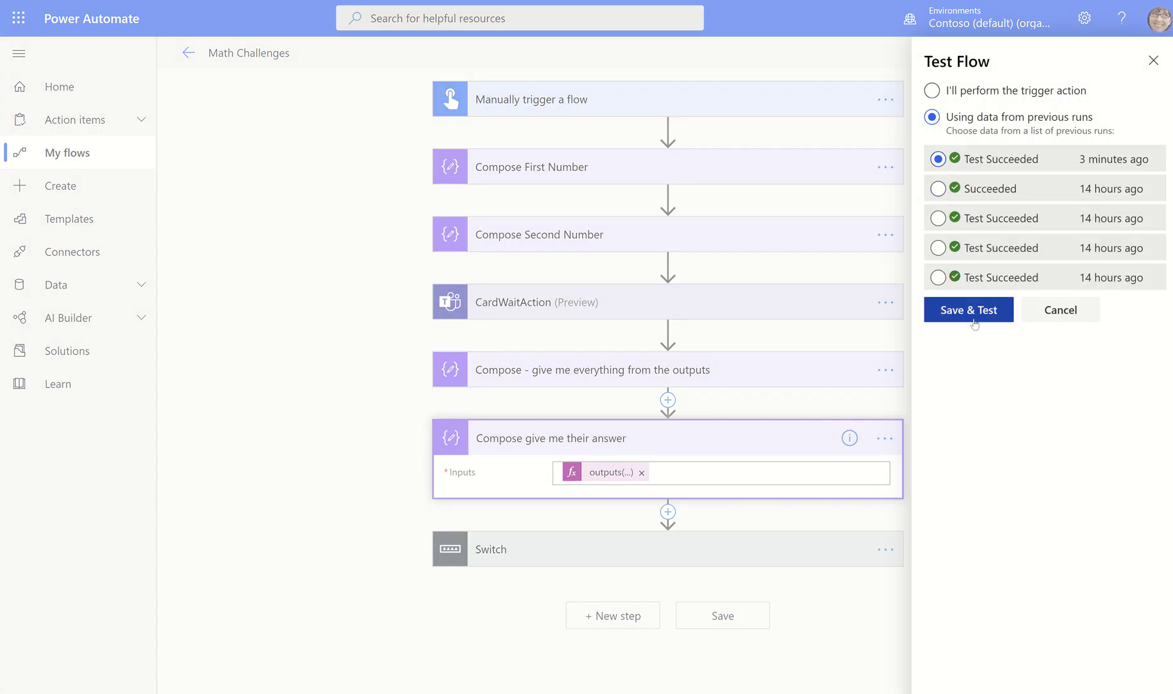
pyautogui.click(974, 319)
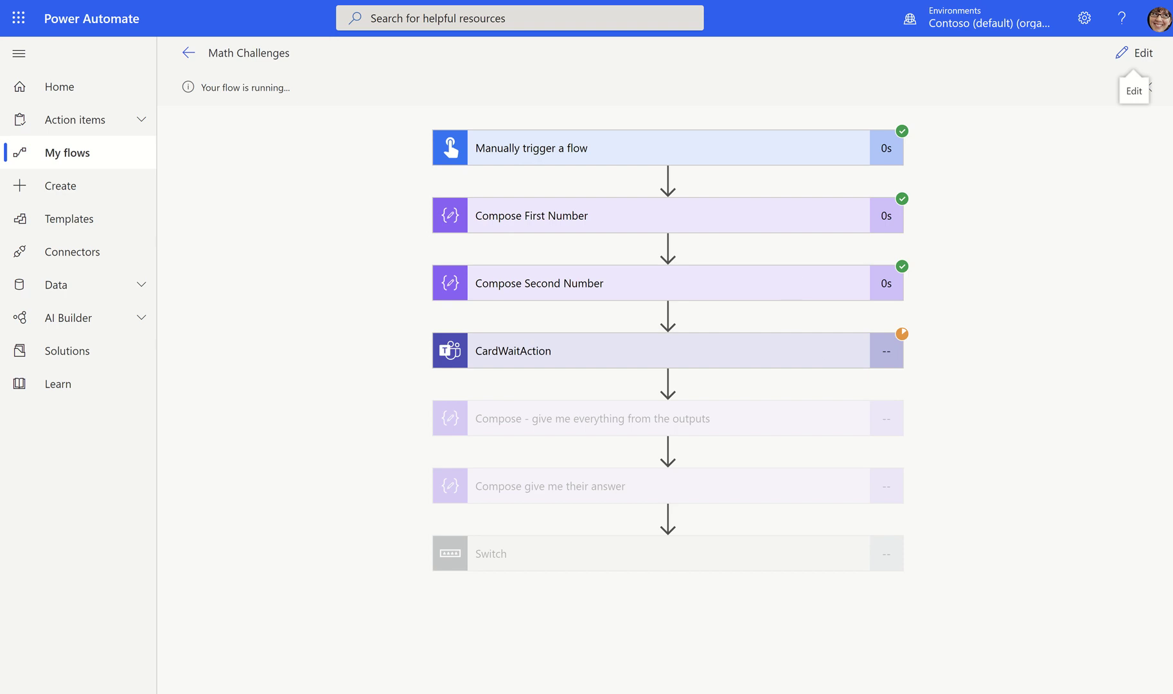
# - Enter 5 in the Flash Cards AdditionQuestion card, submit with Check it!, and return to the flow
pyautogui.hotkey('alt', 'Tab')
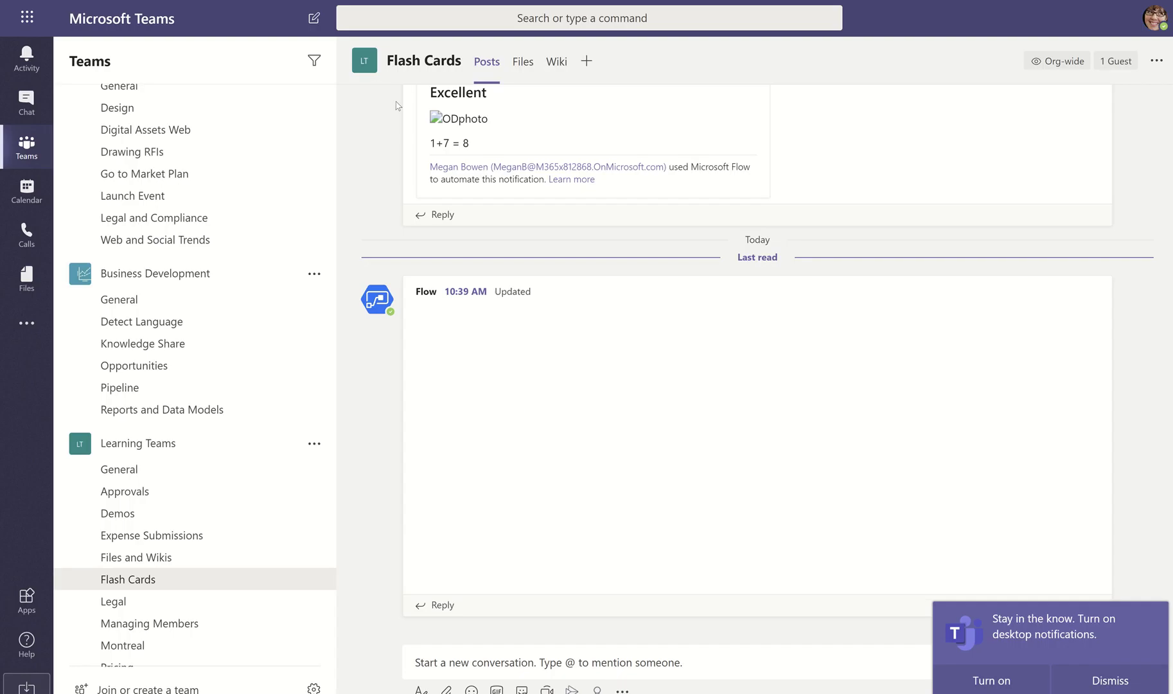
pyautogui.click(512, 498)
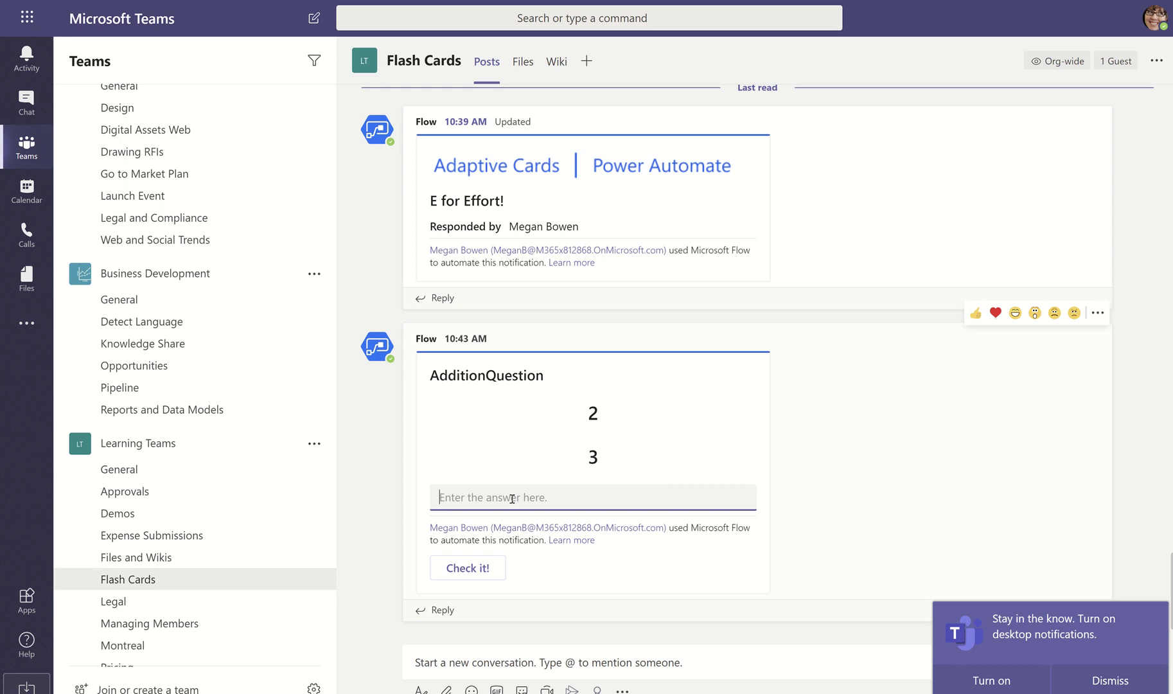
pyautogui.write('5')
pyautogui.click(483, 619)
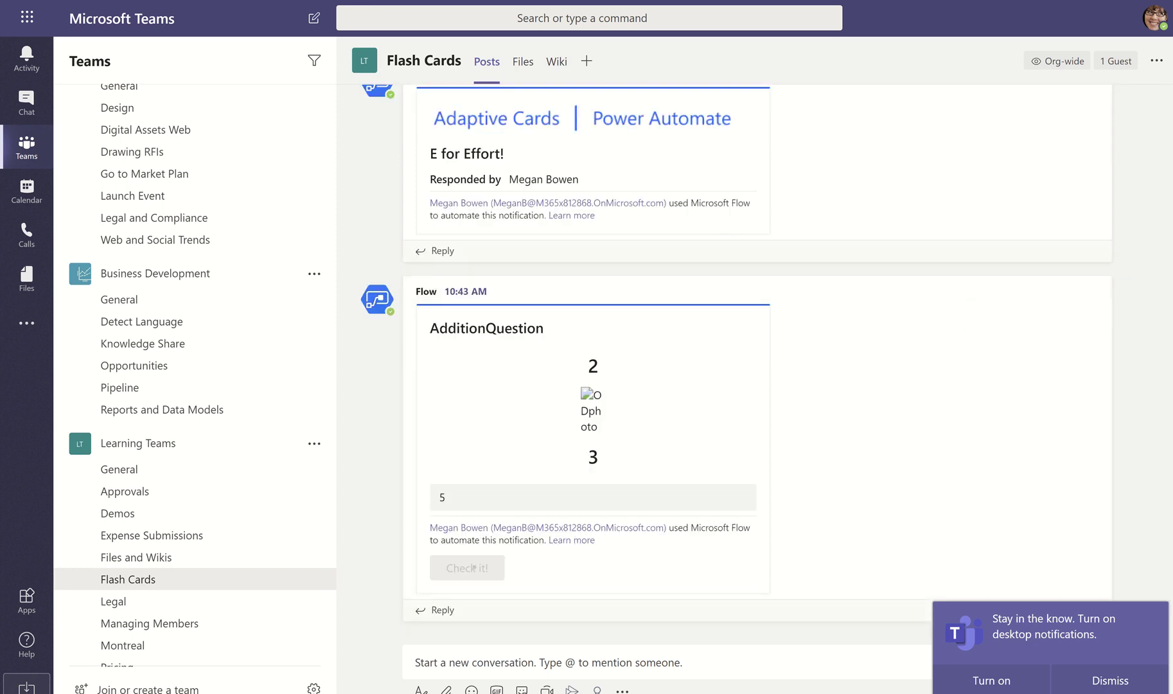
pyautogui.hotkey('alt', 'Tab')
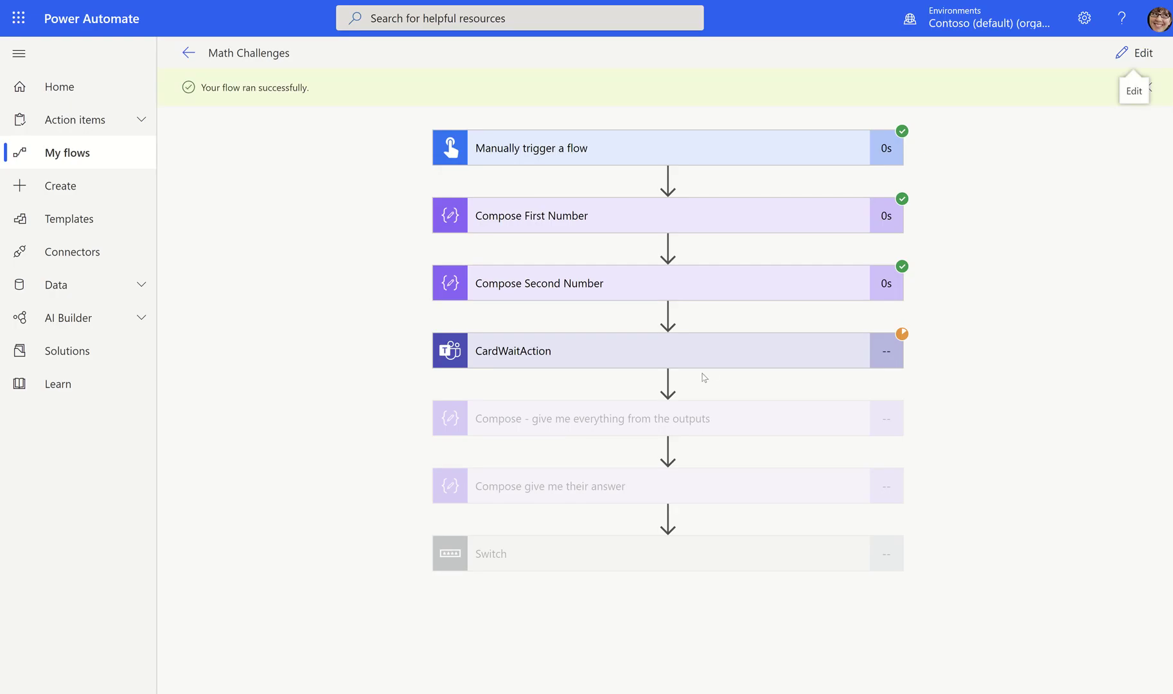
# - Expand both Compose steps' run details and highlight the answer output 5
pyautogui.click(677, 418)
pyautogui.scroll(-4, 681, 392)
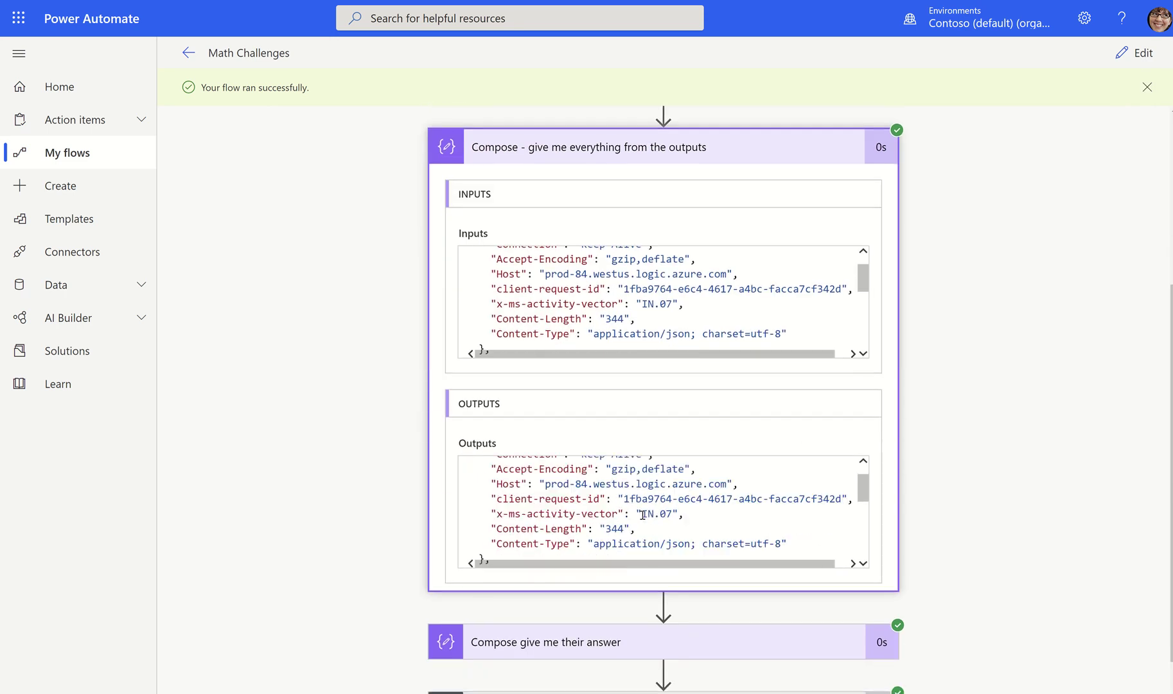
pyautogui.scroll(-2, 643, 514)
pyautogui.scroll(-1, 776, 575)
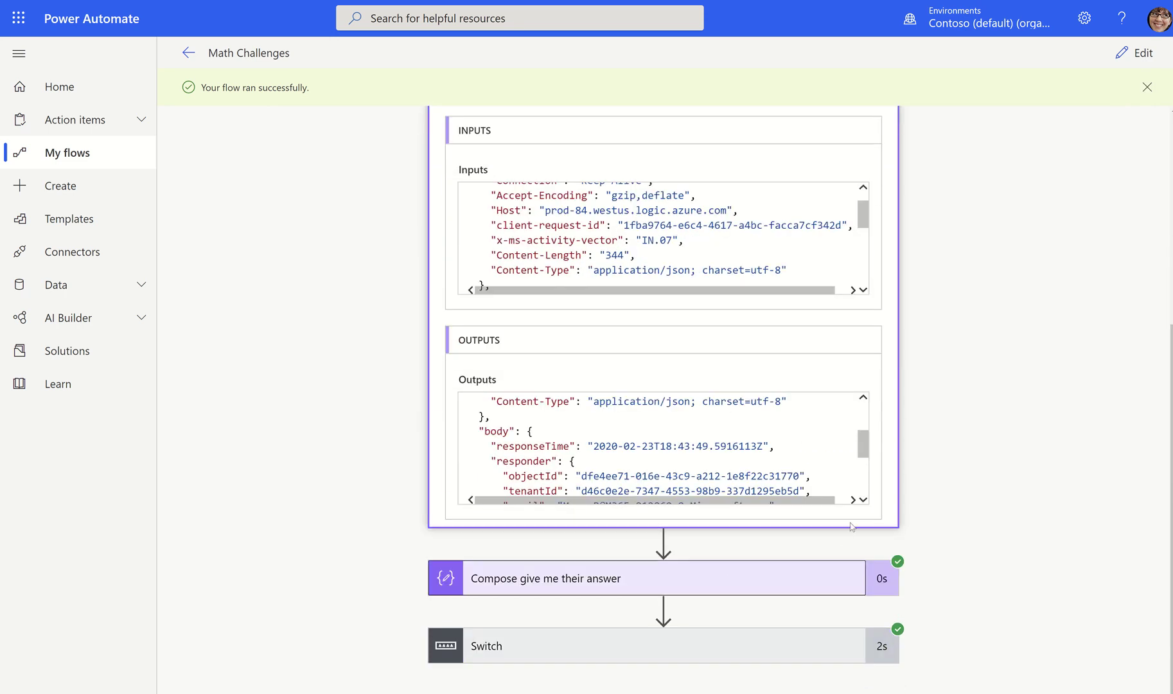
pyautogui.click(828, 578)
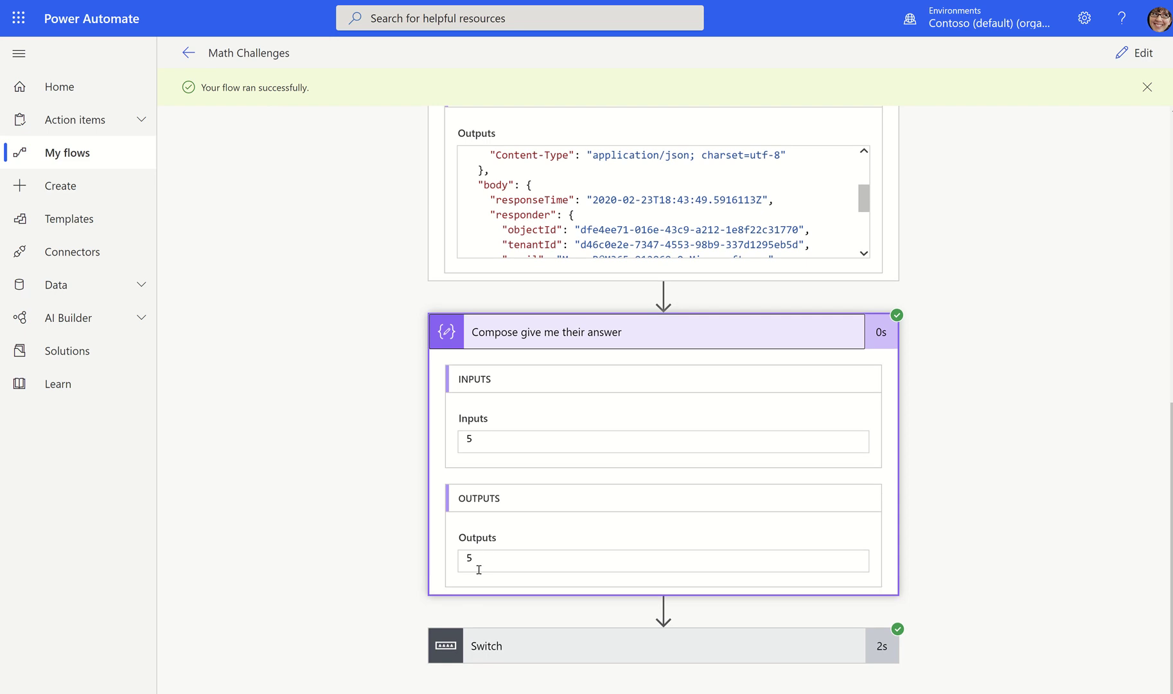
pyautogui.moveTo(476, 556); pyautogui.dragTo(466, 558)
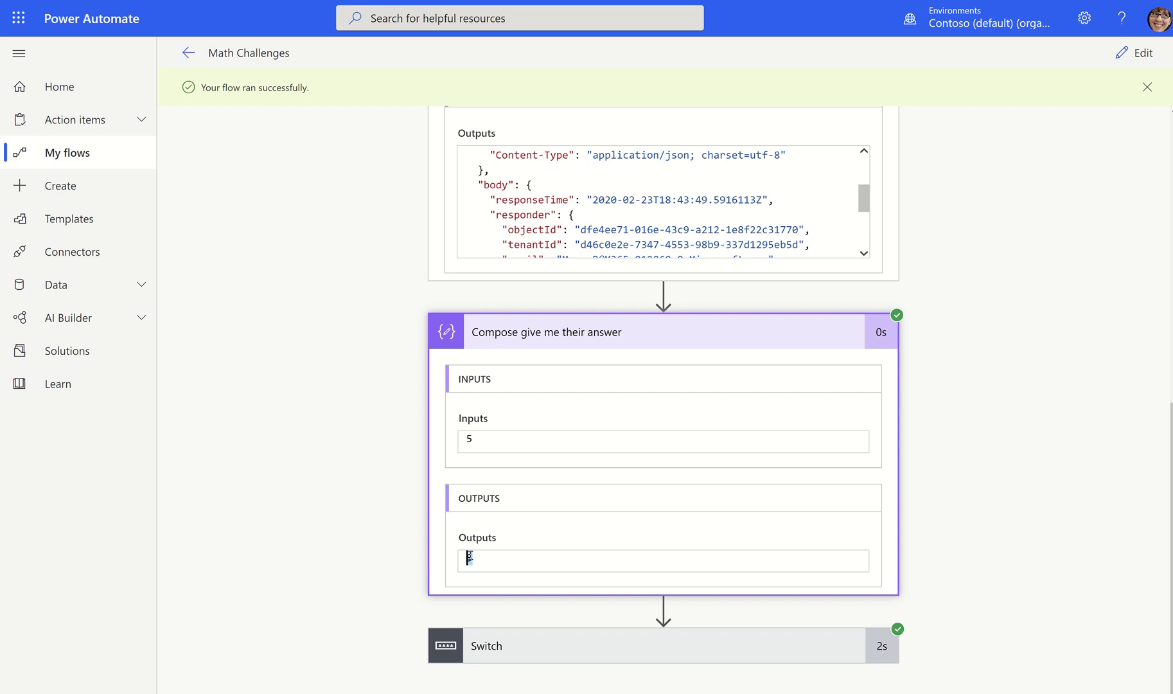
# - Highlight .acAnswer in the expression note, briefly swapping Answer for Group and back
pyautogui.hotkey('alt', 'Tab')
pyautogui.moveTo(671, 463); pyautogui.dragTo(791, 467)
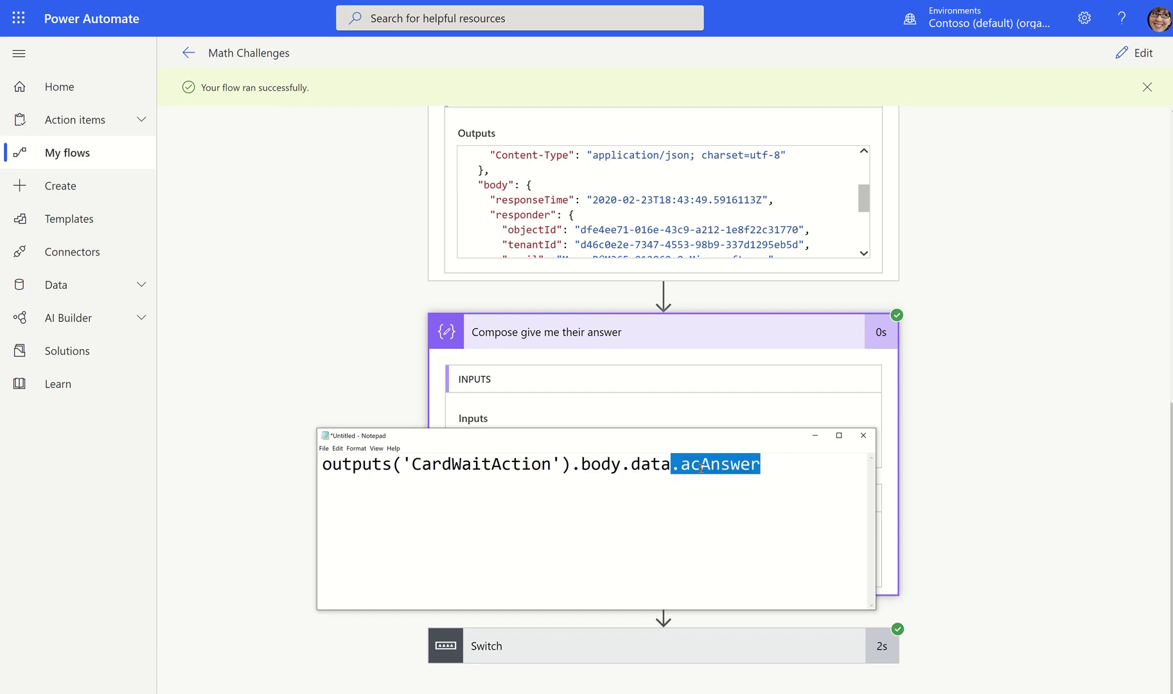
pyautogui.click(701, 466)
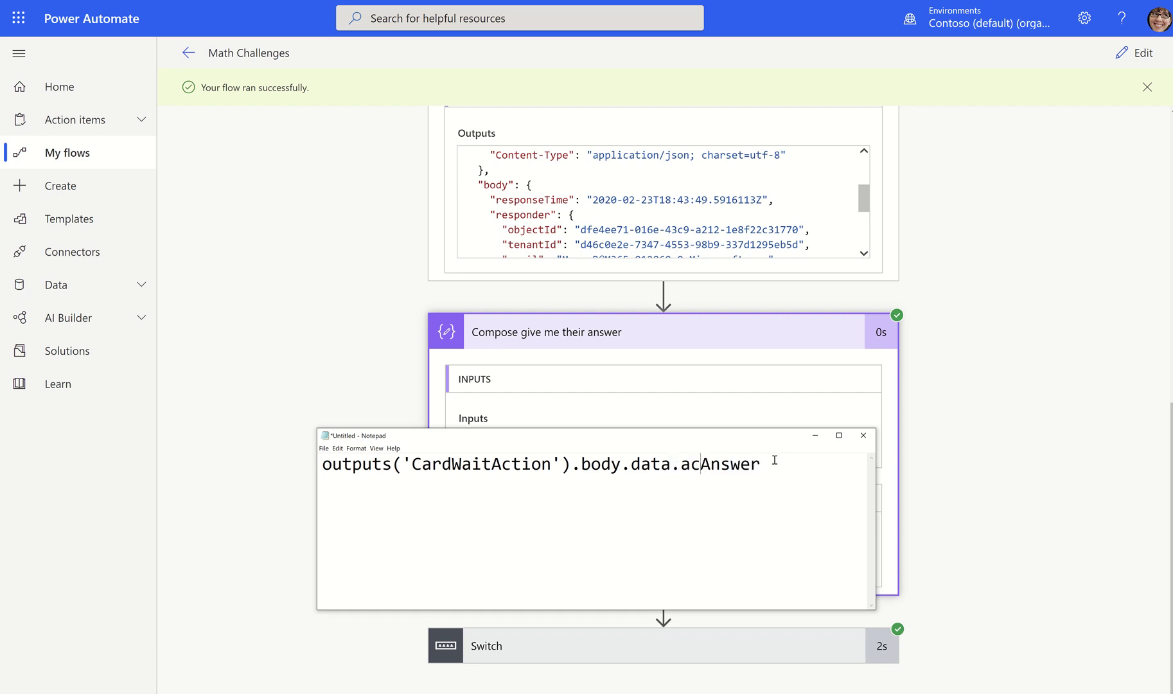
pyautogui.keyDown('shift'); pyautogui.click(804, 462); pyautogui.keyUp('shift')
pyautogui.write('Group')
pyautogui.press('BackSpace')
pyautogui.press('BackSpace')
pyautogui.press('BackSpace')
pyautogui.press('BackSpace')
pyautogui.press('BackSpace')
pyautogui.write('Answer')
pyautogui.moveTo(676, 464); pyautogui.dragTo(797, 463)
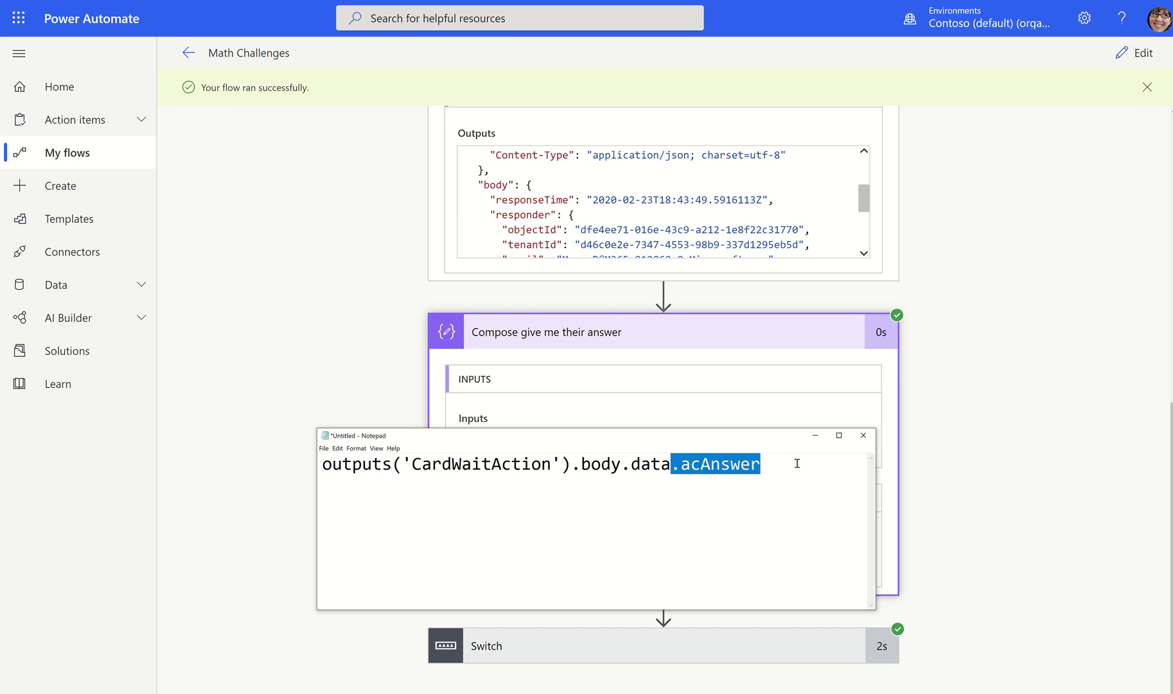
pyautogui.click(814, 434)
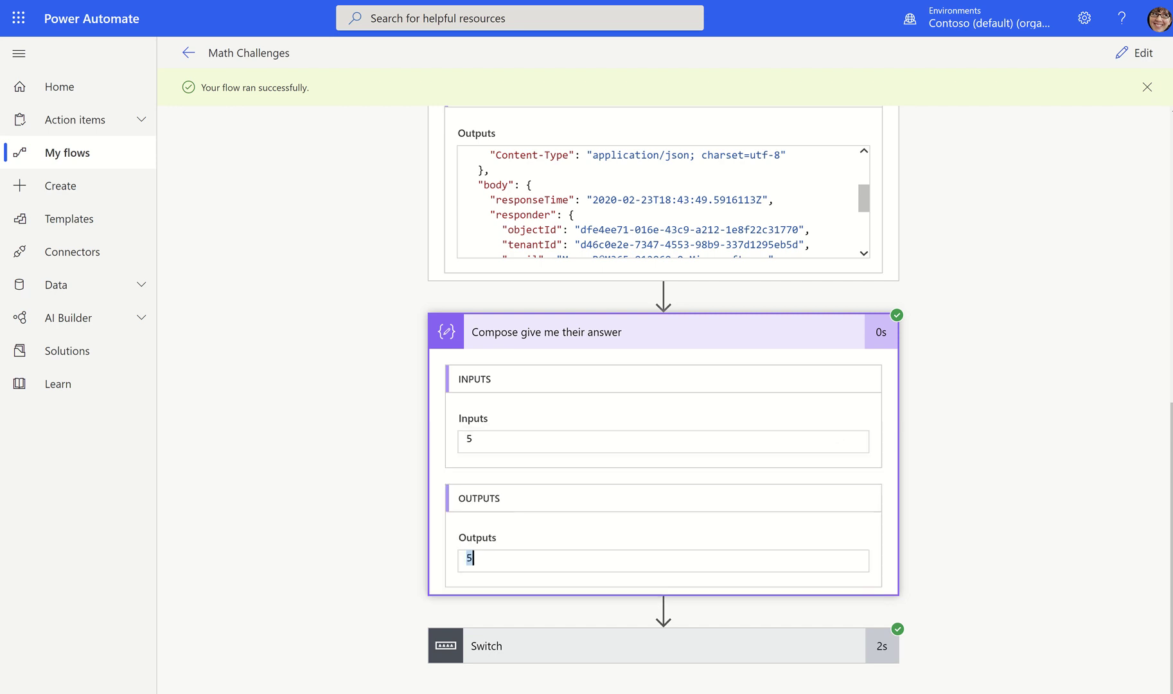
# - Open CardWaitAction's card in the Adaptive Card Editor with an enlarged JSON area
pyautogui.click(1137, 58)
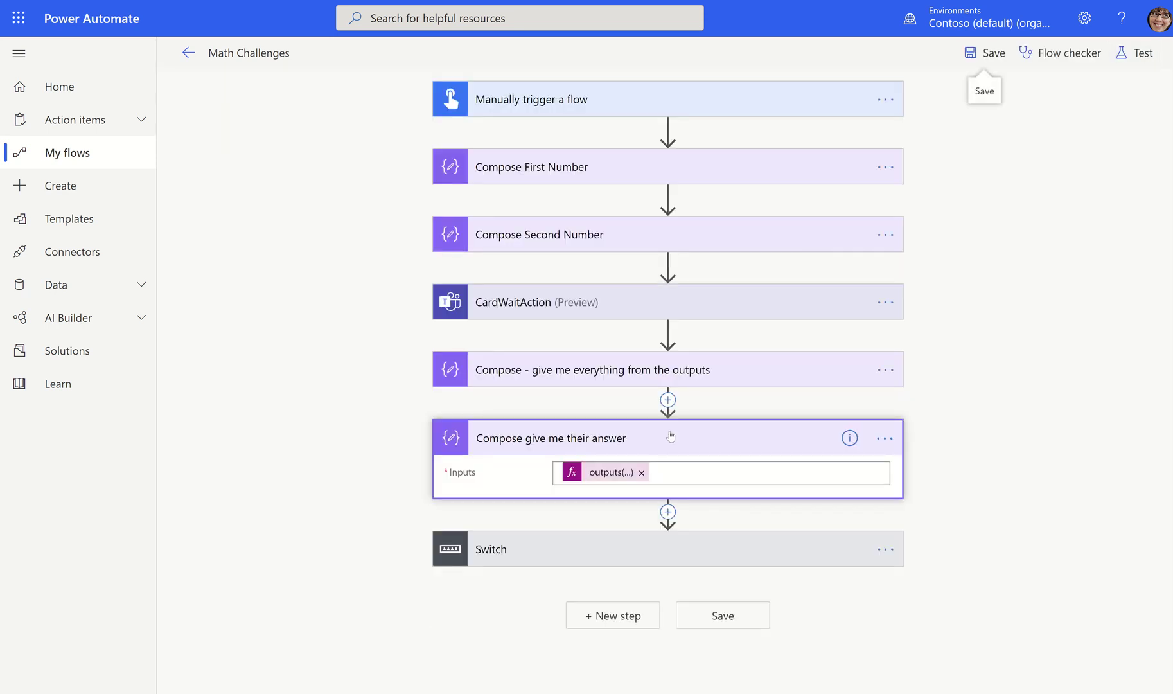
pyautogui.click(661, 302)
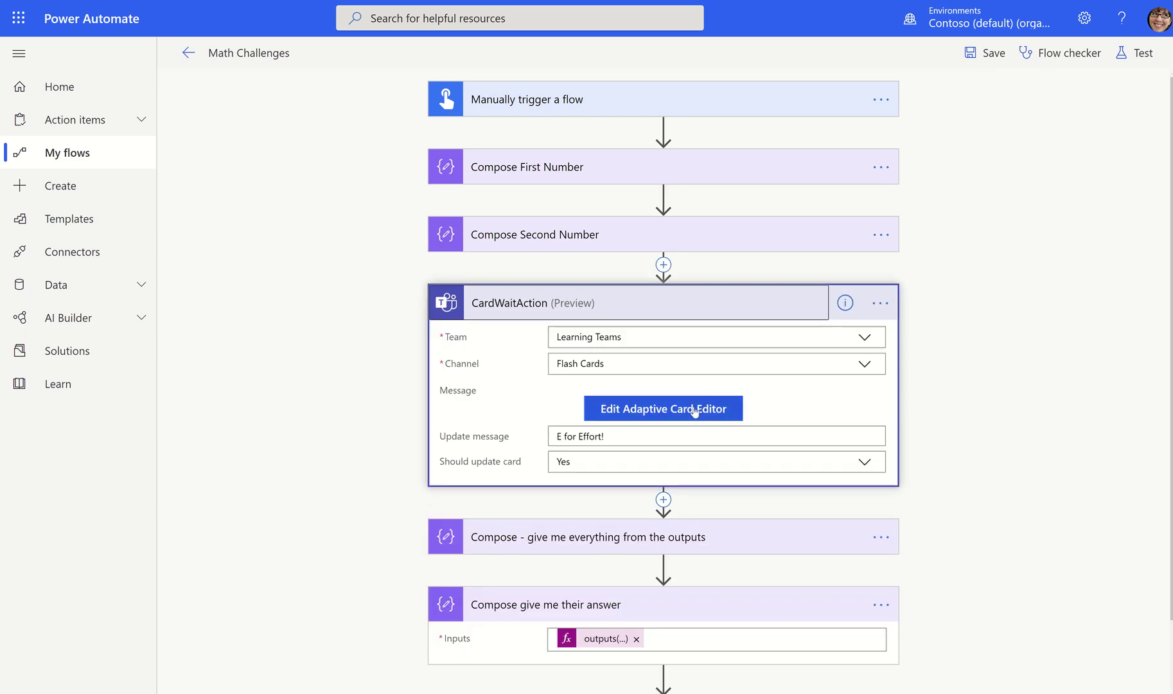
pyautogui.click(693, 409)
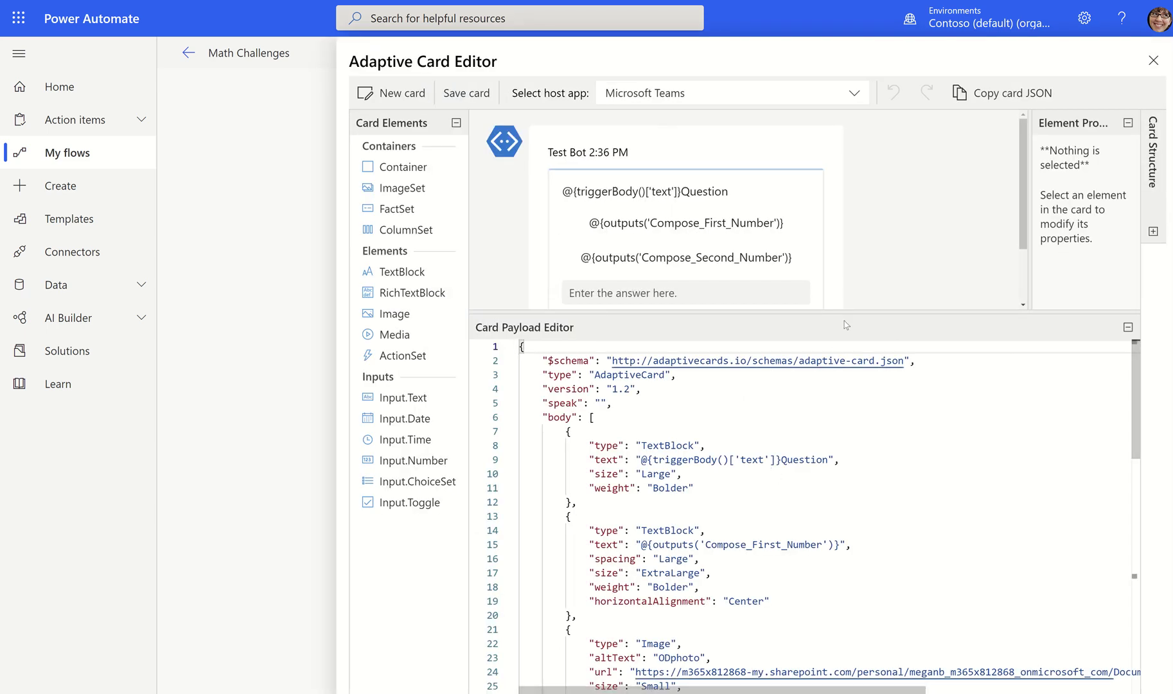
pyautogui.moveTo(849, 310); pyautogui.dragTo(849, 129)
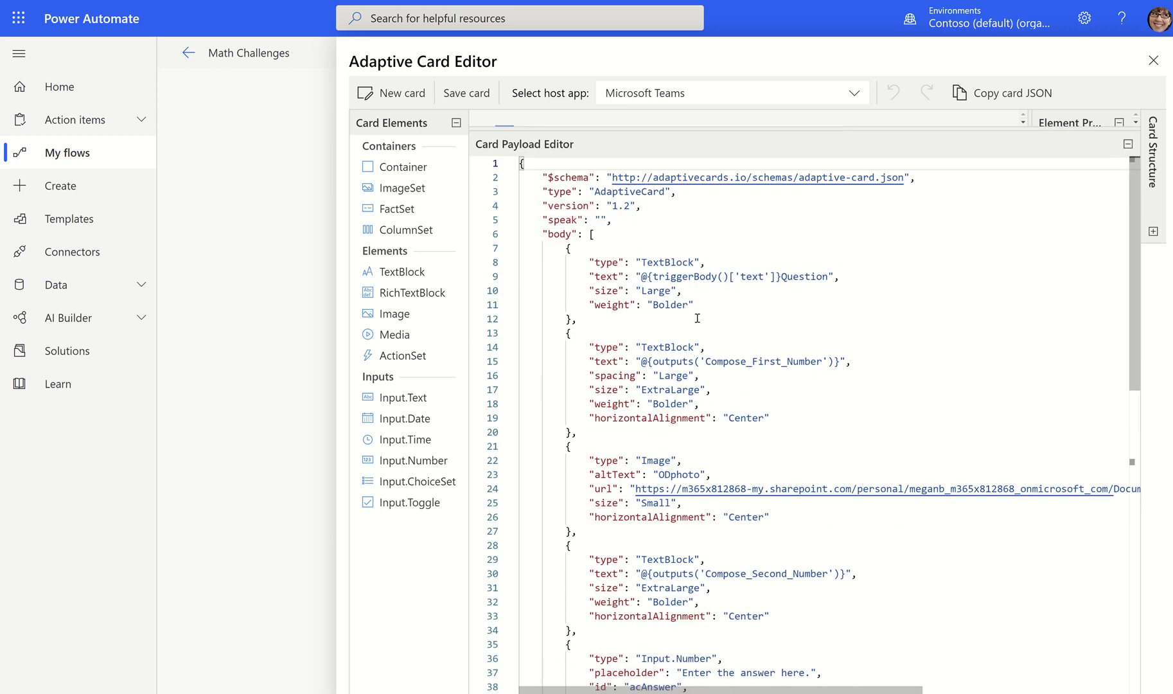
# - Inspect the card JSON's TextBlock, the Input.Number answer and its id acAnswer
pyautogui.scroll(-2, 714, 390)
pyautogui.scroll(-3, 713, 390)
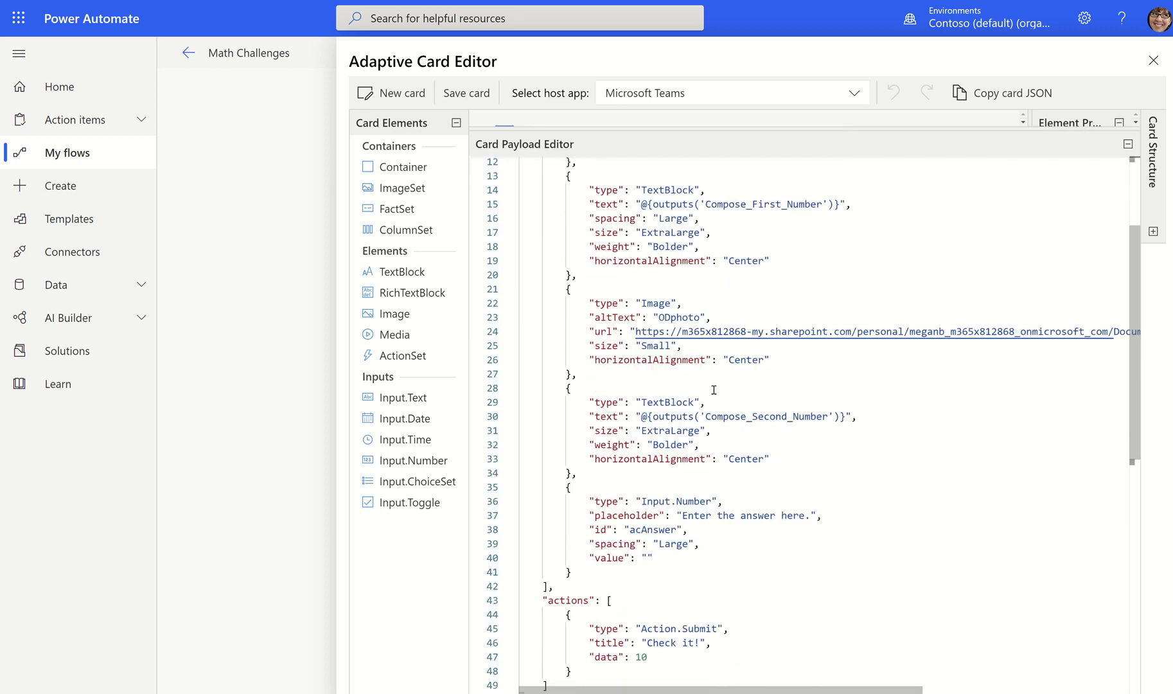
pyautogui.click(600, 363)
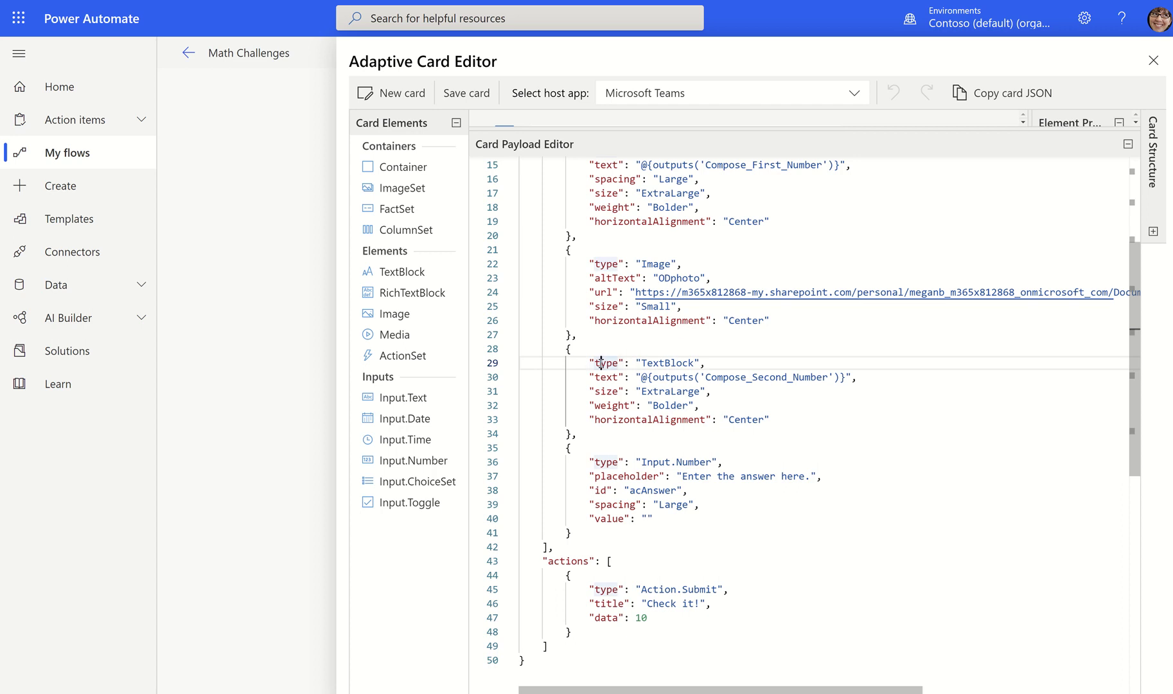
pyautogui.doubleClick(676, 364)
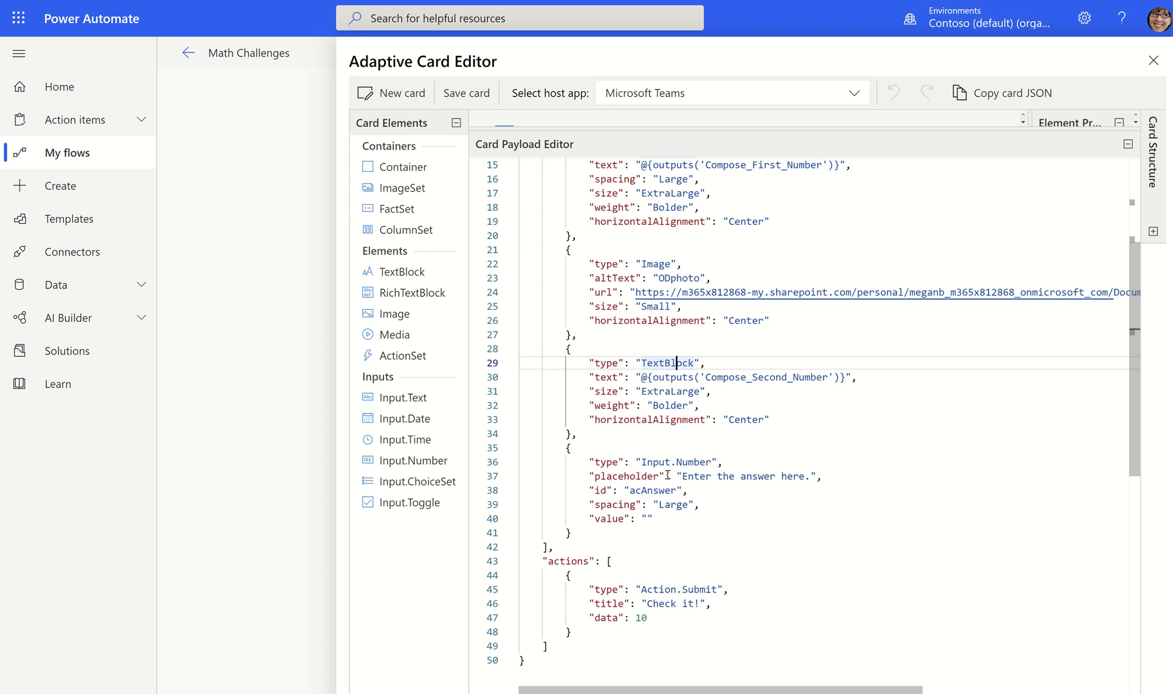
pyautogui.doubleClick(704, 461)
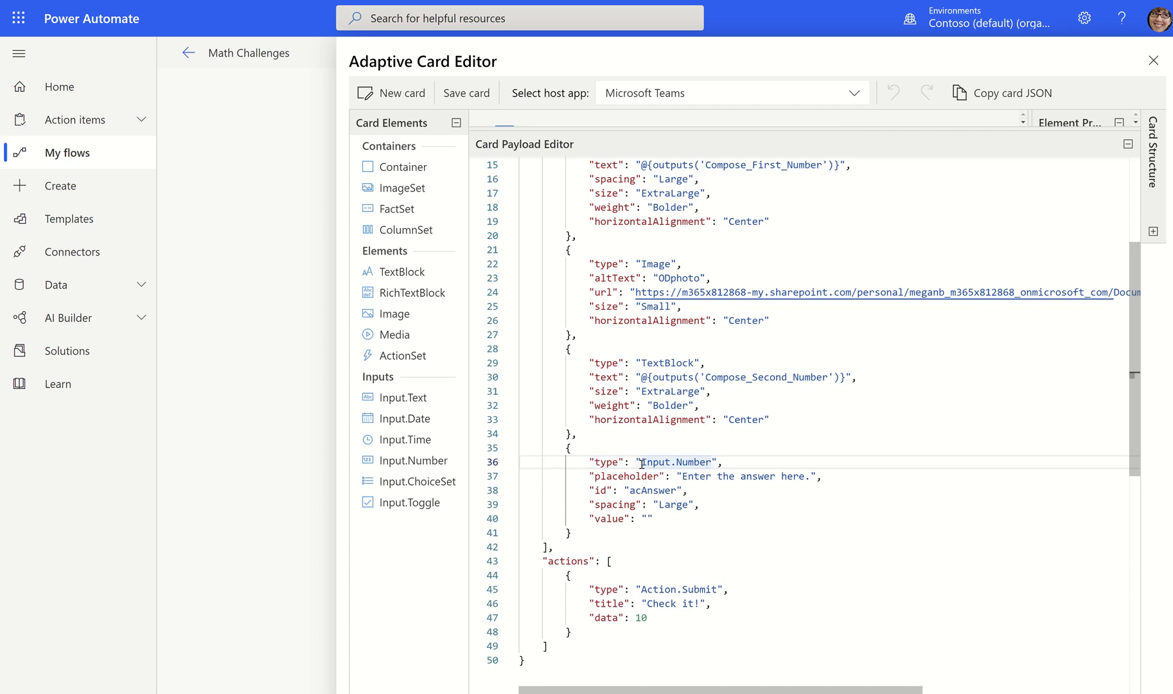
pyautogui.moveTo(641, 461); pyautogui.dragTo(676, 461)
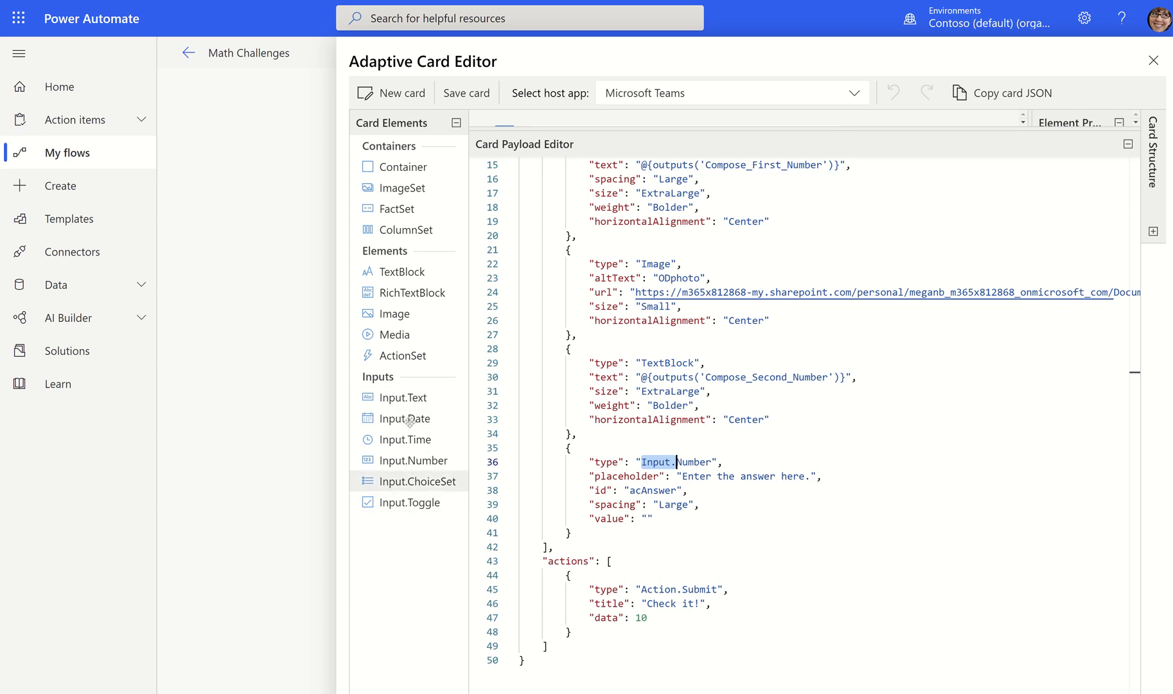
pyautogui.click(596, 490)
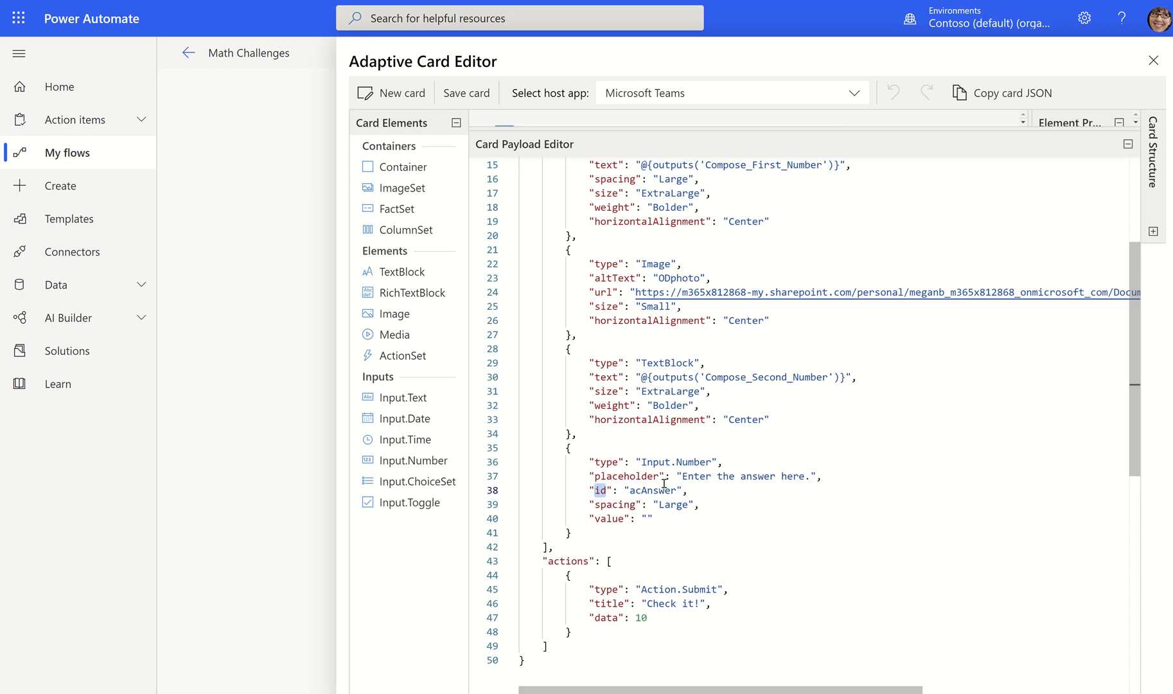
pyautogui.moveTo(617, 126); pyautogui.dragTo(673, 501)
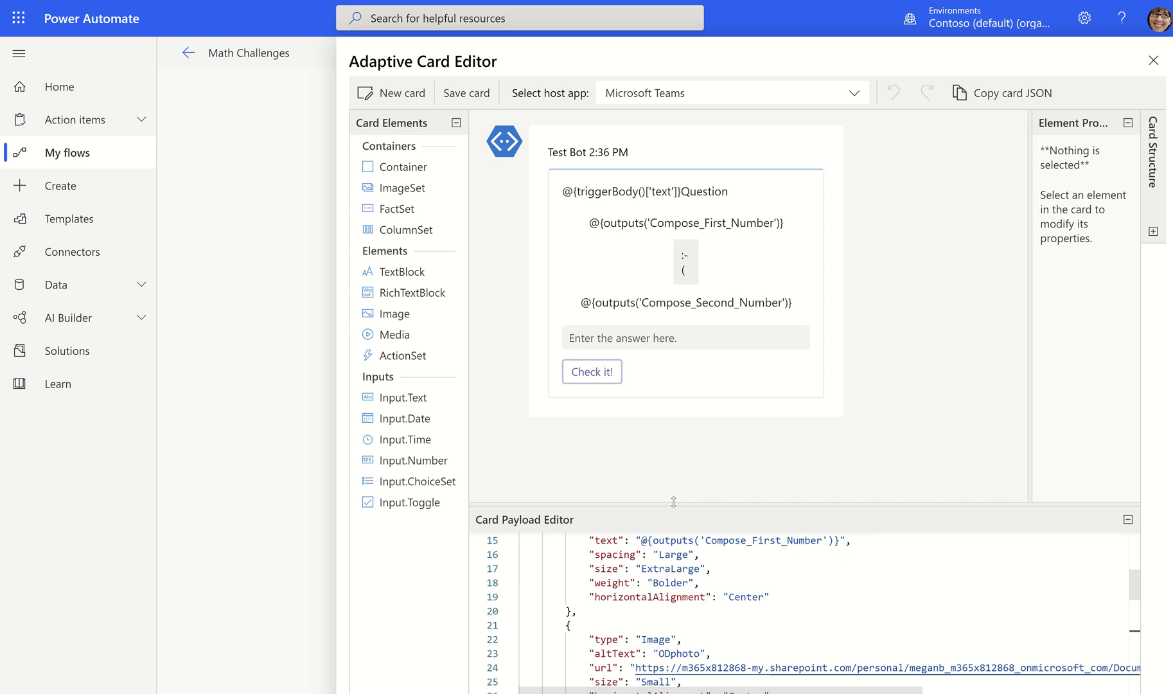
# - Select the answer box in the card preview and point out its Id acAnswer in Element Properties
pyautogui.click(737, 339)
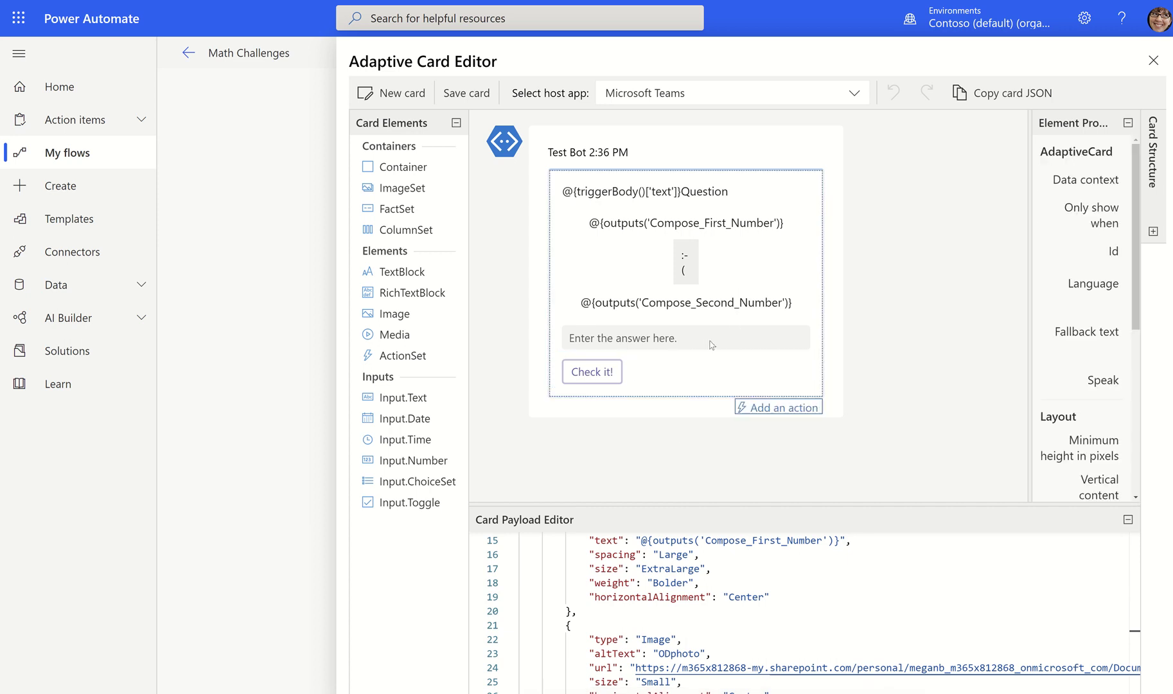
pyautogui.moveTo(1030, 402); pyautogui.dragTo(839, 461)
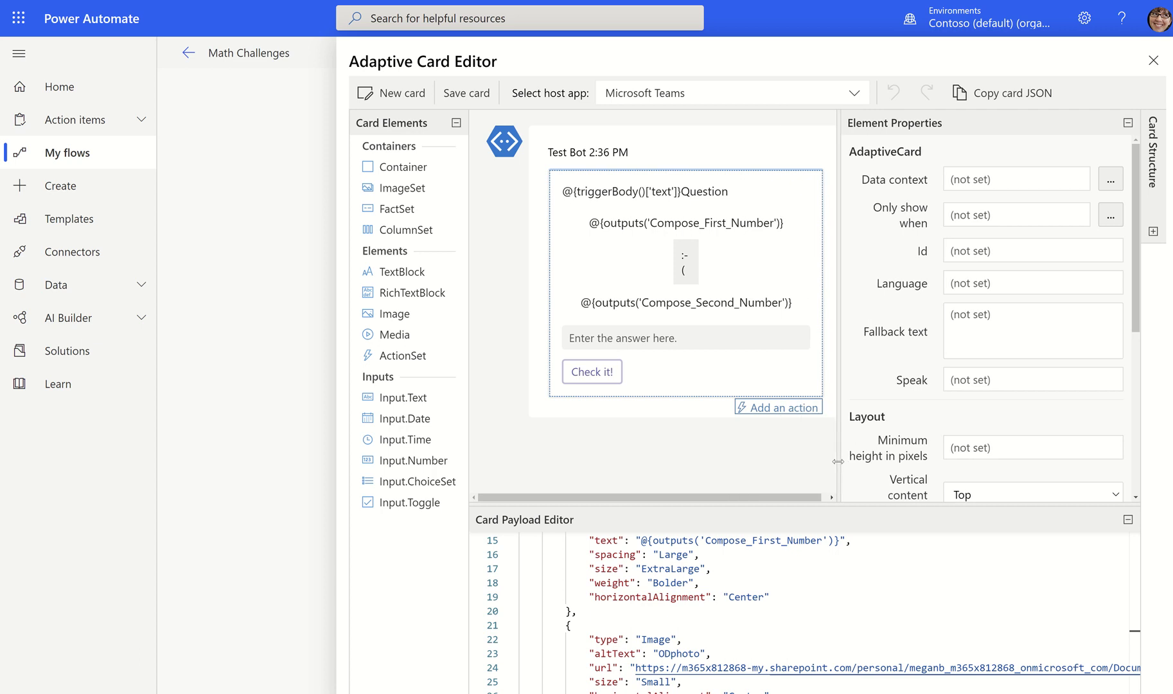
pyautogui.click(632, 338)
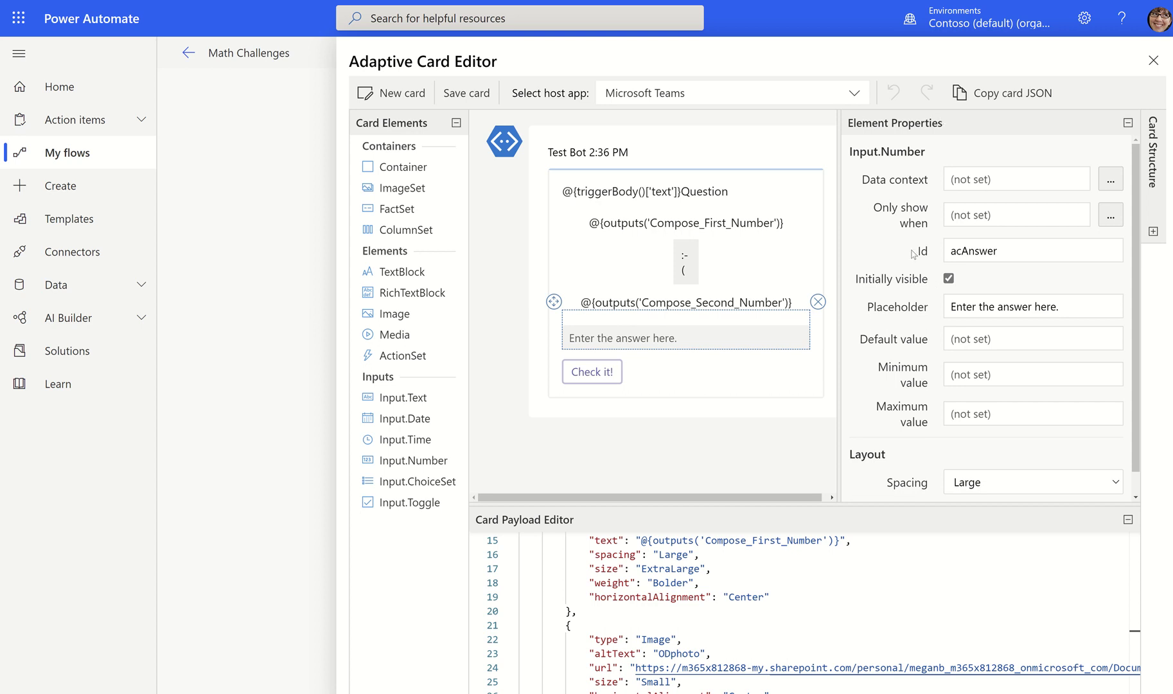
pyautogui.click(1020, 250)
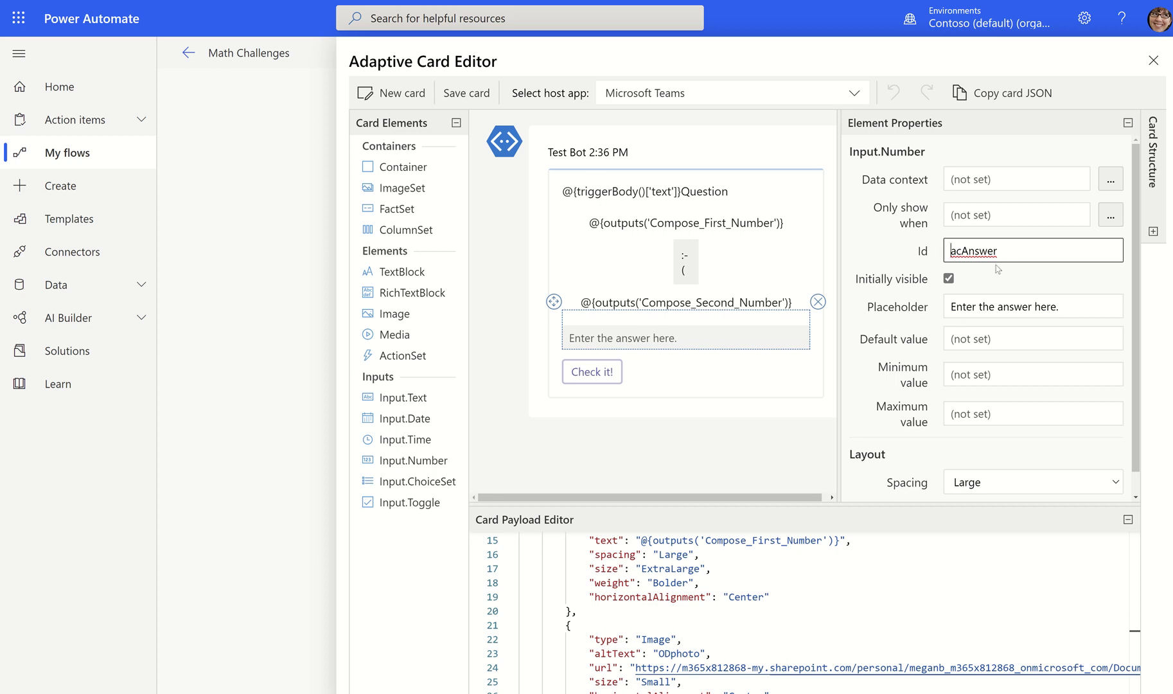
pyautogui.moveTo(963, 253); pyautogui.dragTo(944, 257)
pyautogui.click(1010, 252)
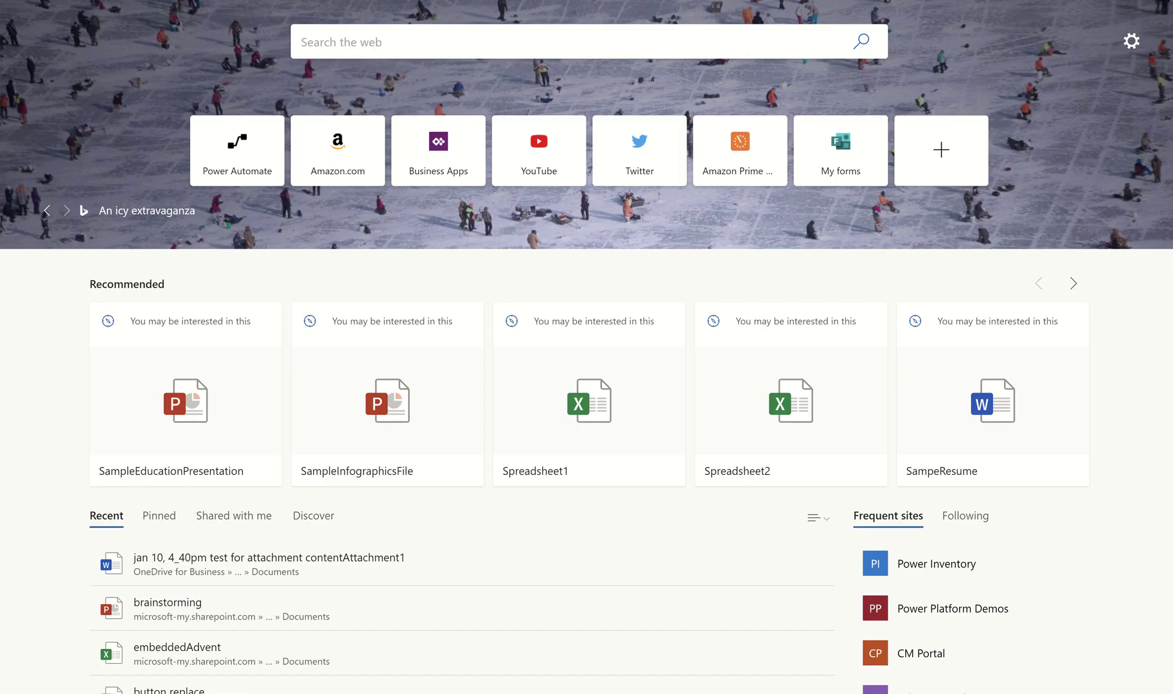
# - Go to the Adaptive Cards Designer site and load the Inputs sample card
pyautogui.write('adap')
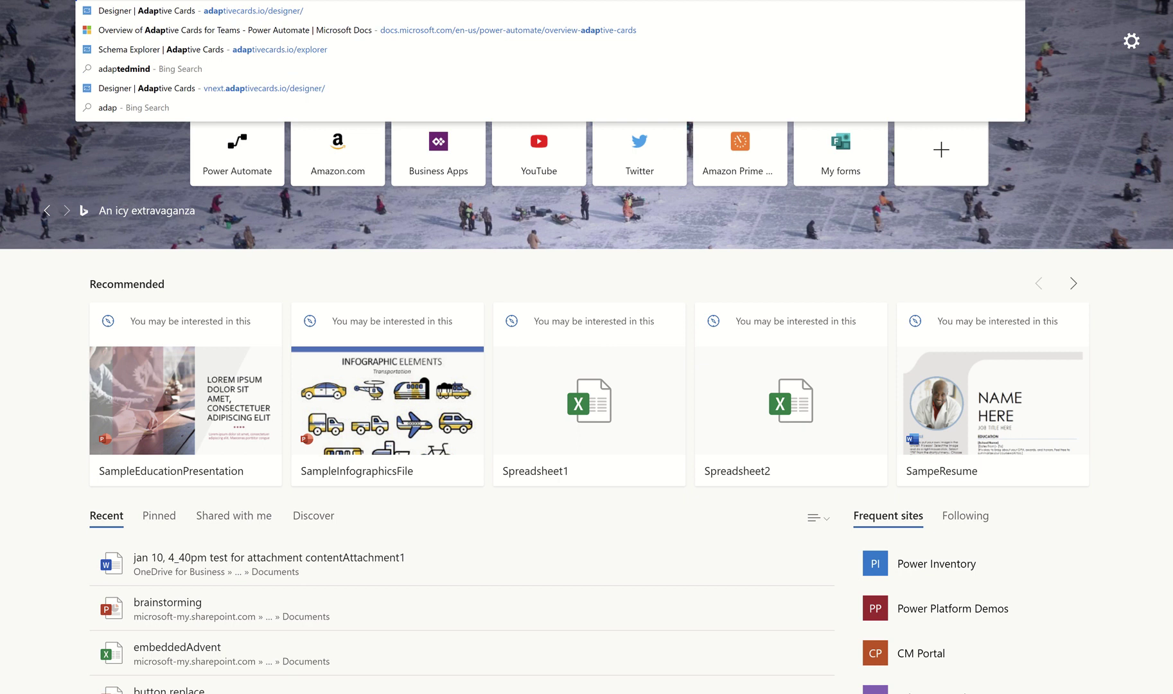
pyautogui.press('Return')
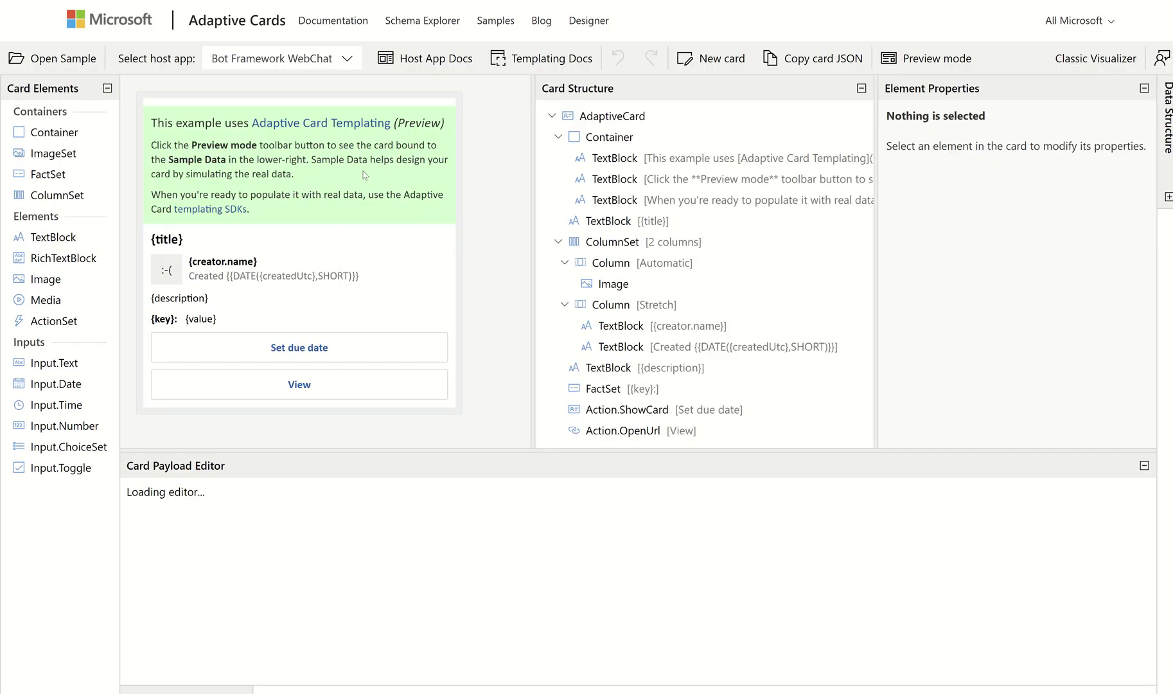
pyautogui.press('Escape')
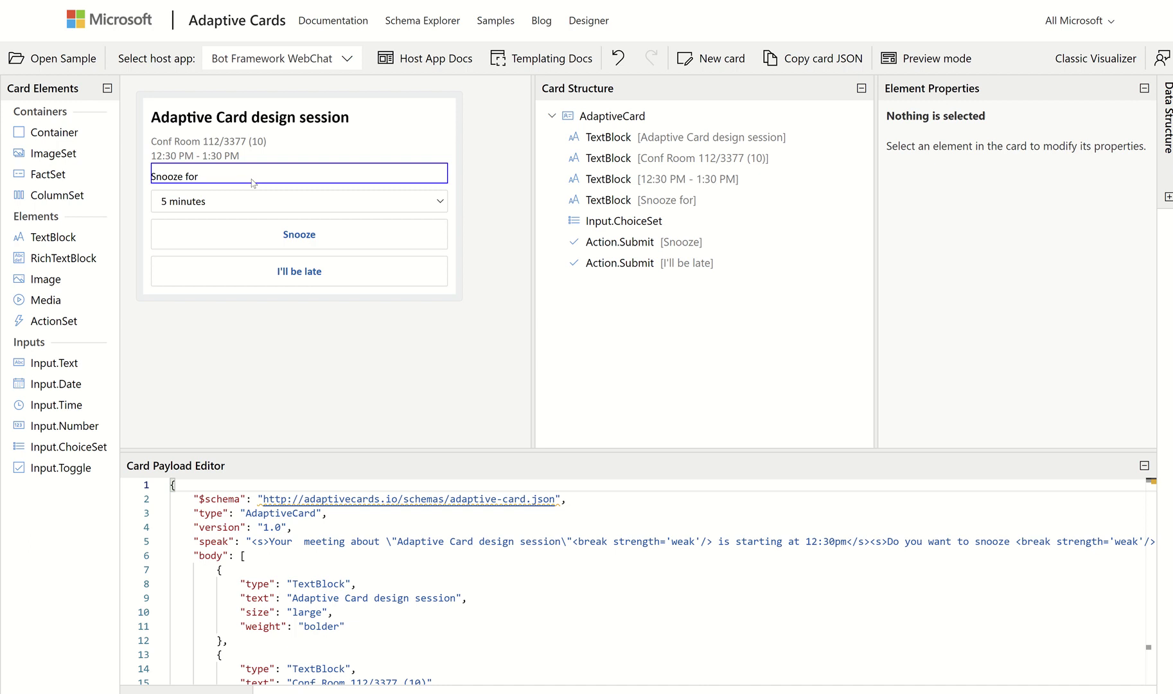
pyautogui.click(71, 67)
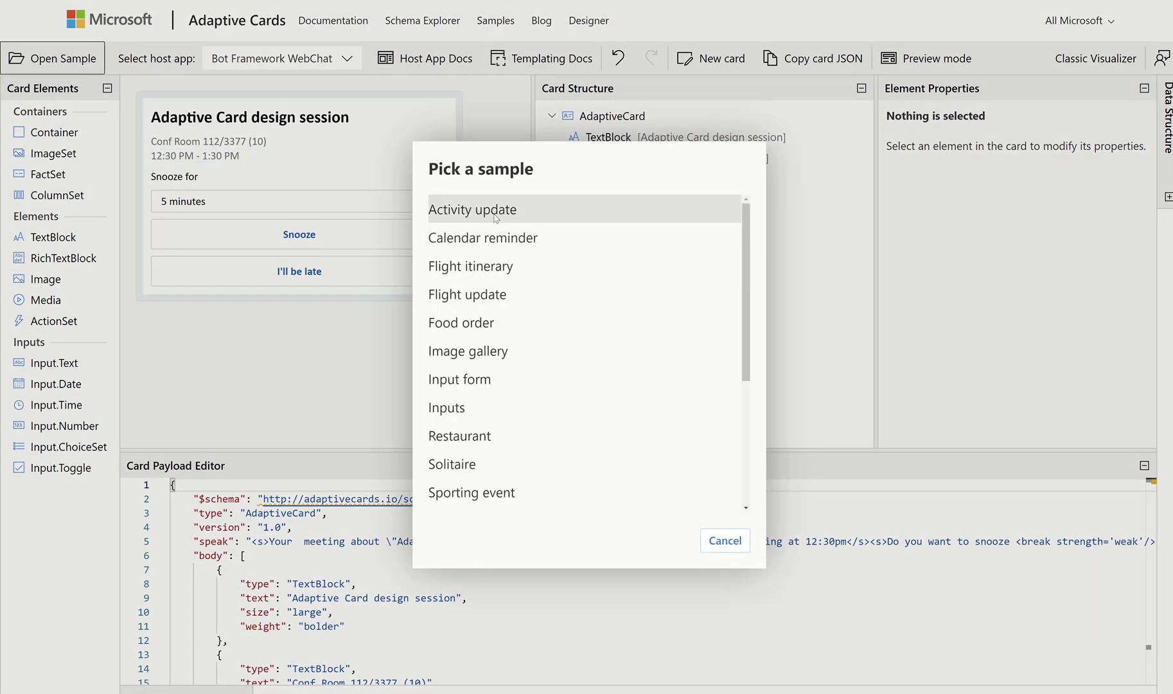
pyautogui.click(460, 436)
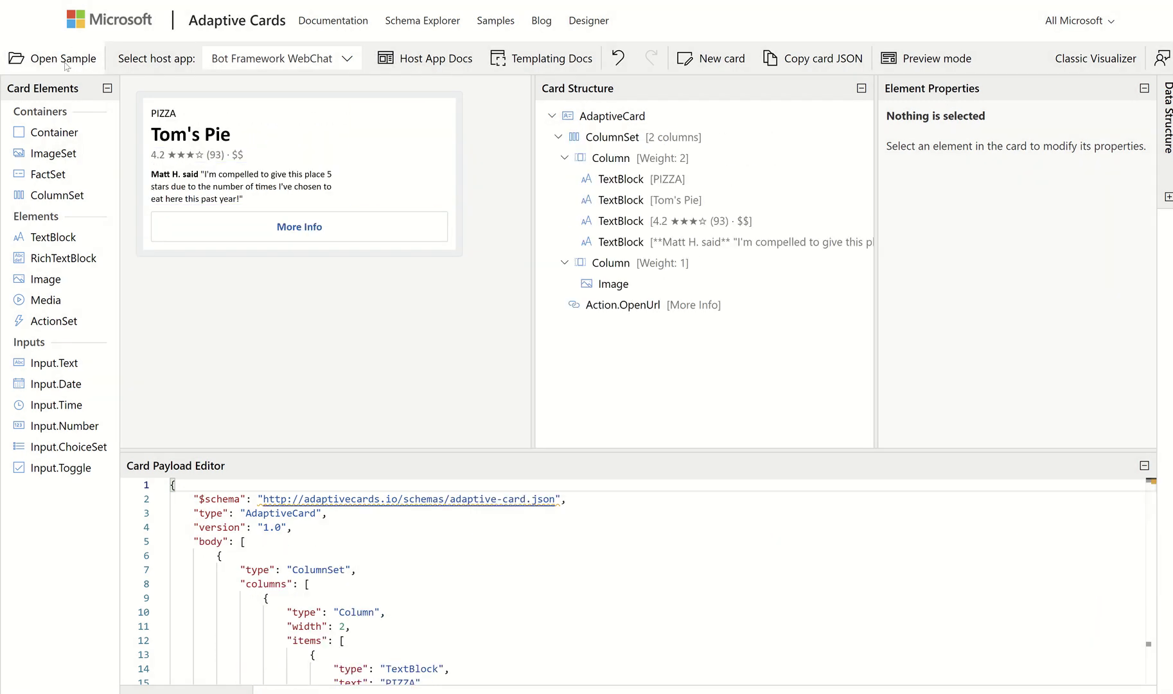
pyautogui.click(67, 65)
pyautogui.click(465, 407)
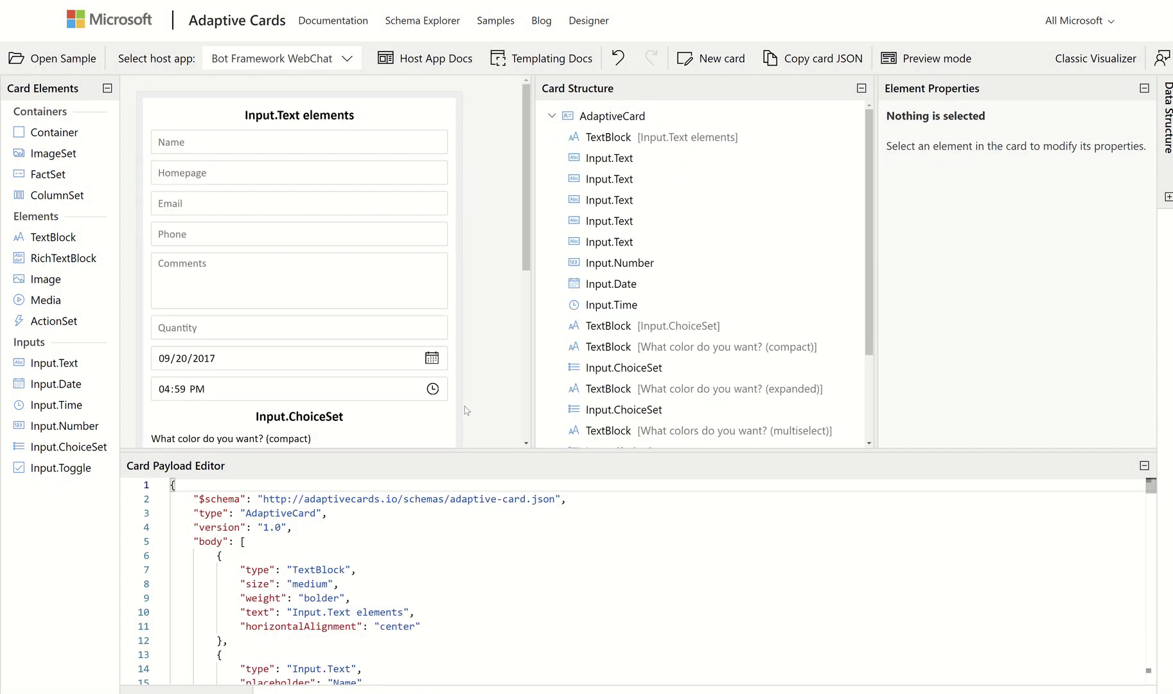
# - Change the sample's Name and Homepage input Ids to acName and acHomePage
pyautogui.click(251, 142)
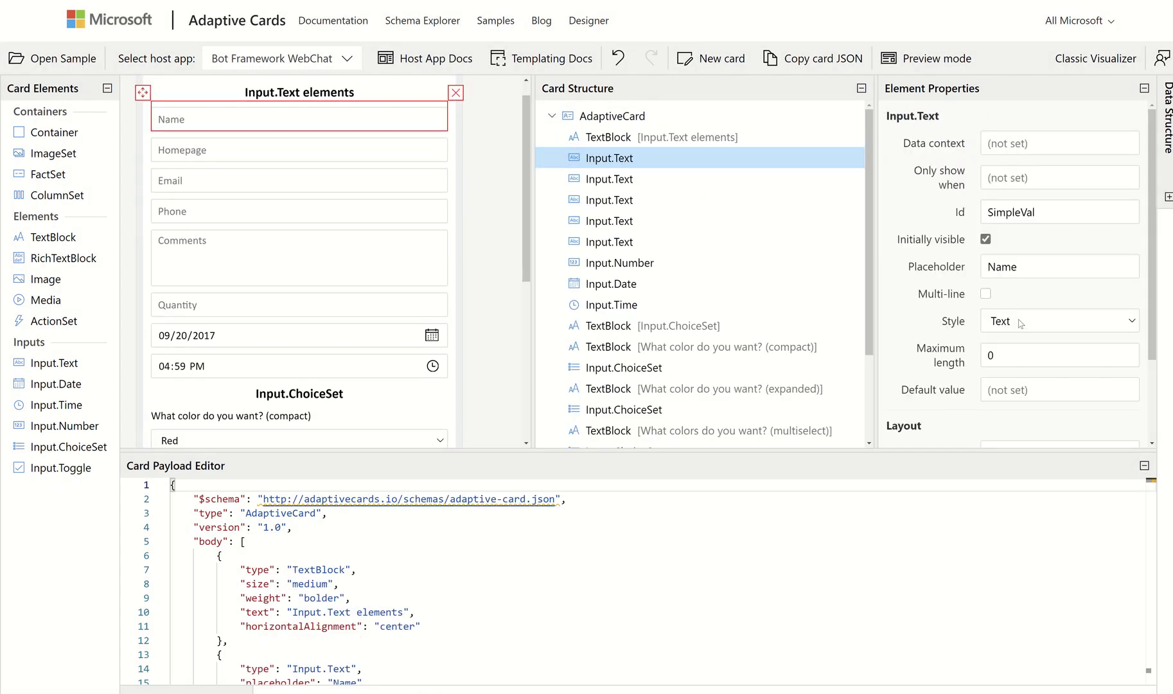
pyautogui.moveTo(1055, 212); pyautogui.dragTo(942, 221)
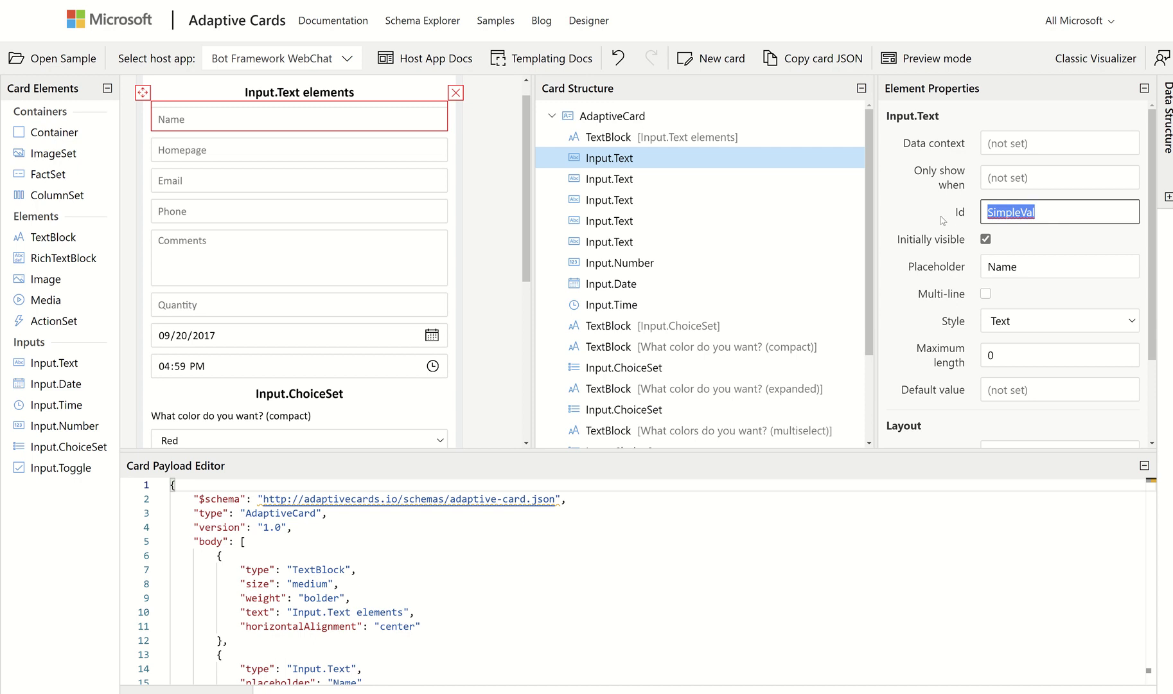
pyautogui.write('acName')
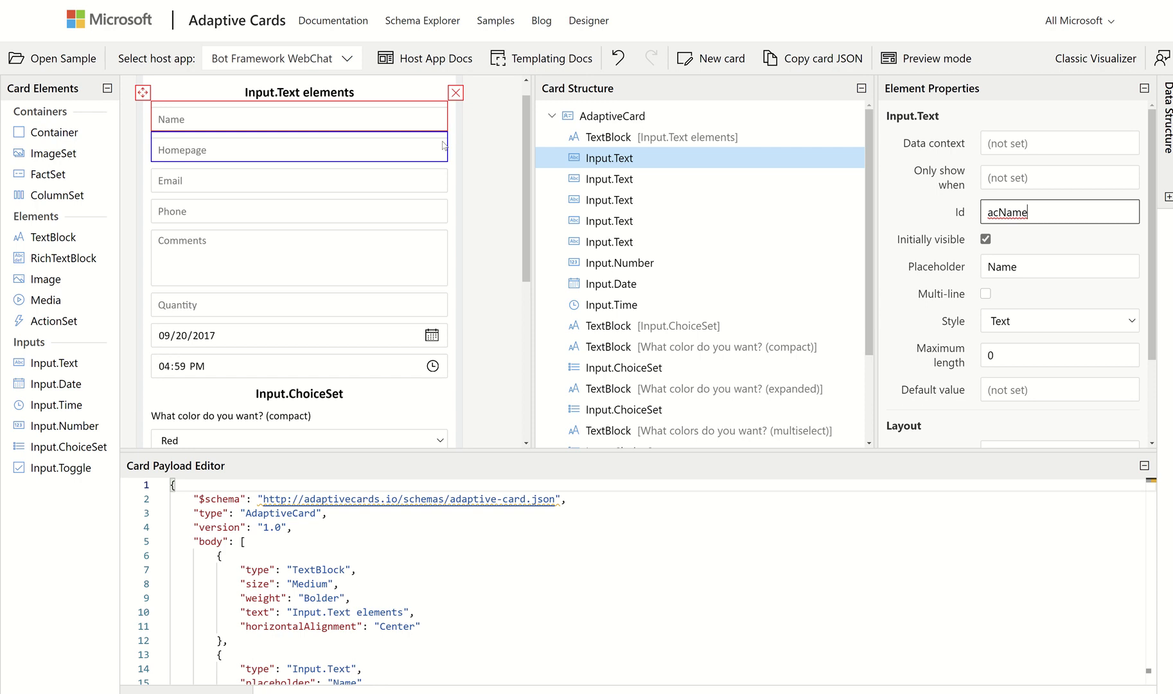
pyautogui.click(379, 155)
pyautogui.doubleClick(1062, 212)
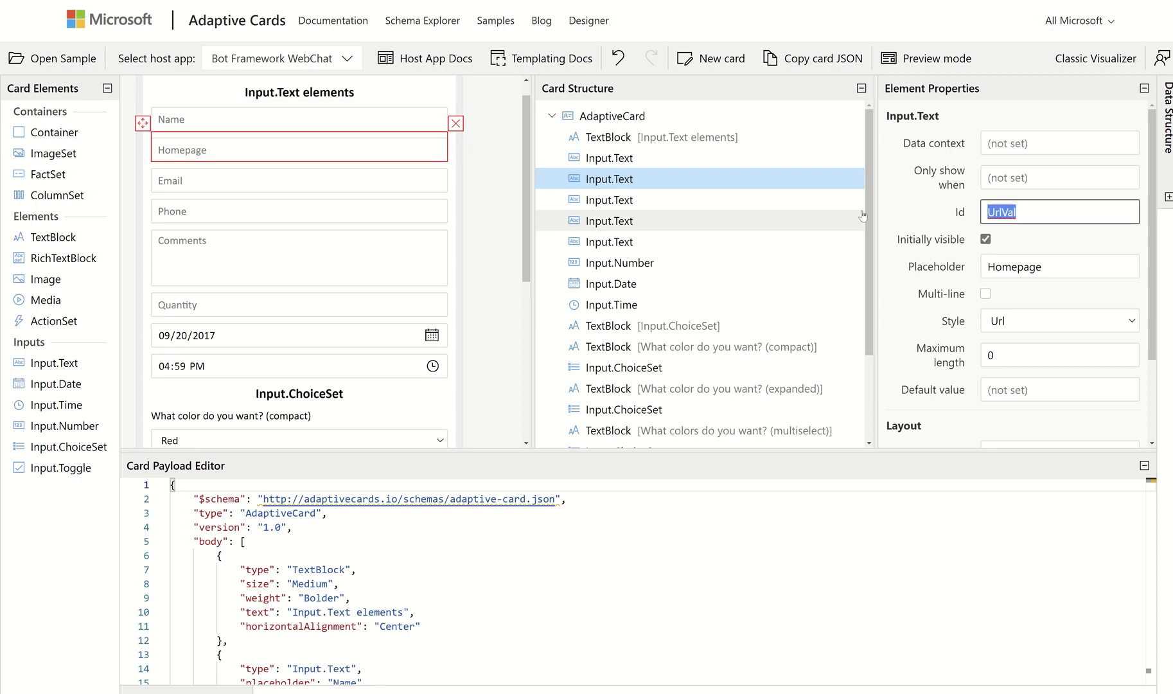
pyautogui.write('acHome')
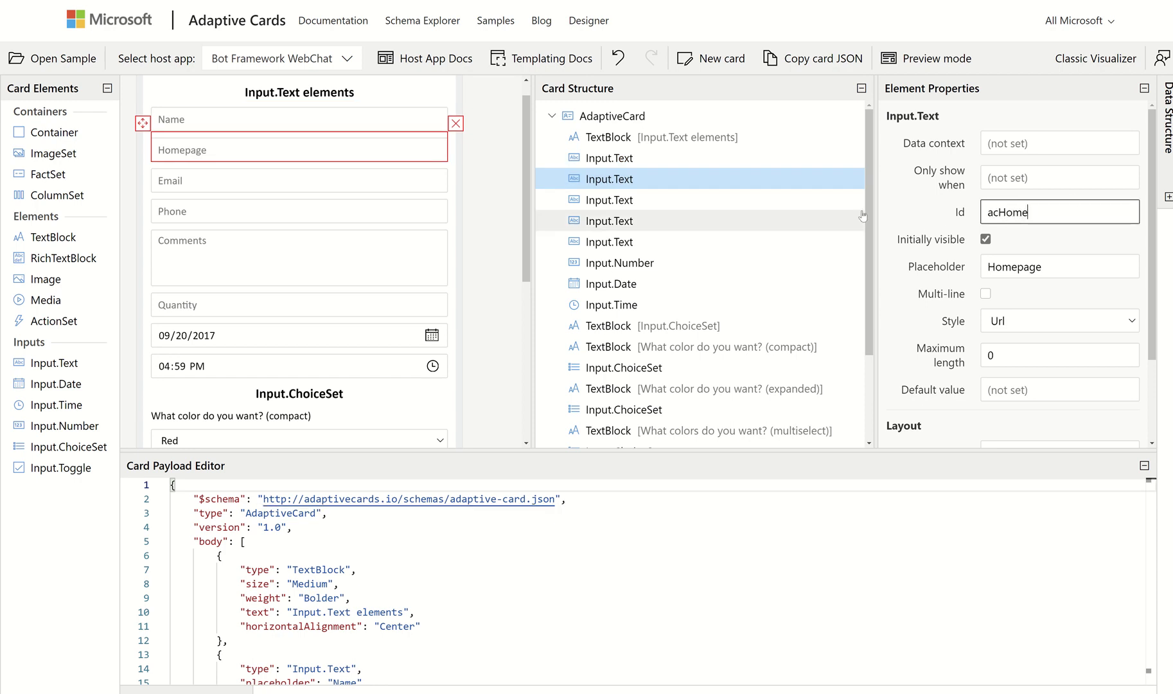
pyautogui.write('Page')
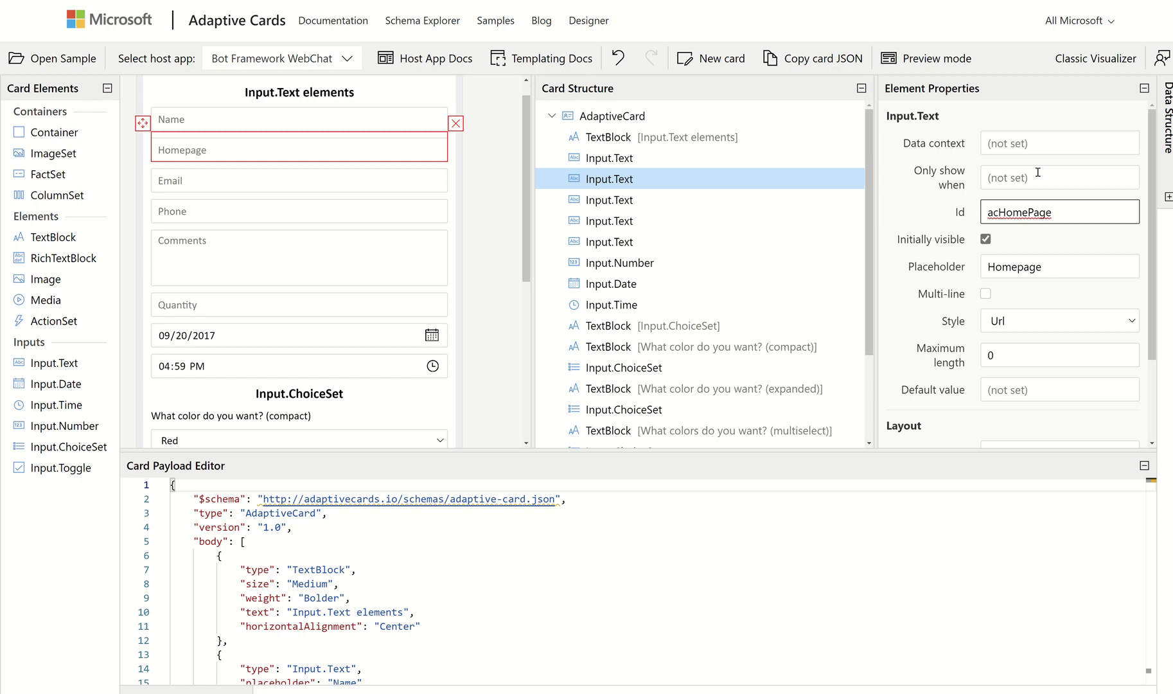
pyautogui.click(1037, 175)
pyautogui.click(1011, 217)
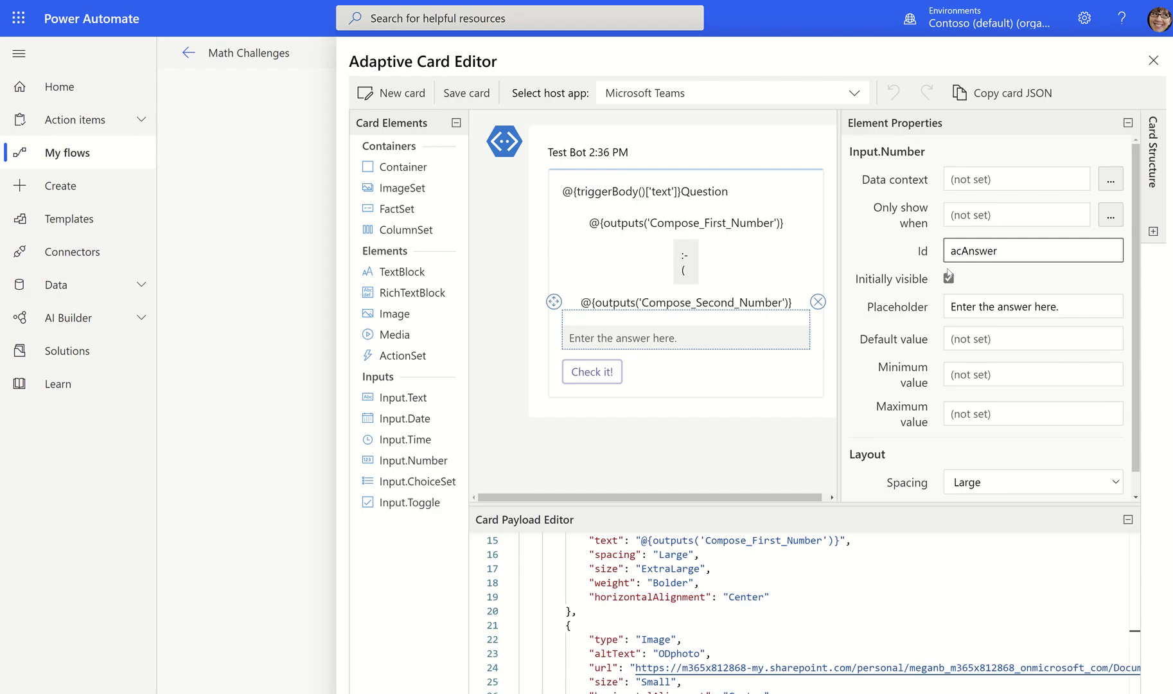
# - Save the card, review both Compose outputs(...) expressions, and save Math Challenges
pyautogui.click(461, 94)
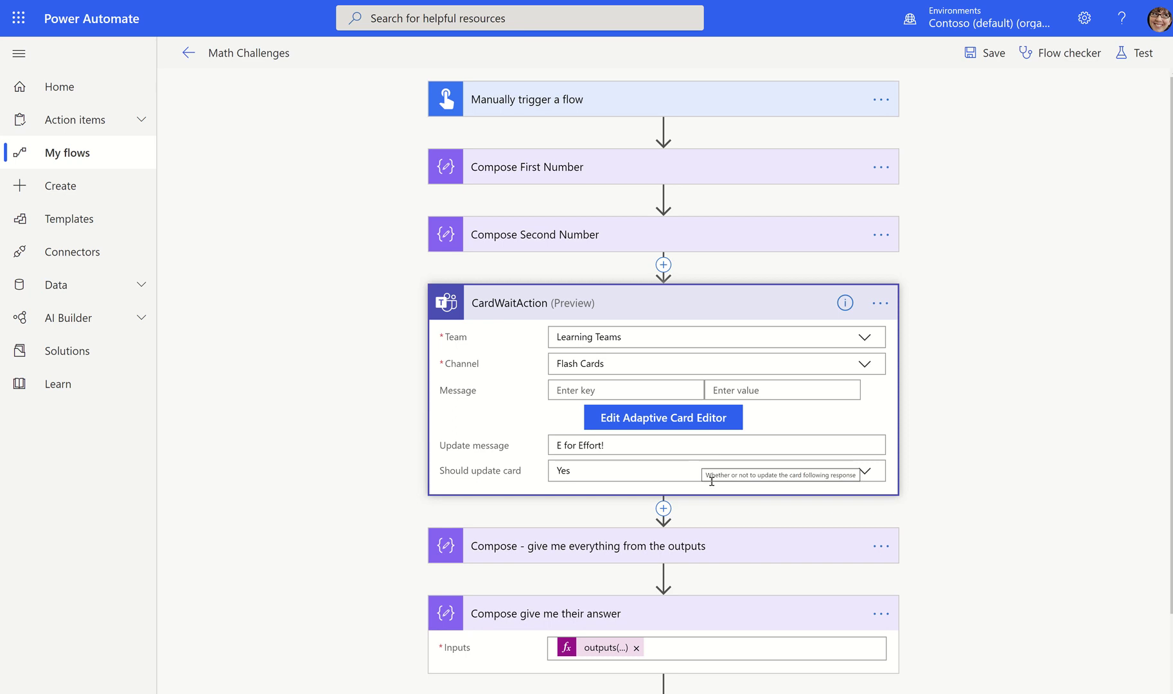
pyautogui.click(706, 546)
pyautogui.scroll(-2, 706, 545)
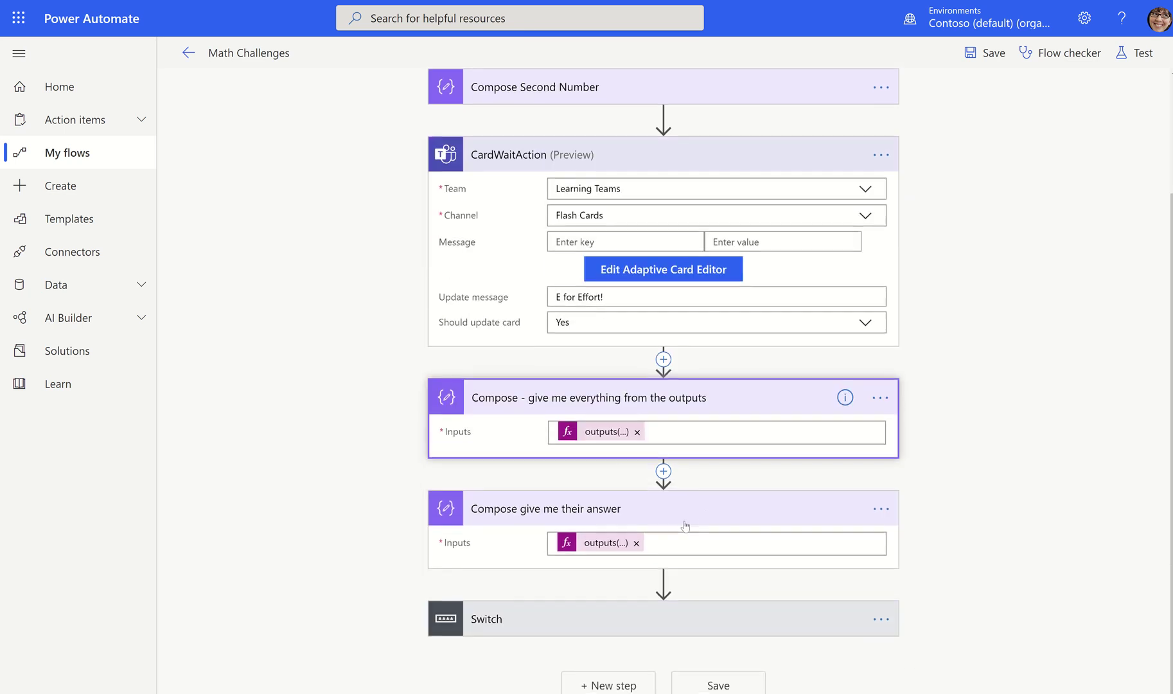
pyautogui.click(607, 430)
pyautogui.click(606, 560)
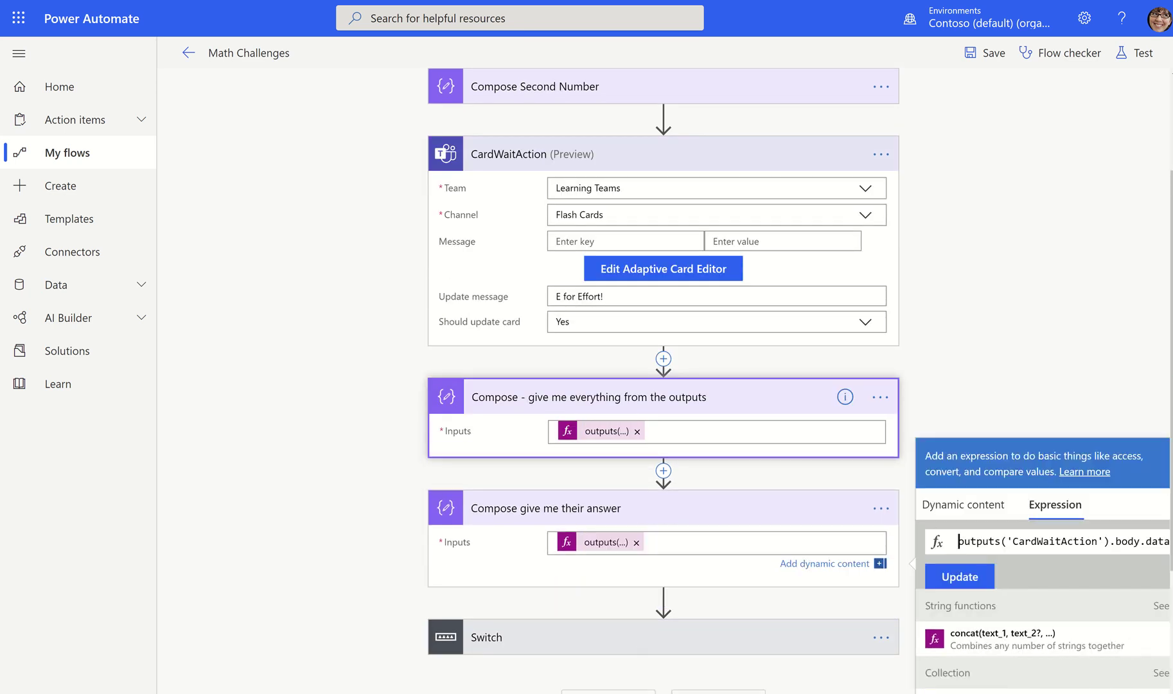
pyautogui.press('End')
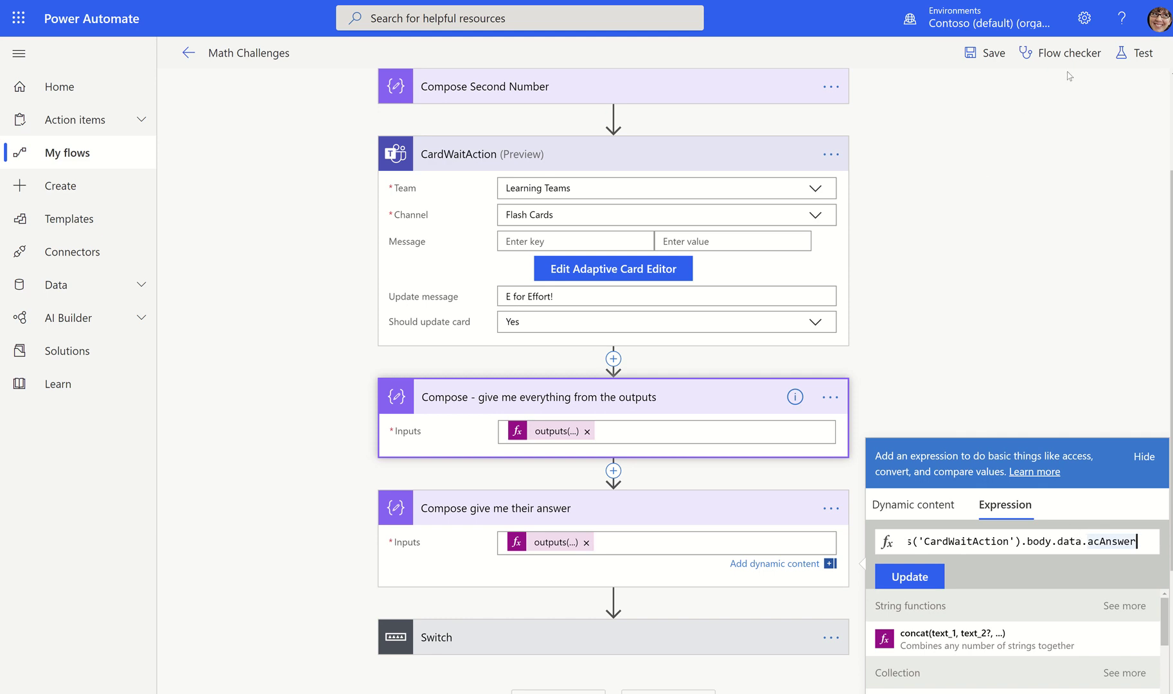
pyautogui.click(966, 59)
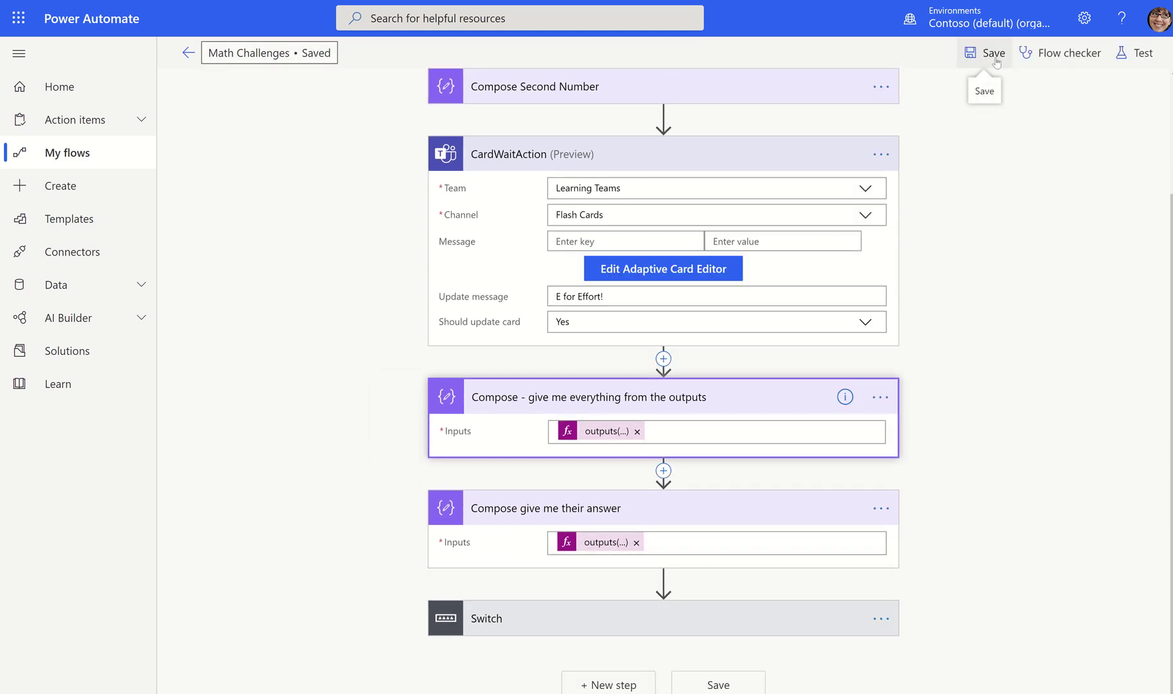
# - Switch Experimental Features On in Power Automate settings, save, and refresh the flow page
pyautogui.click(1085, 18)
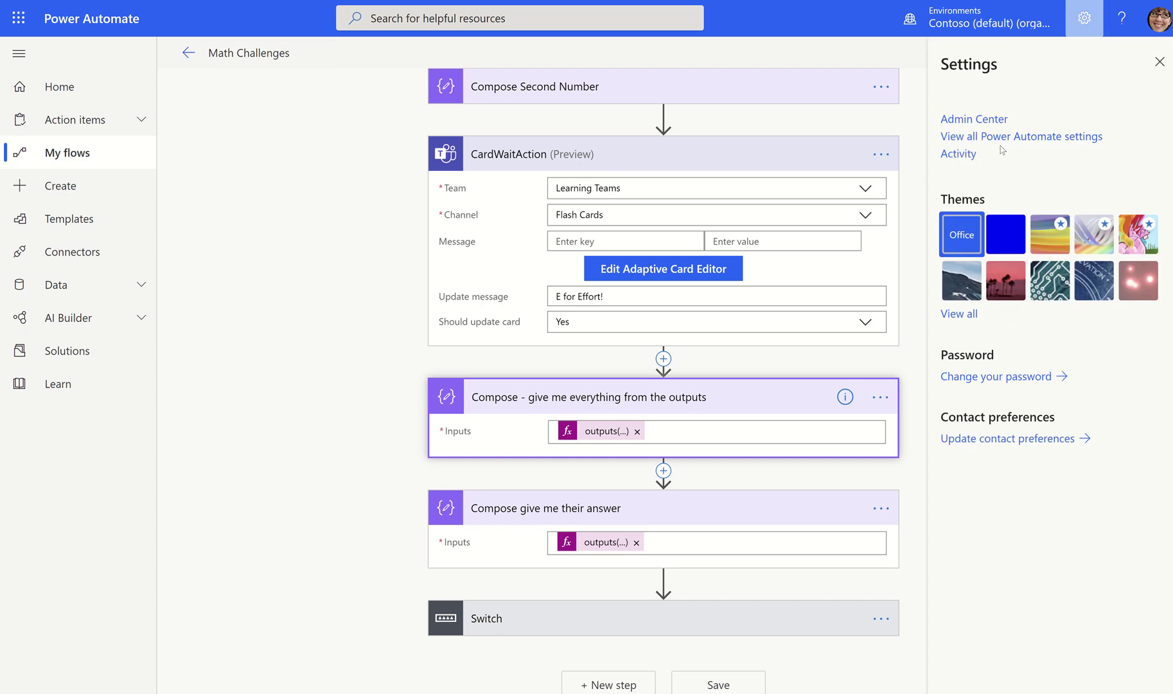
pyautogui.click(1010, 135)
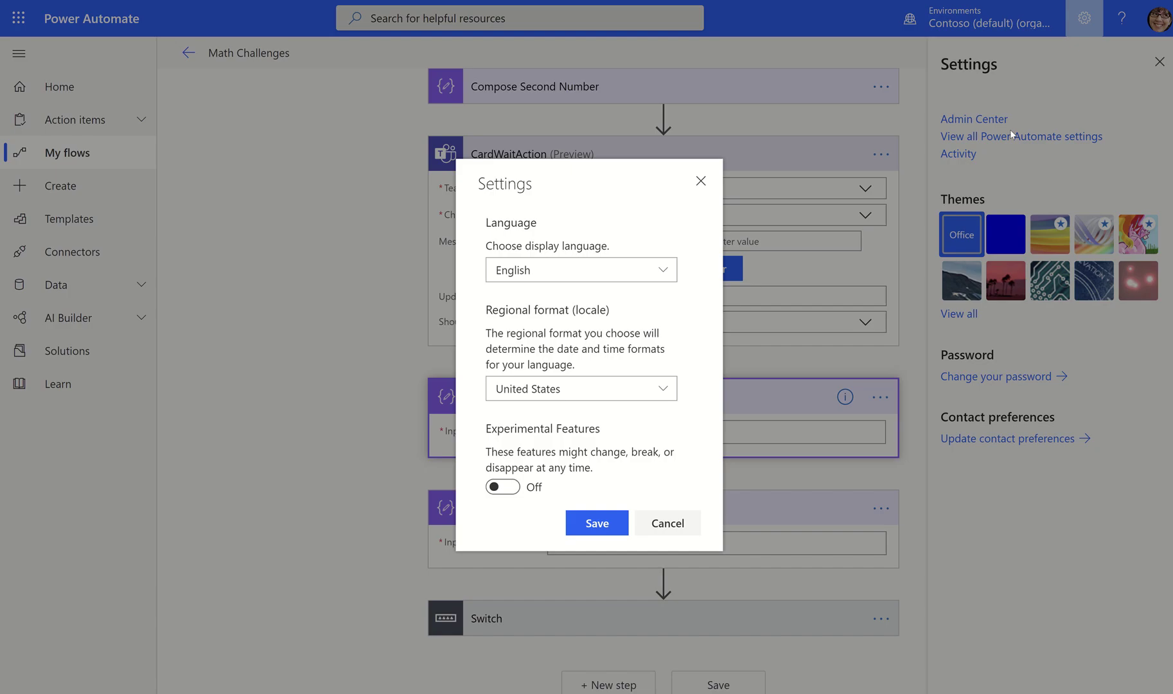
pyautogui.click(502, 486)
pyautogui.click(597, 522)
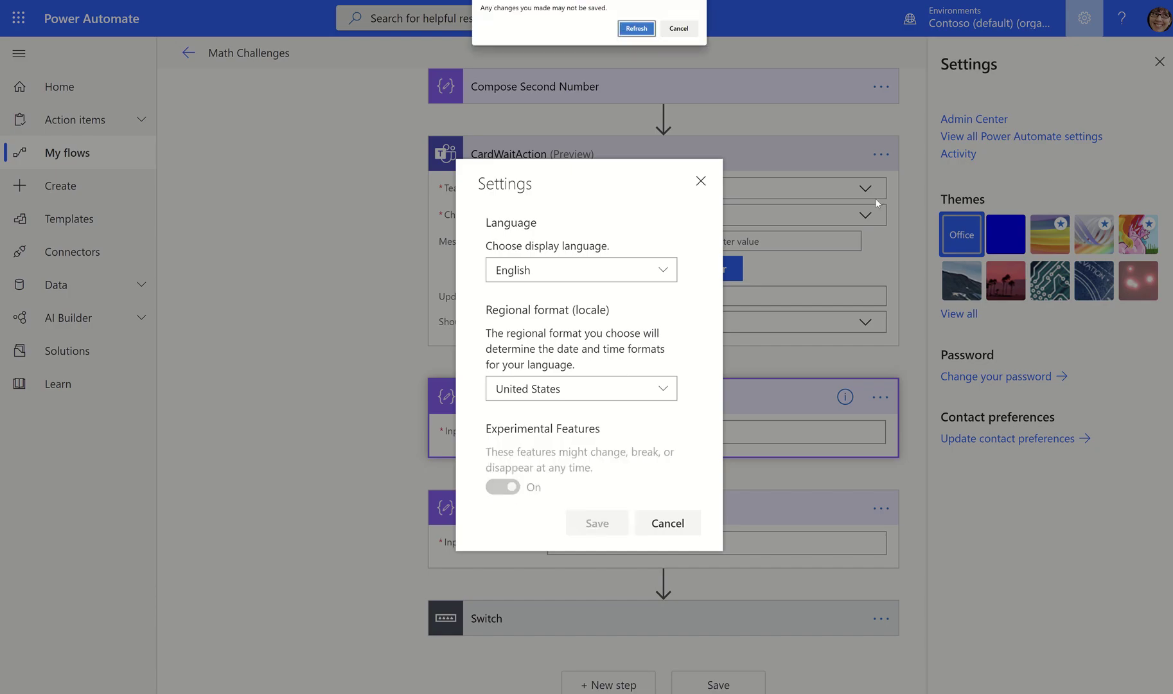
pyautogui.click(636, 29)
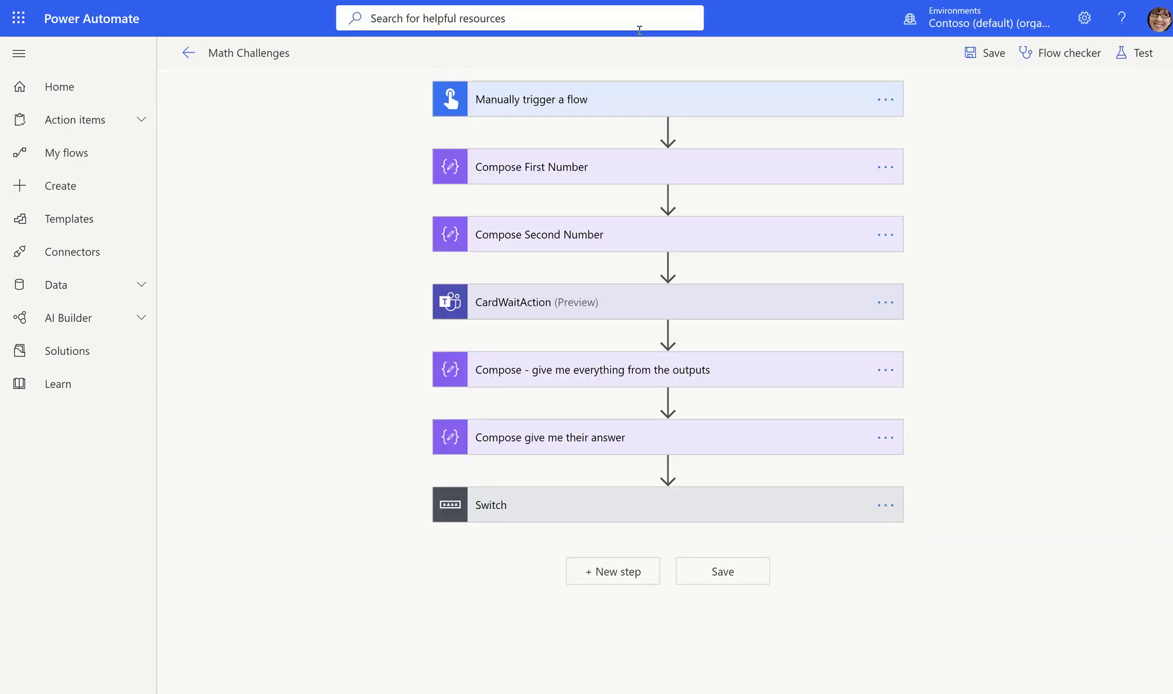
# - Replace the answer Compose's body.data.acAnswer token with the expression outputs('CardWaitAction').body.data.acAnswer
pyautogui.click(613, 441)
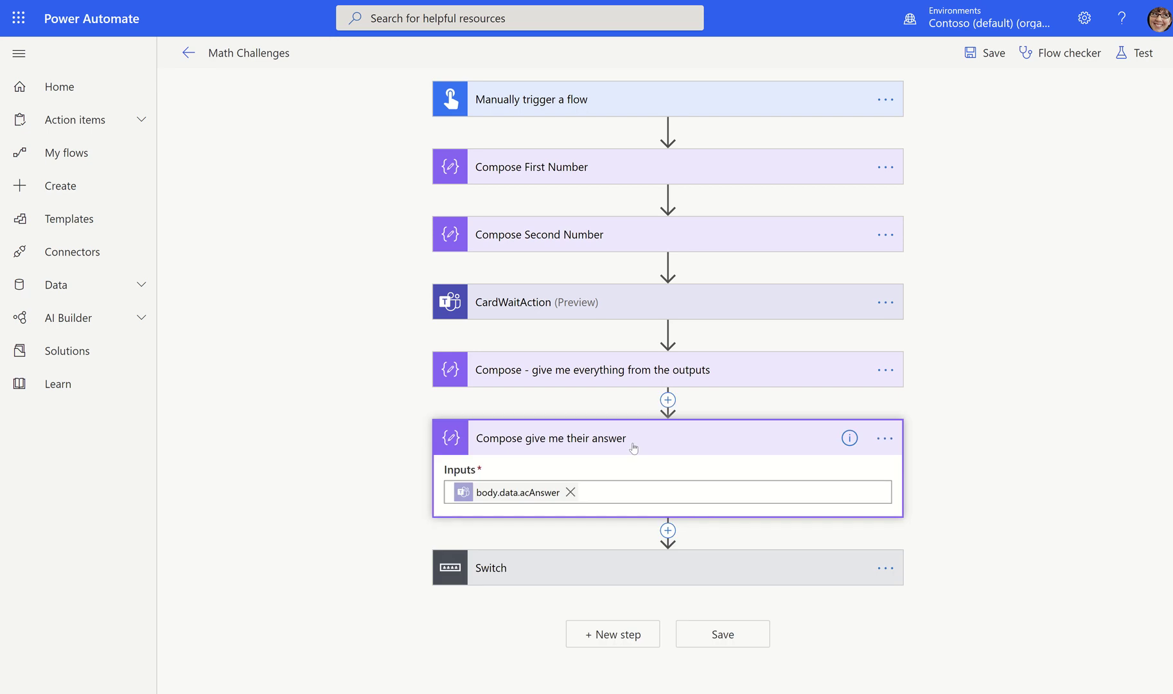
pyautogui.click(634, 492)
pyautogui.click(880, 471)
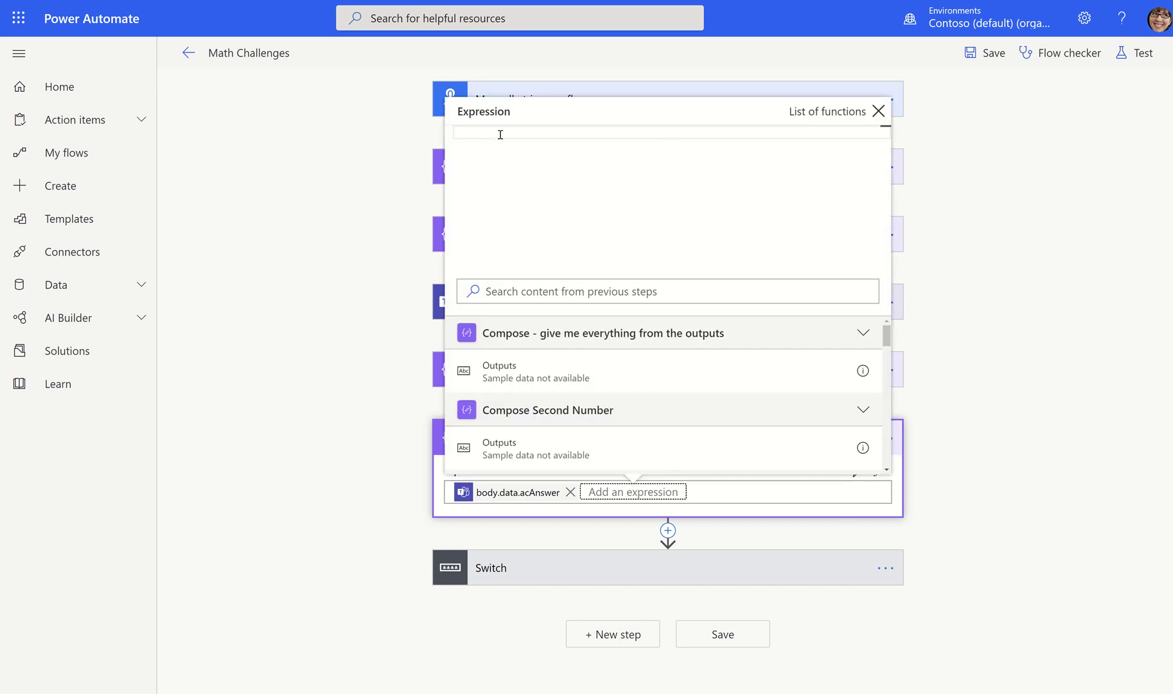
pyautogui.write("outputs('CardWaitAction').body.data.acAnswer")
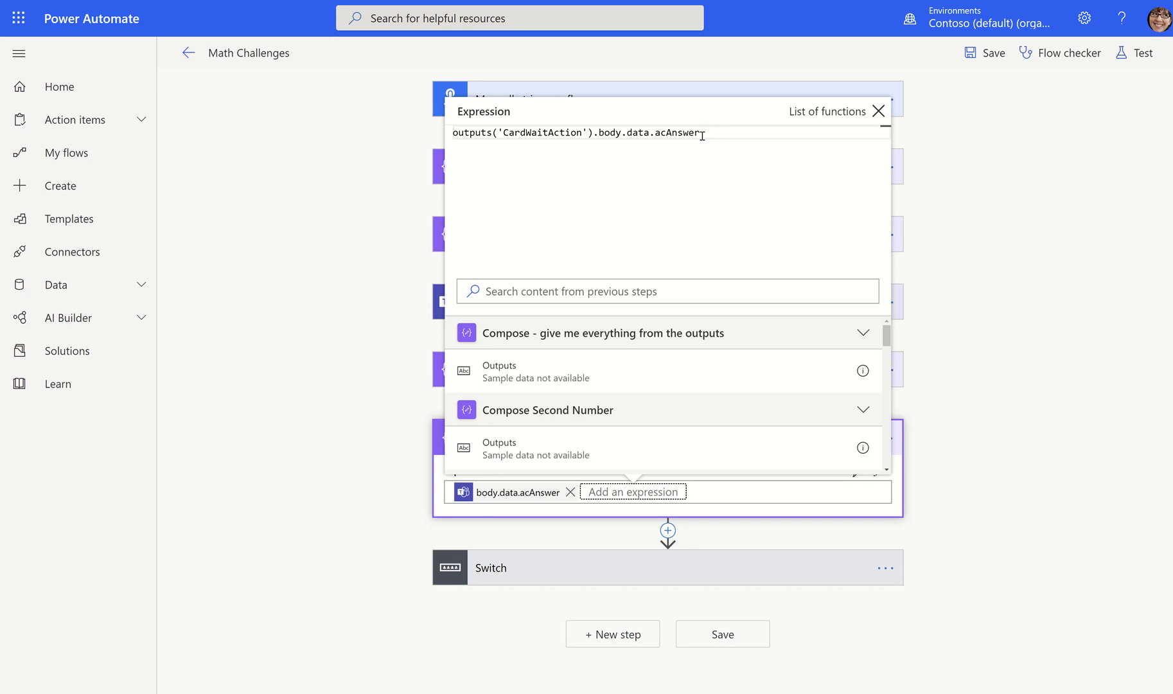
pyautogui.click(707, 88)
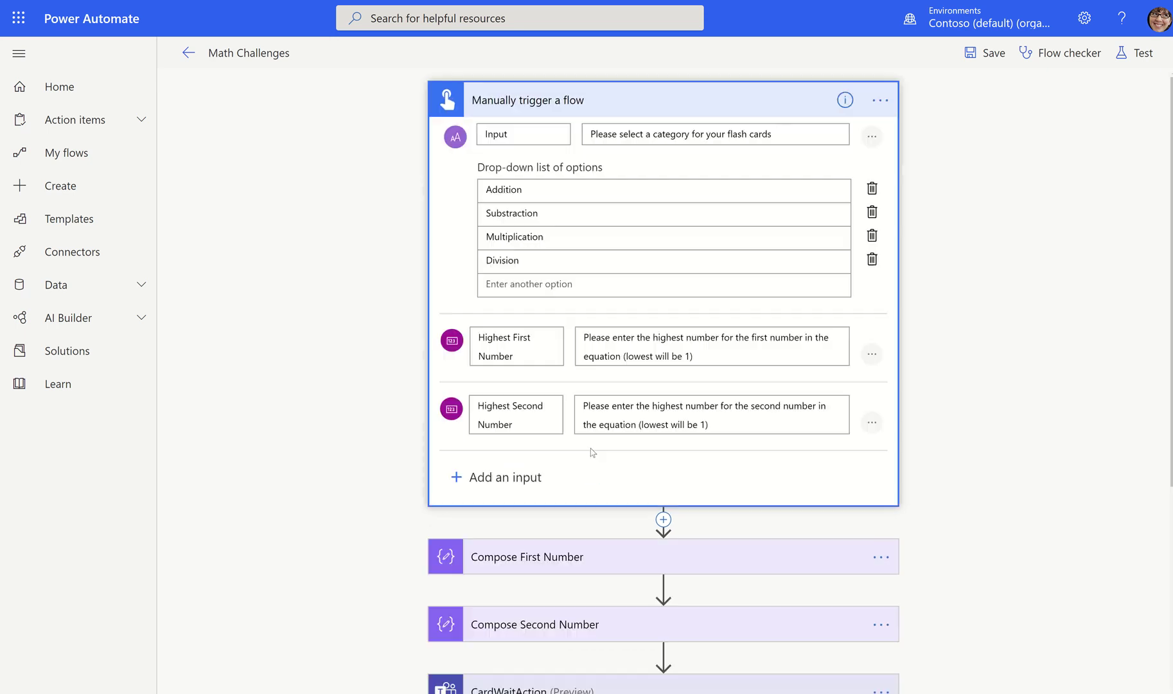
pyautogui.scroll(-5, 640, 578)
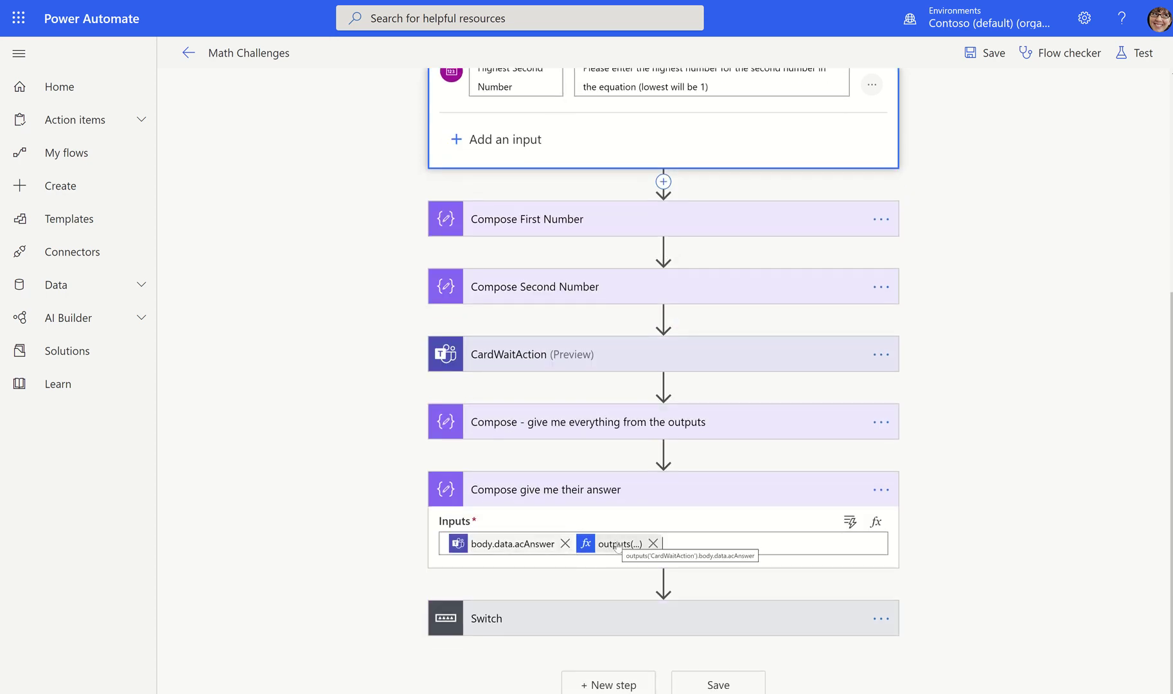
pyautogui.click(565, 543)
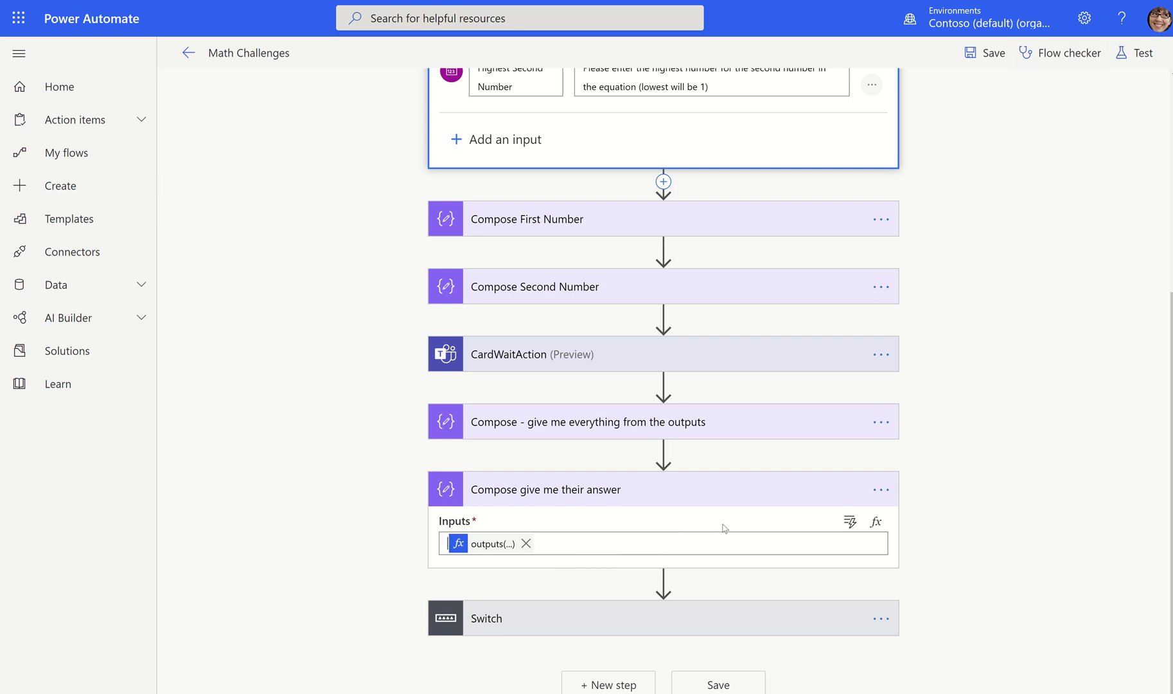
# - Browse the answer Compose's dynamic values list, collapsing its output, Compose and trigger groups
pyautogui.click(625, 548)
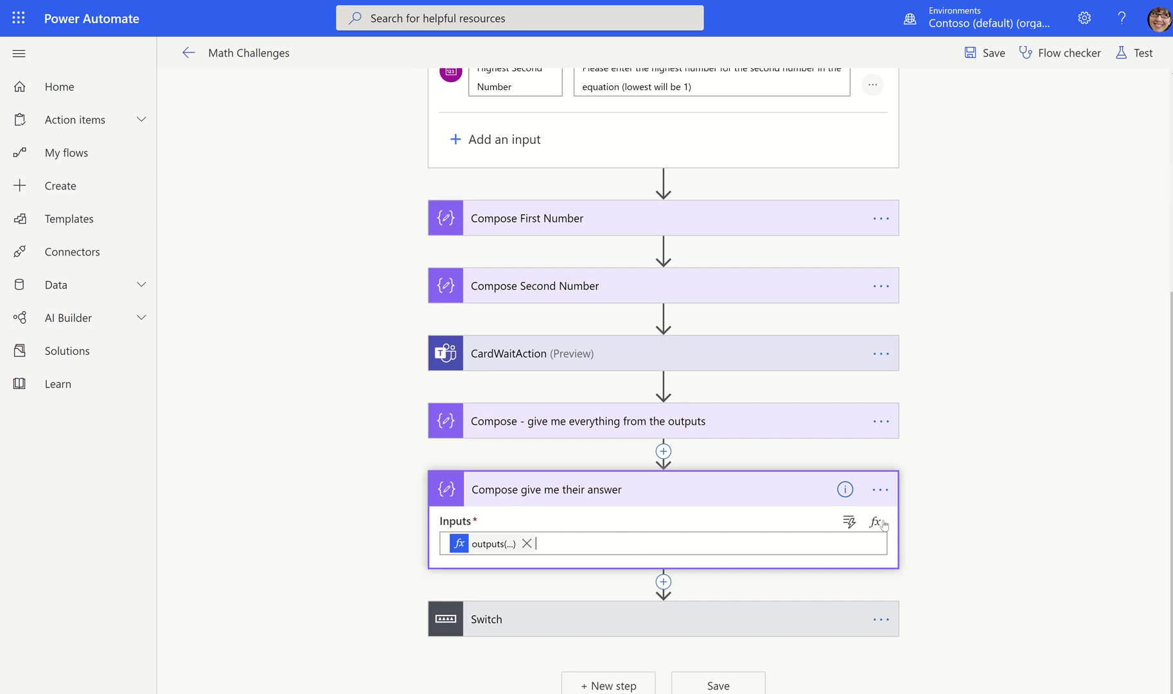
pyautogui.click(849, 521)
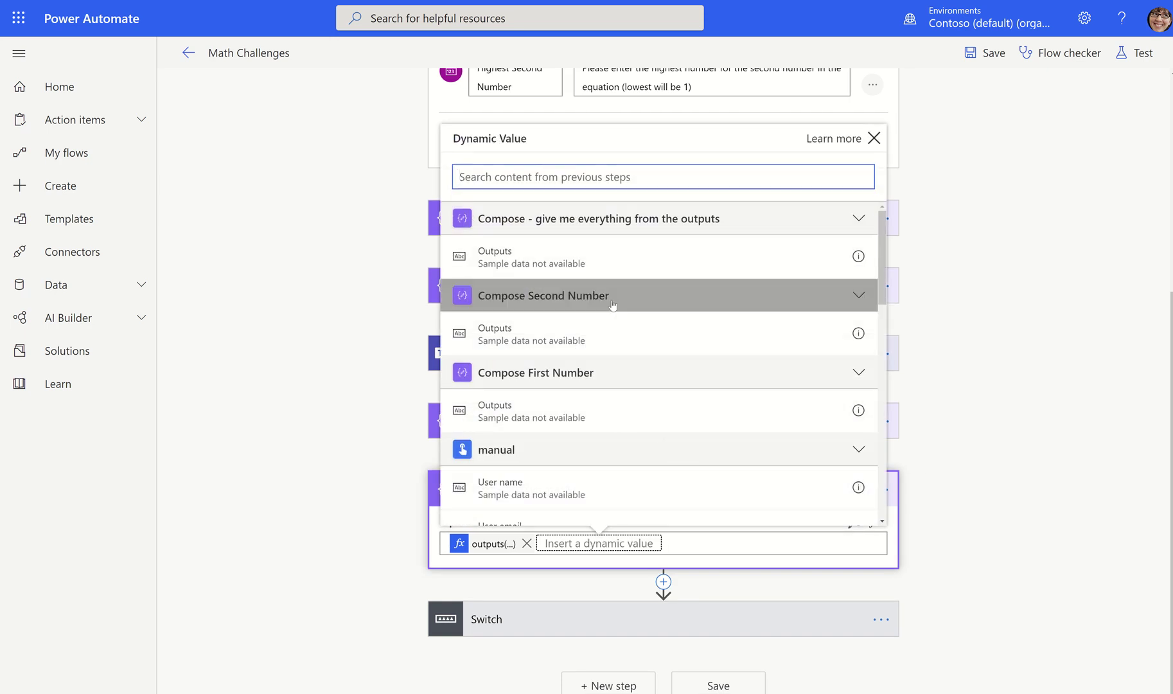
pyautogui.scroll(-1, 645, 327)
pyautogui.scroll(1, 724, 253)
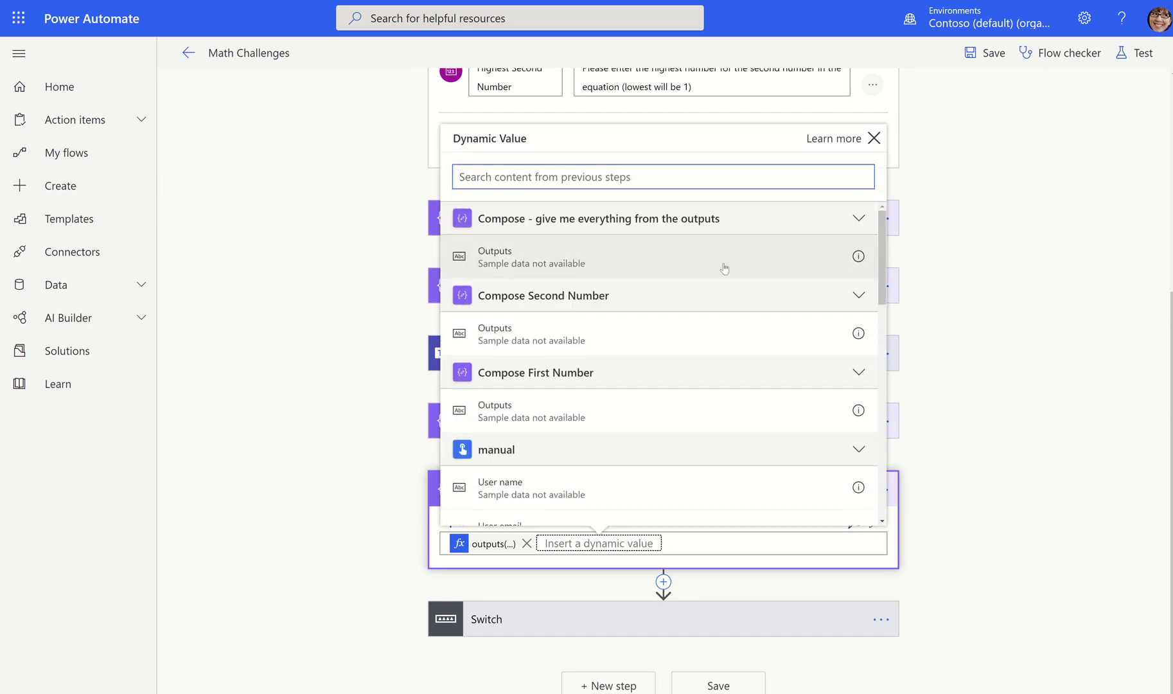
pyautogui.click(726, 219)
pyautogui.click(745, 255)
pyautogui.click(733, 287)
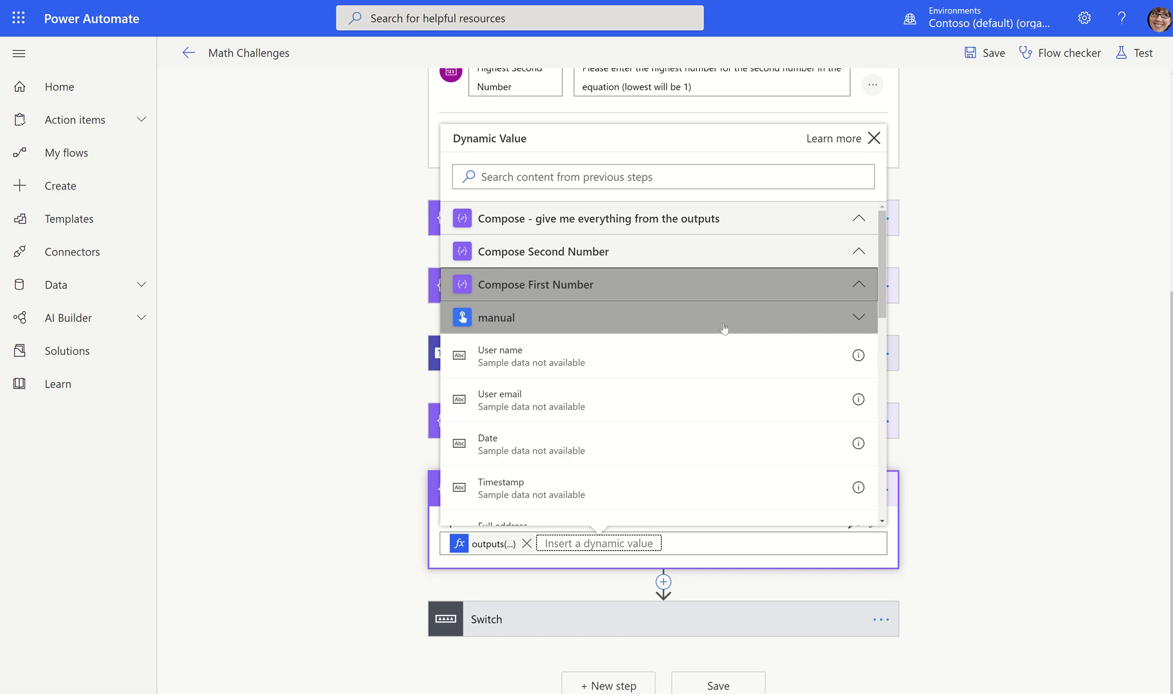
pyautogui.click(724, 326)
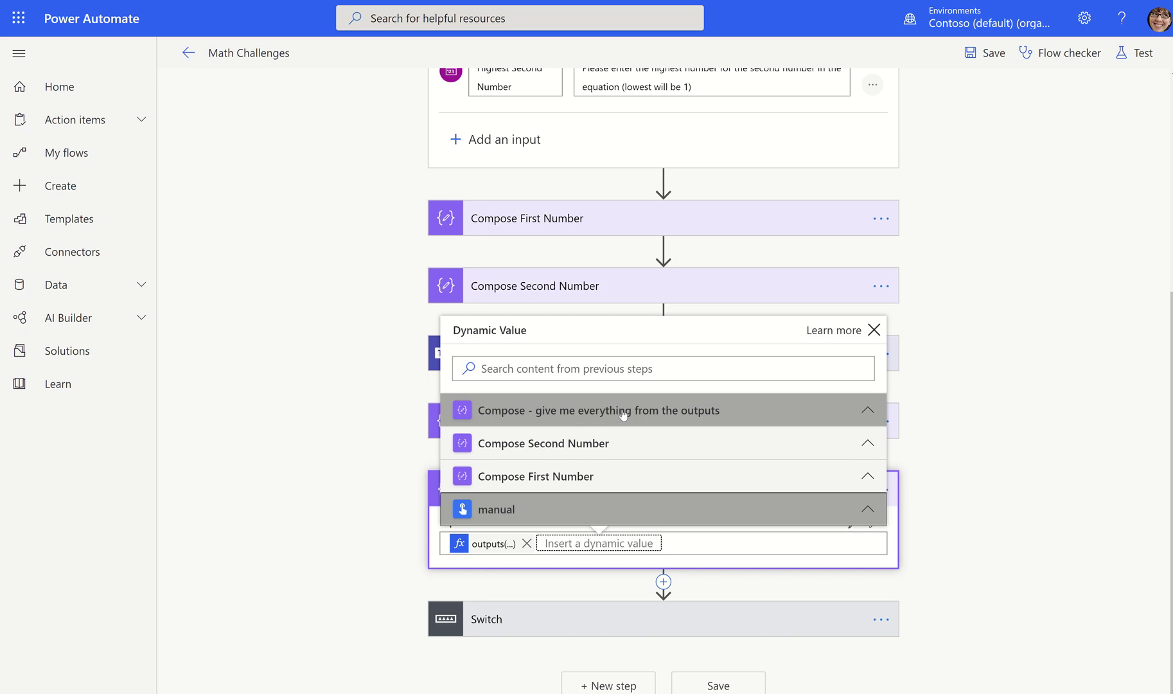
pyautogui.click(874, 331)
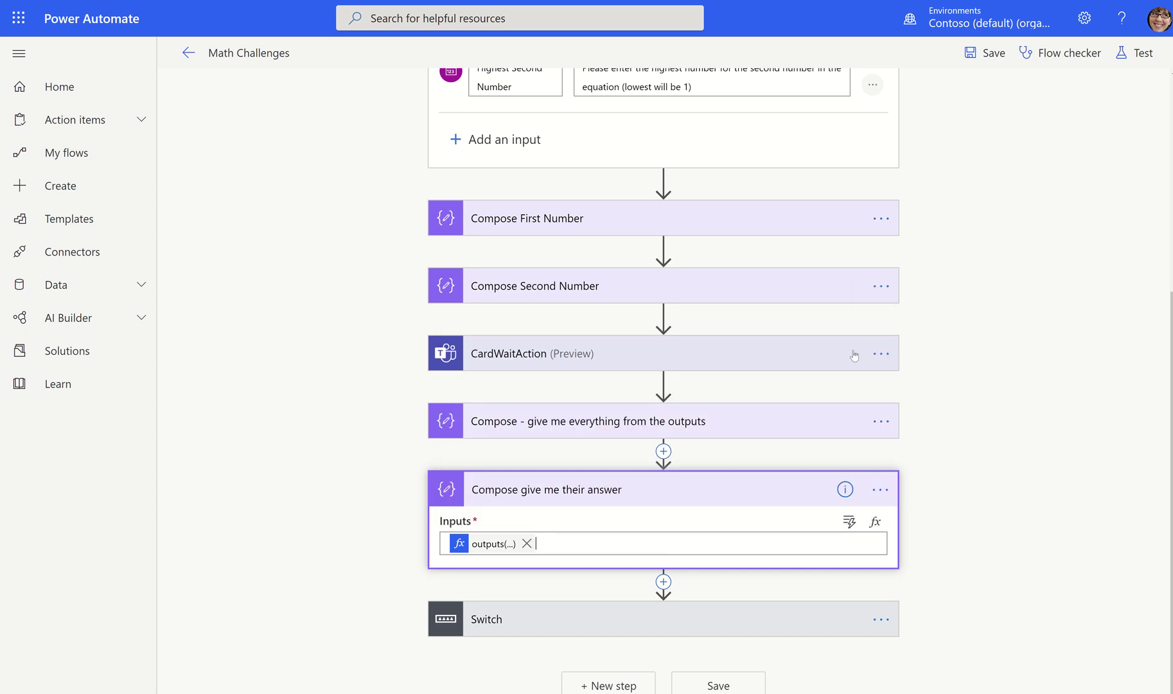
# - Open the outputs('CardWaitAction').body.data.acAnswer expression in the Expression editor for review
pyautogui.click(471, 544)
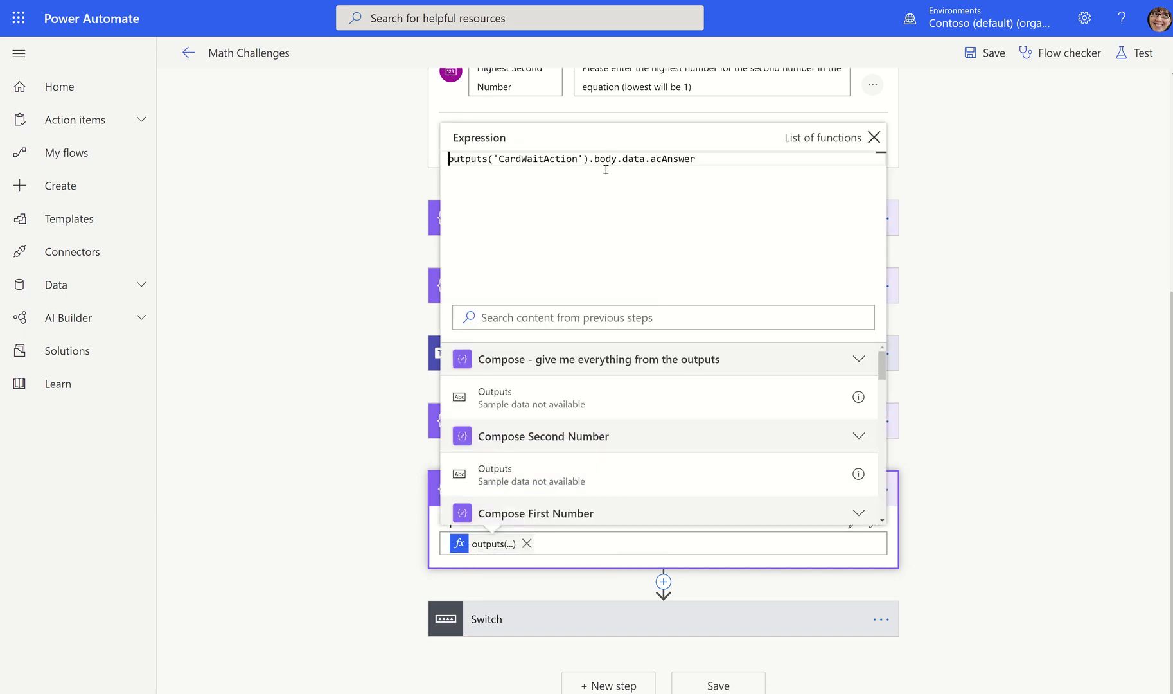
pyautogui.moveTo(702, 159); pyautogui.dragTo(391, 158)
pyautogui.click(391, 157)
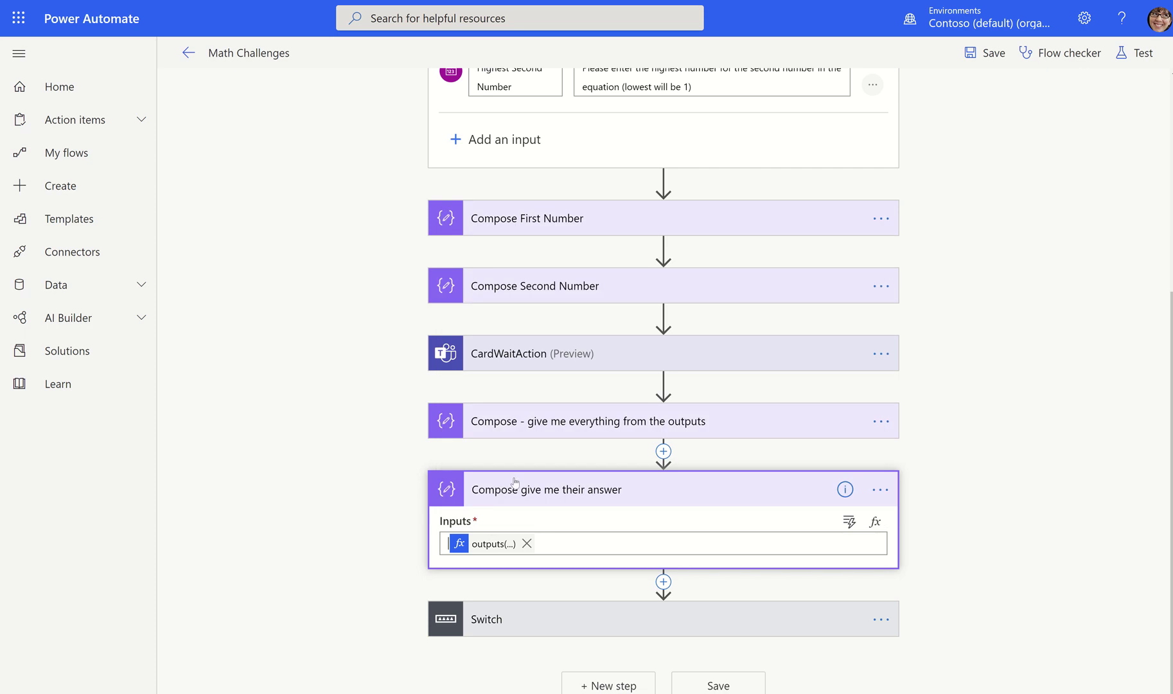
pyautogui.click(495, 544)
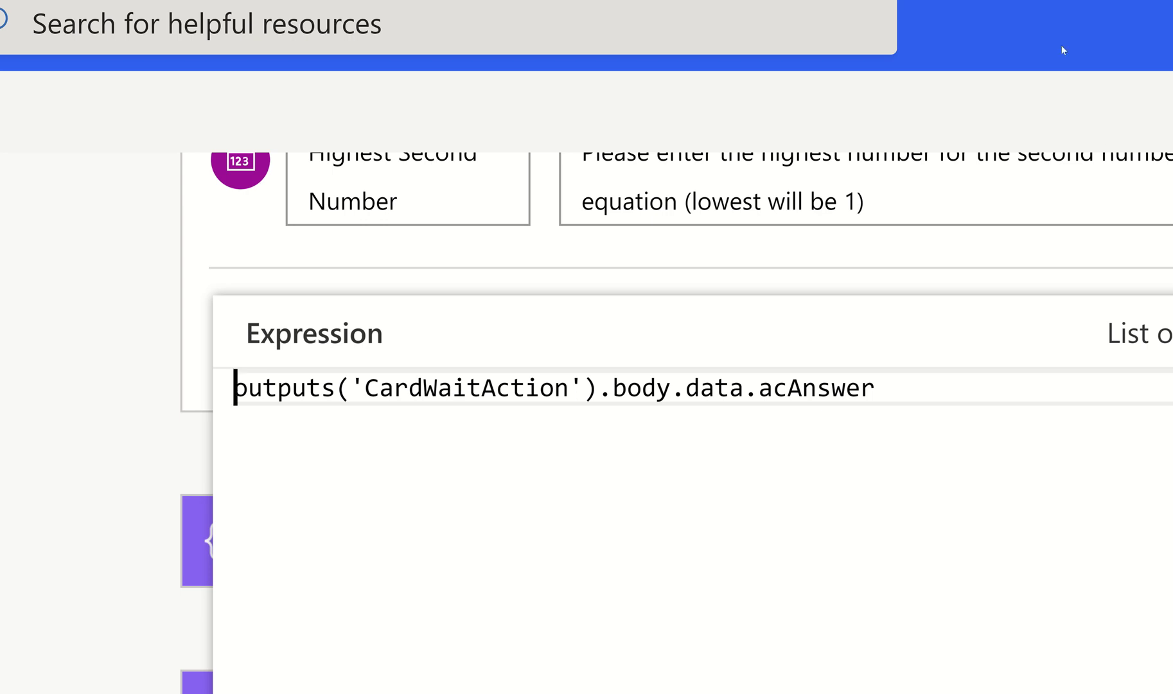
# - Highlight the .acAnswer ending of outputs('CardWaitAction').body.data.acAnswer in the Expression editor
pyautogui.moveTo(746, 387); pyautogui.dragTo(898, 390)
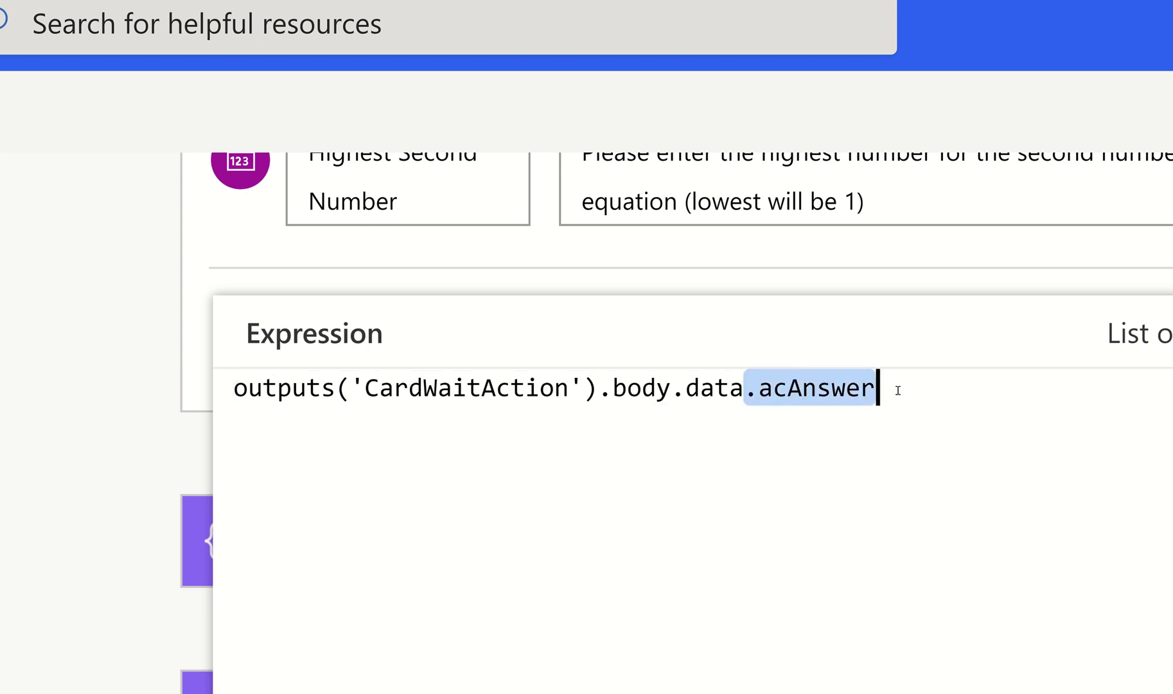